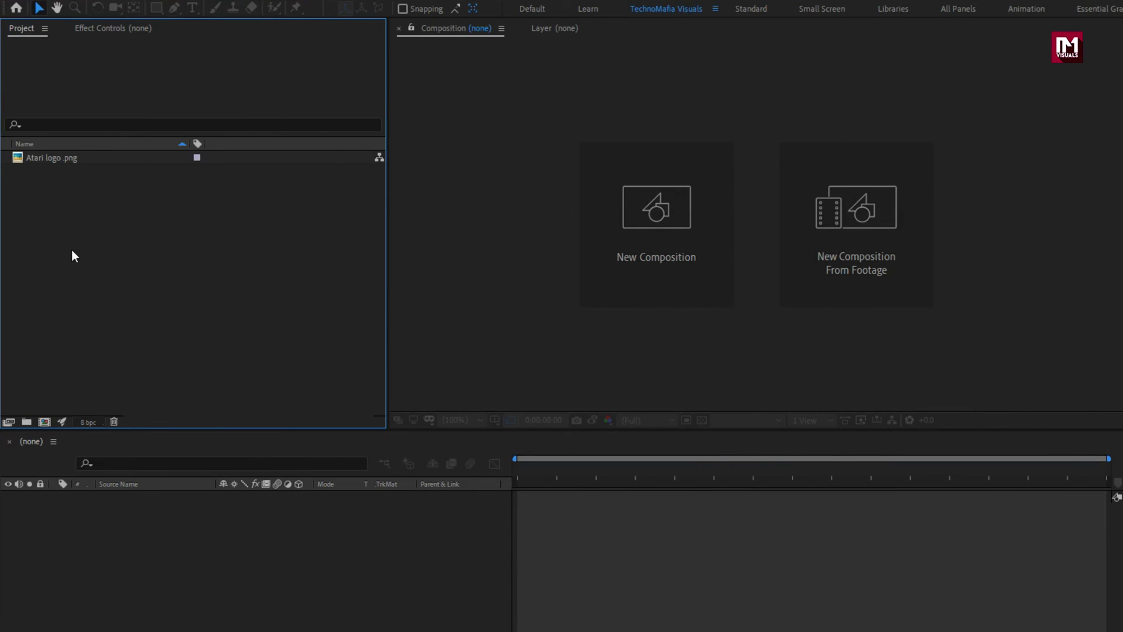
Step: Create the Logo_reveal composition at the 1080p preset (1920x1080, 30 fps) with duration 0:00:05:00
click(52, 163)
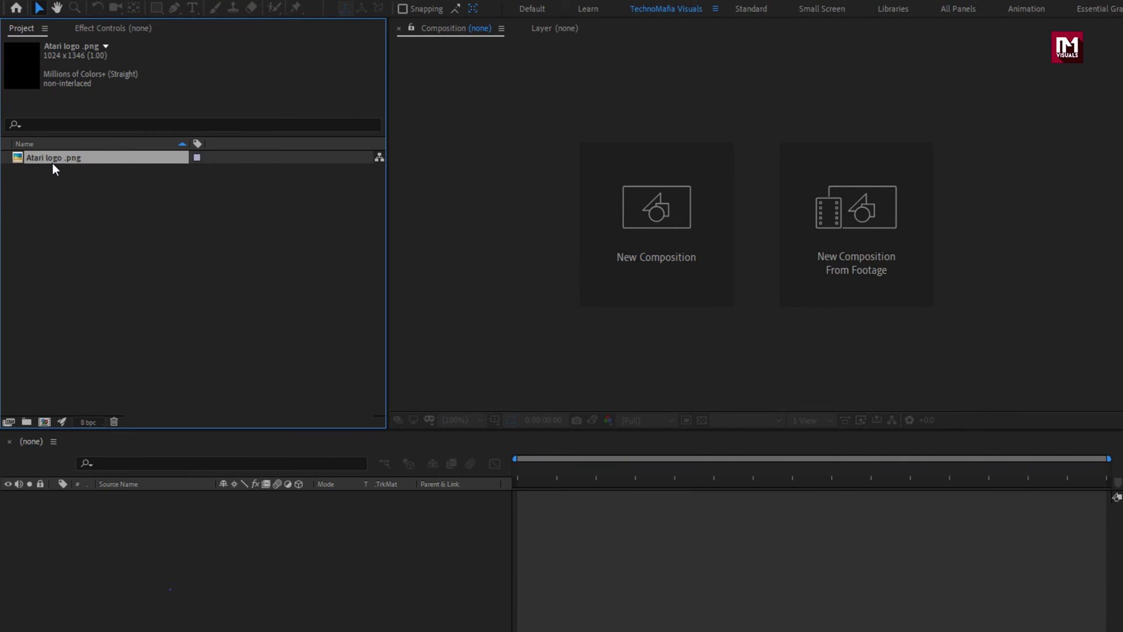
key(ctrl+n)
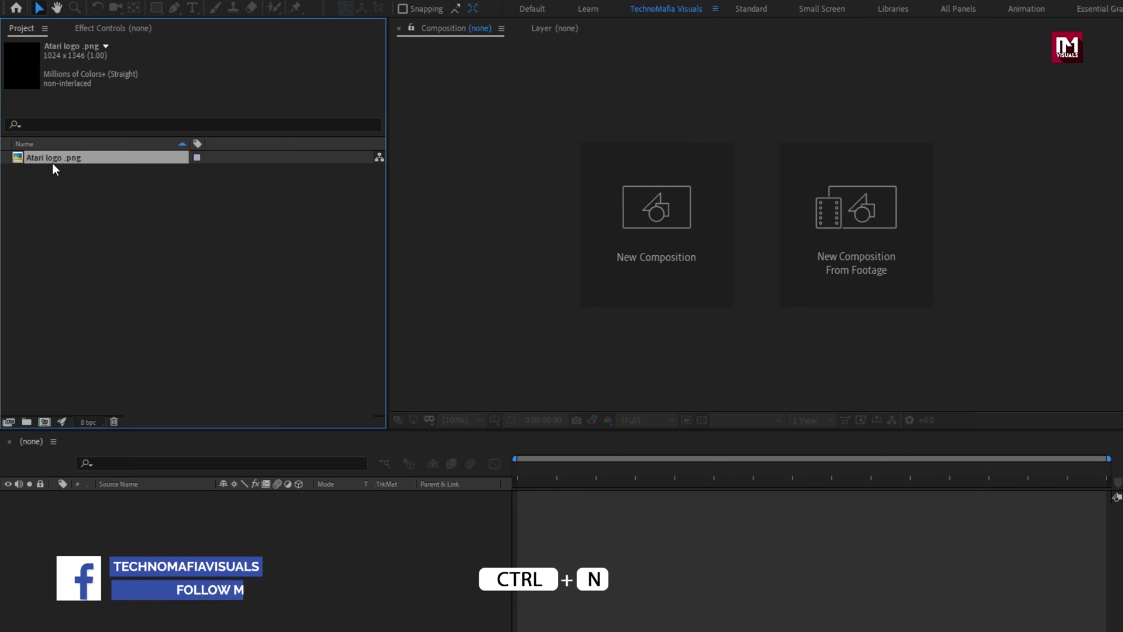
click(608, 213)
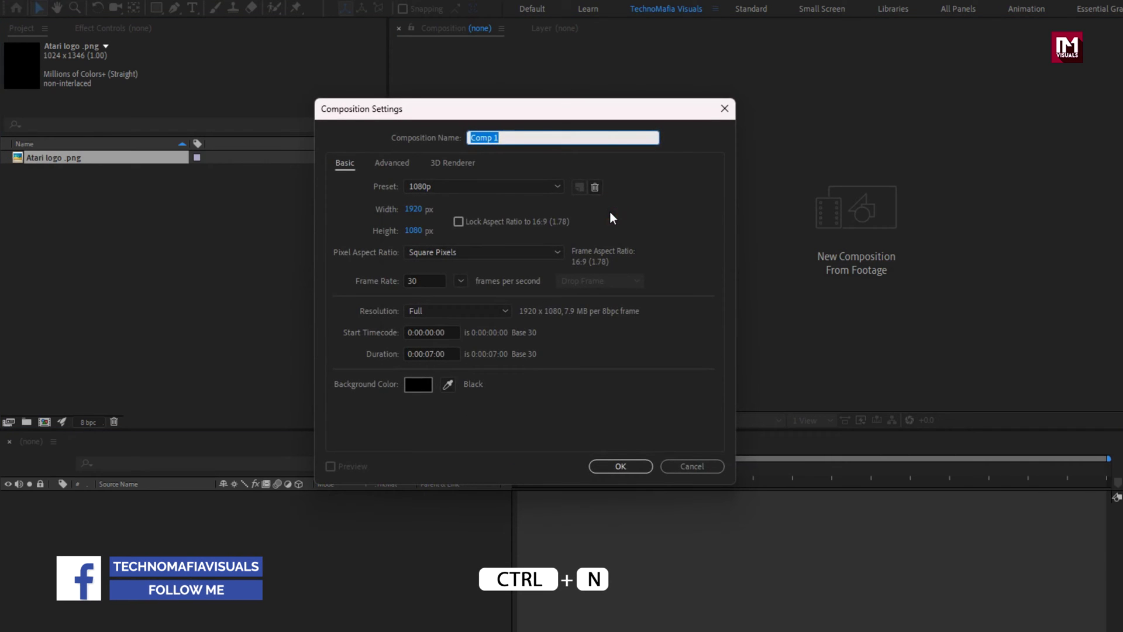
text(Logo)
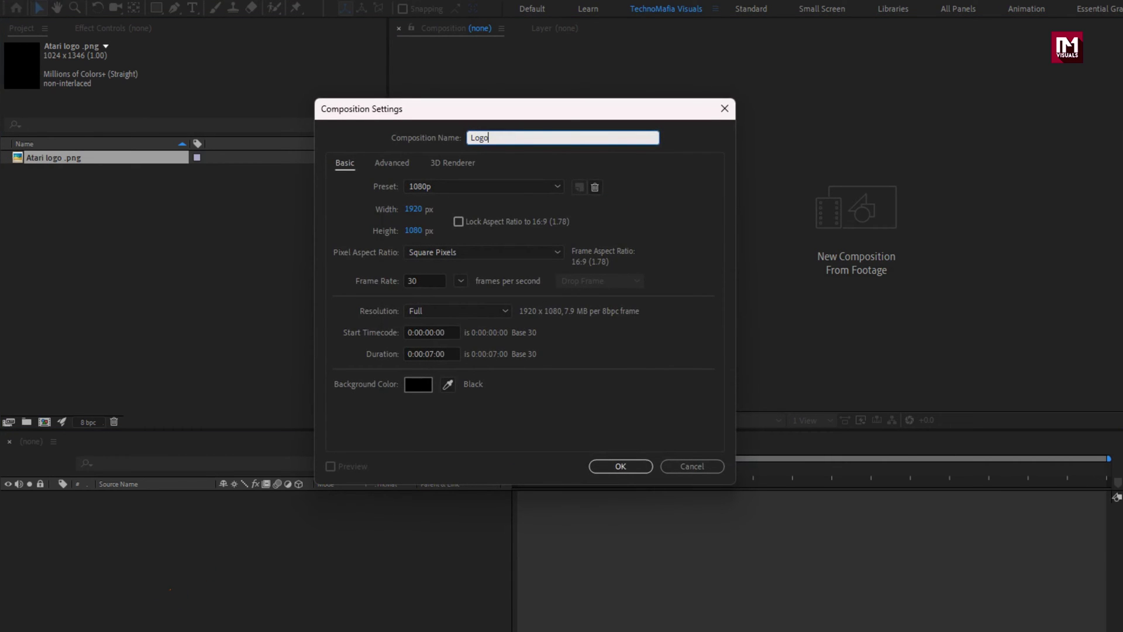
text(_reveal)
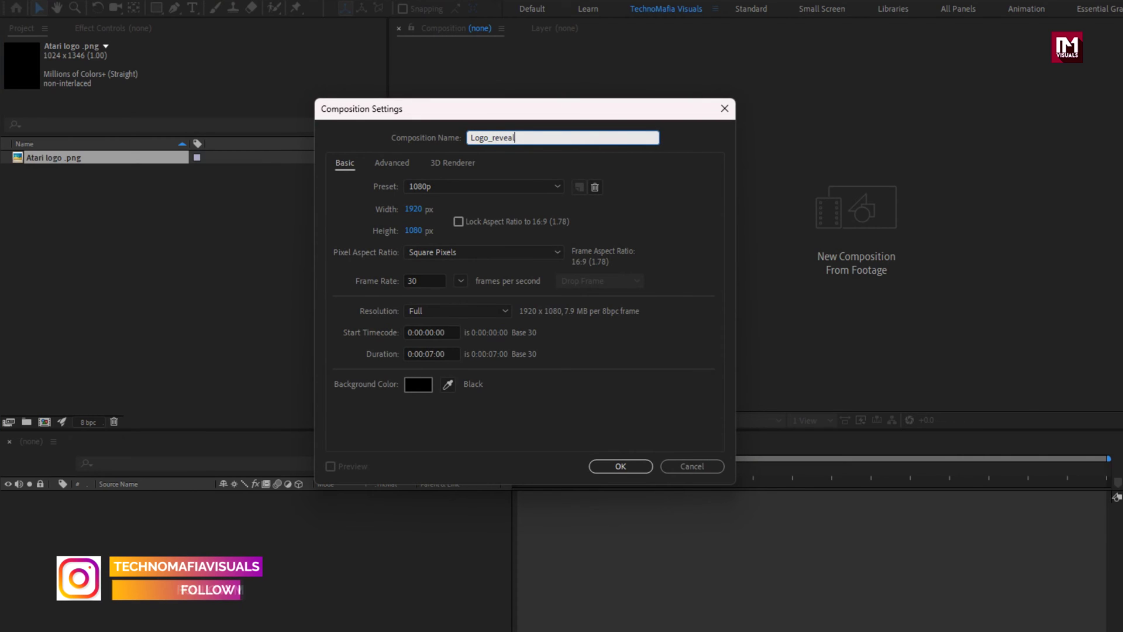
click(431, 354)
key(BackSpace)
text(5)
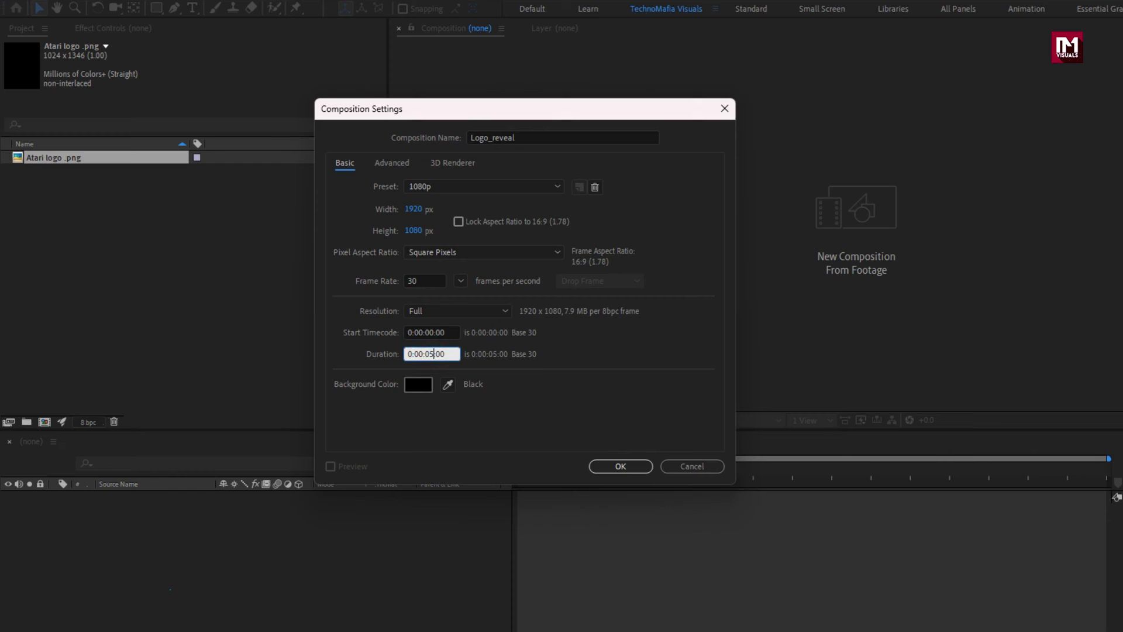
click(620, 465)
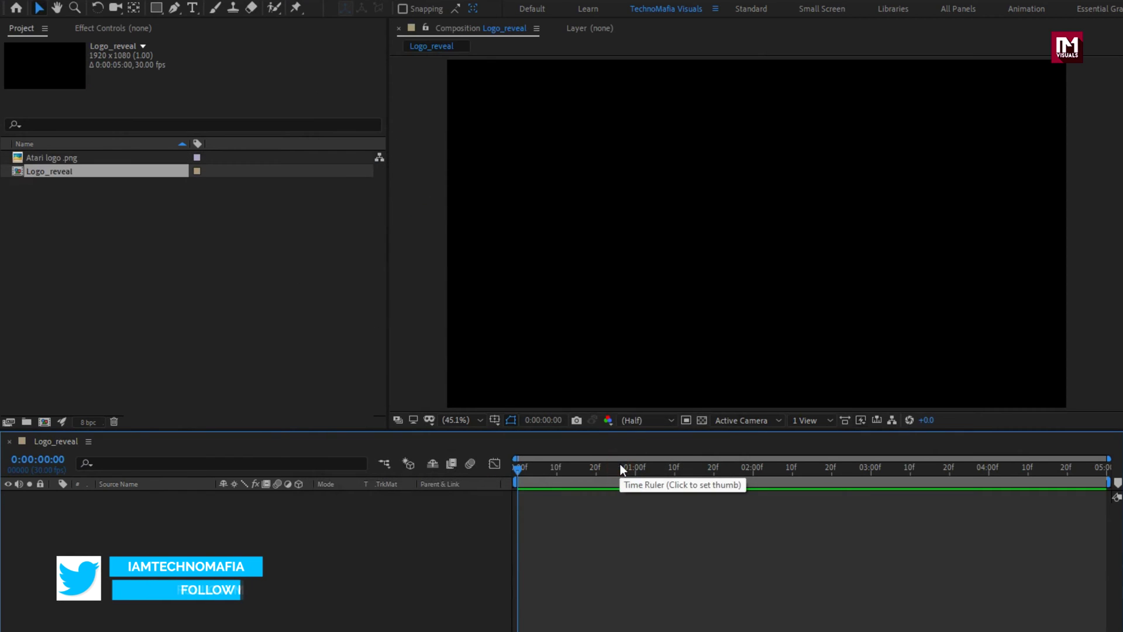
Step: Add Atari logo .png to the Logo_reveal timeline and move the playhead to 0:00:02:07
click(63, 159)
drag(58, 159, 193, 538)
drag(605, 468, 781, 468)
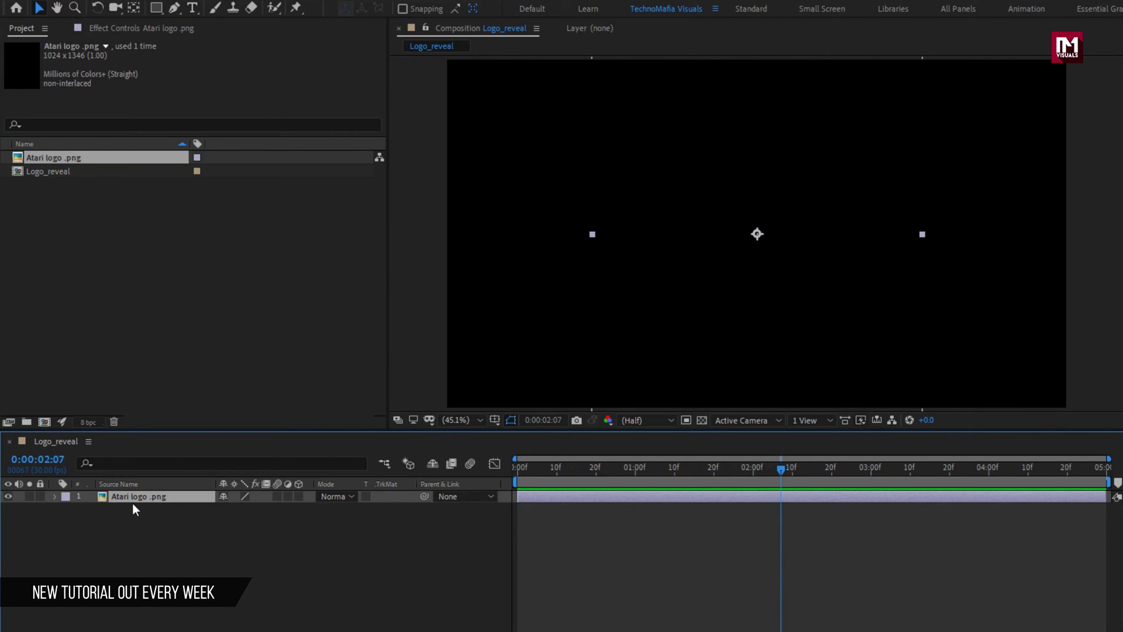
Step: Apply a Fill effect to the logo layer with the colour set to blue 0465B8
click(958, 48)
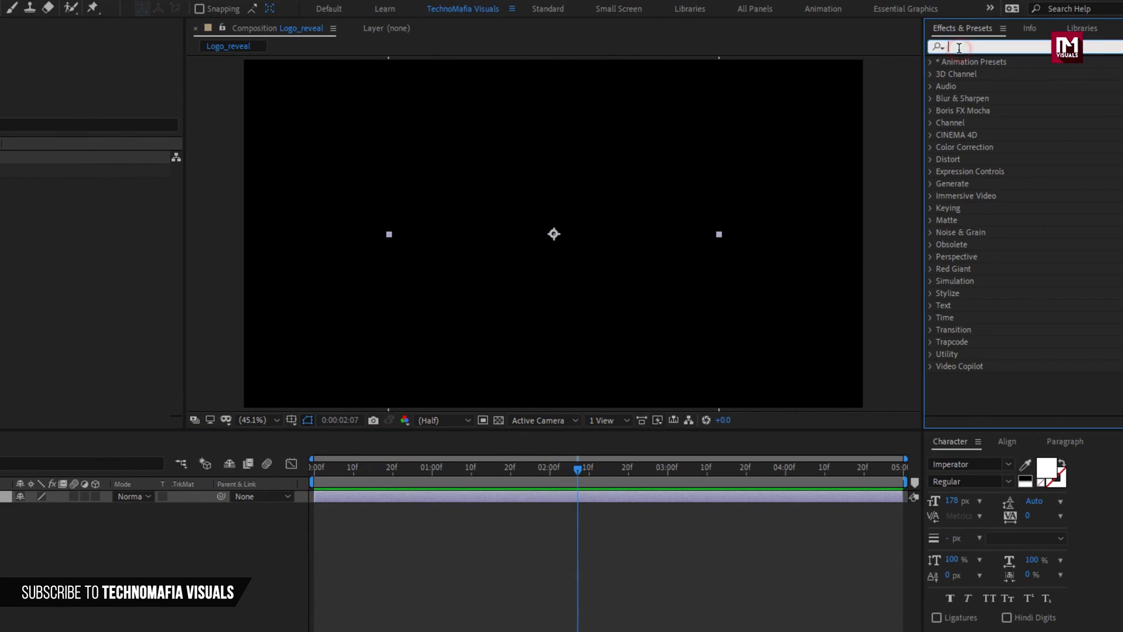
text(fill)
double_click(982, 135)
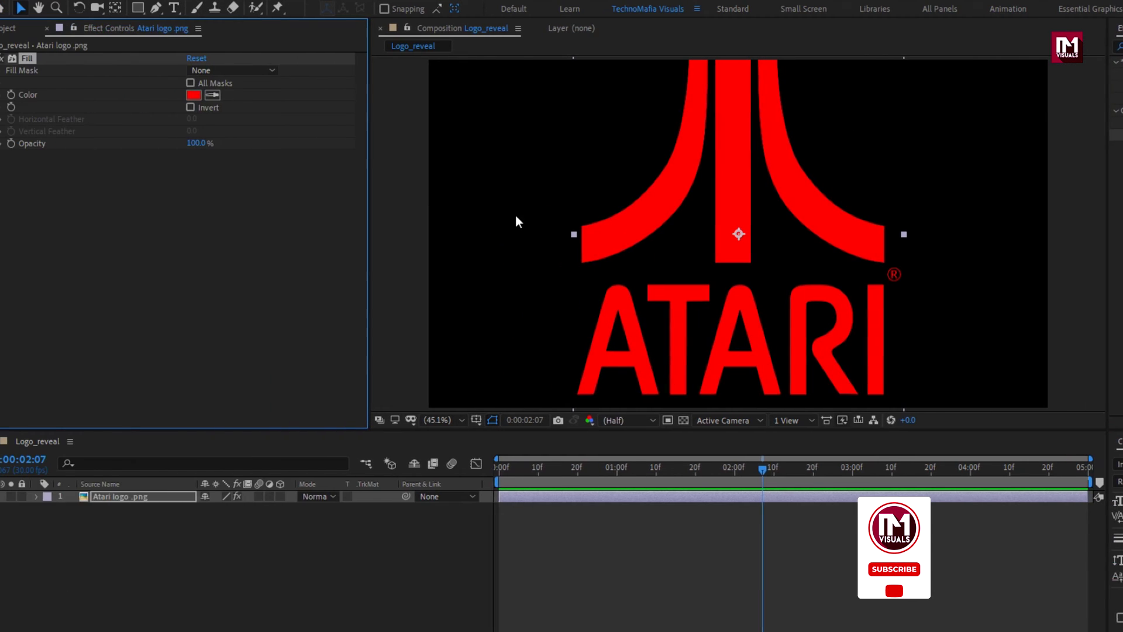
click(9, 94)
drag(330, 381, 338, 357)
click(313, 310)
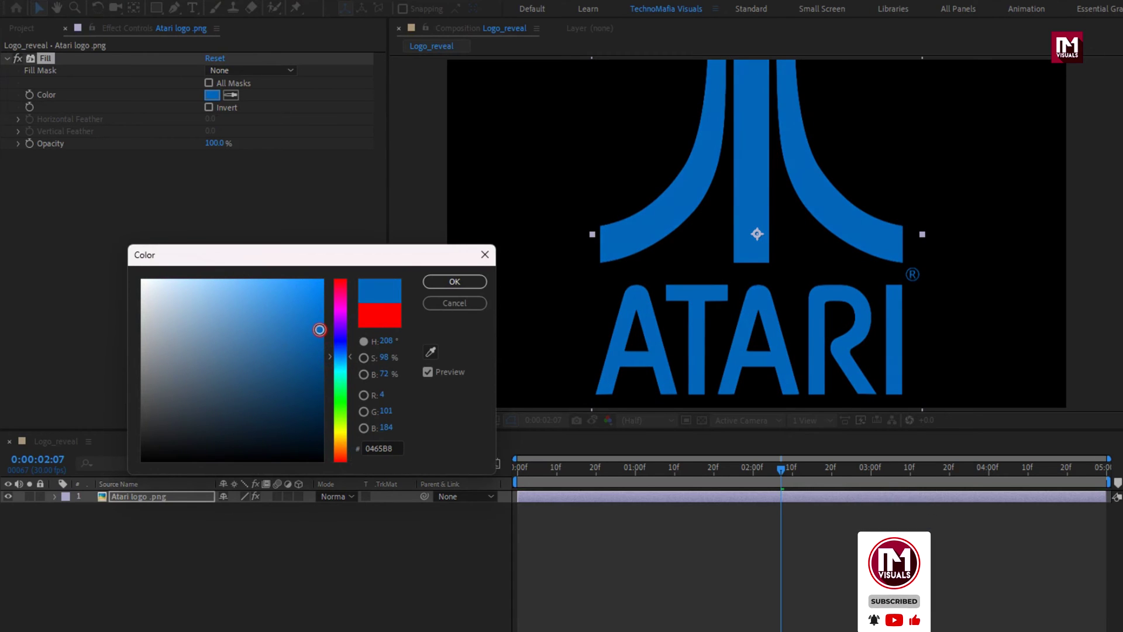
click(446, 281)
Step: Scale the logo layer down to 36%
key(s)
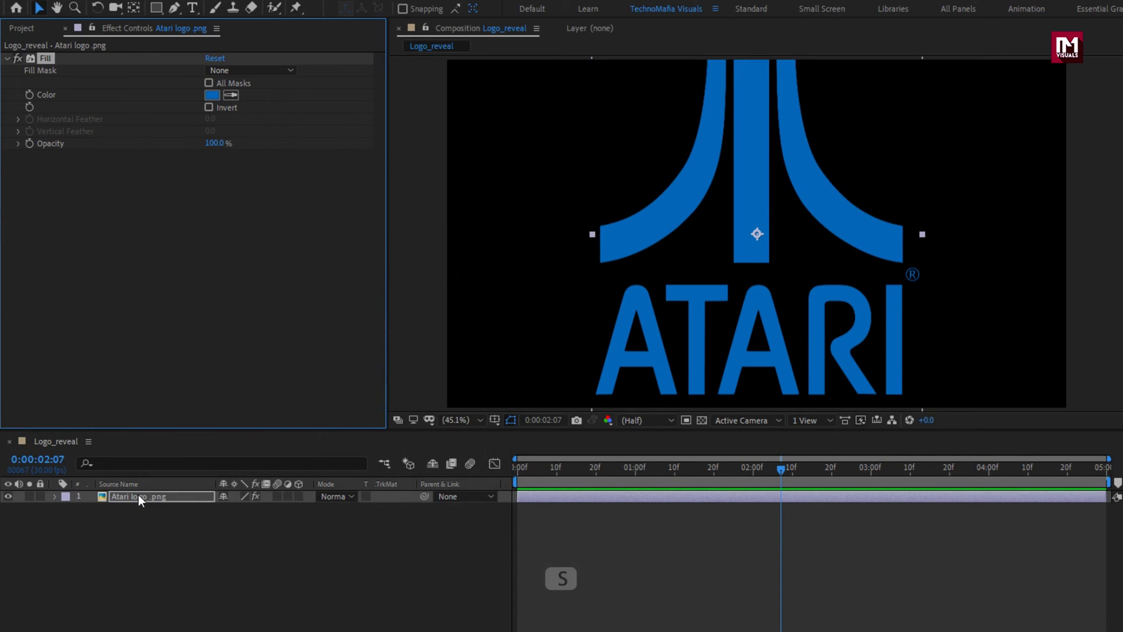
click(138, 497)
key(s)
drag(262, 511, 218, 506)
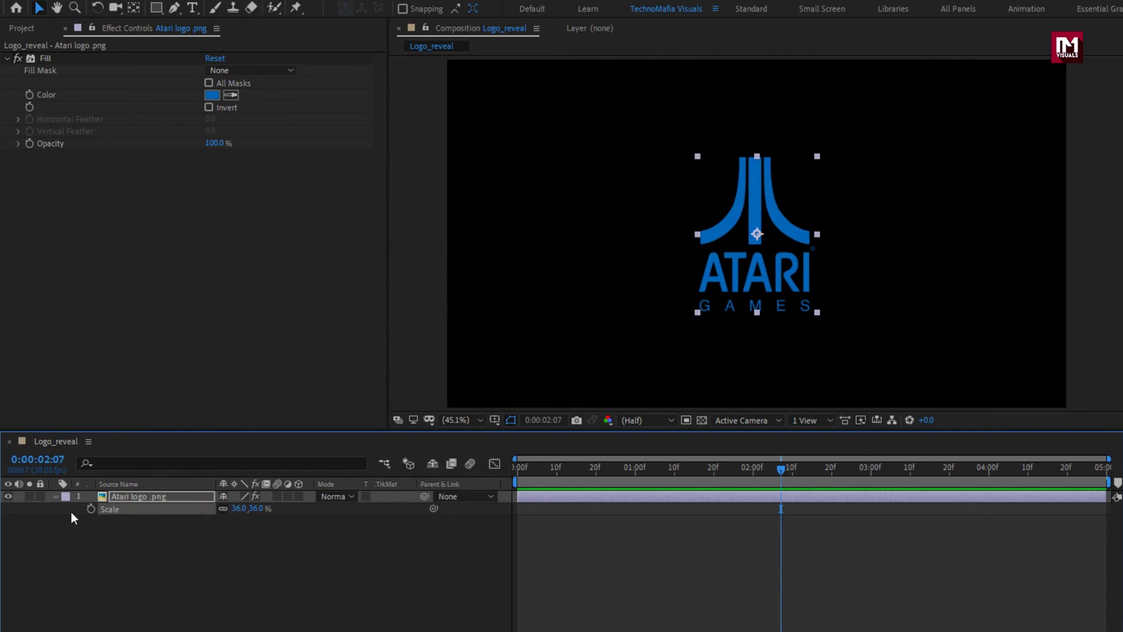
click(55, 497)
Step: Pre-compose the logo layer into a composition named Logo, moving all attributes into it
click(138, 497)
right_click(138, 497)
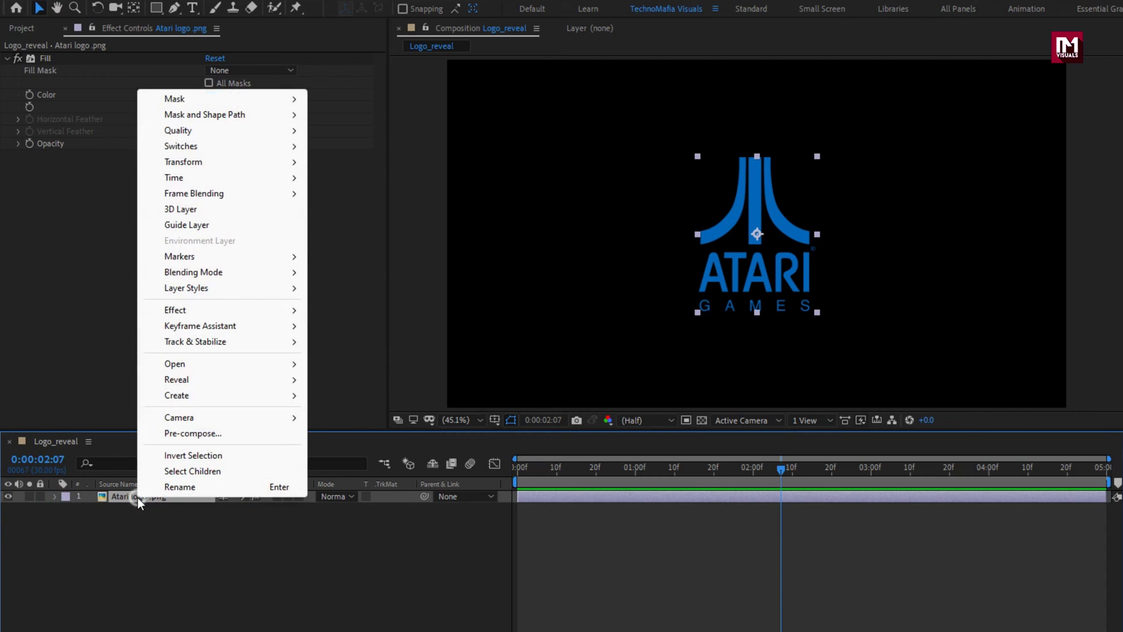
click(180, 433)
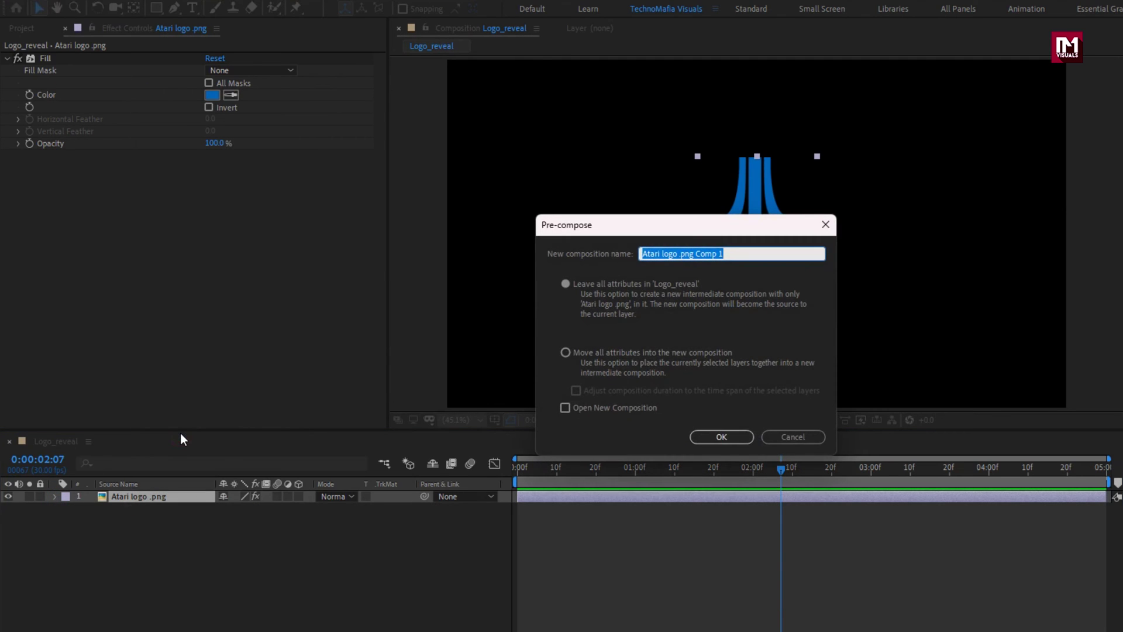
text(Logo)
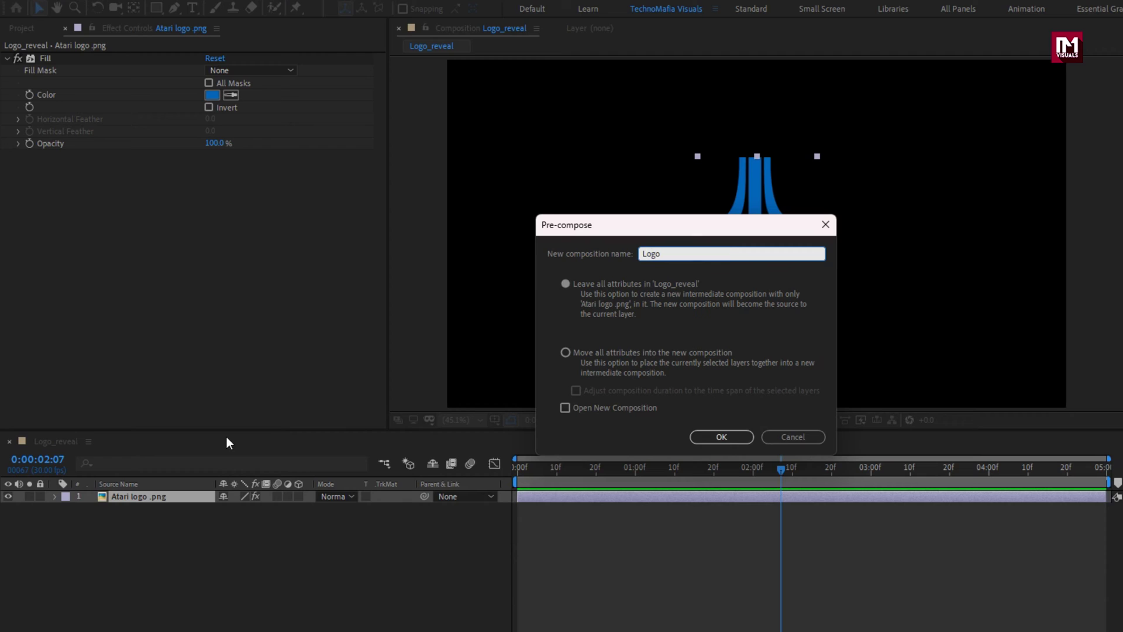
click(564, 351)
click(714, 435)
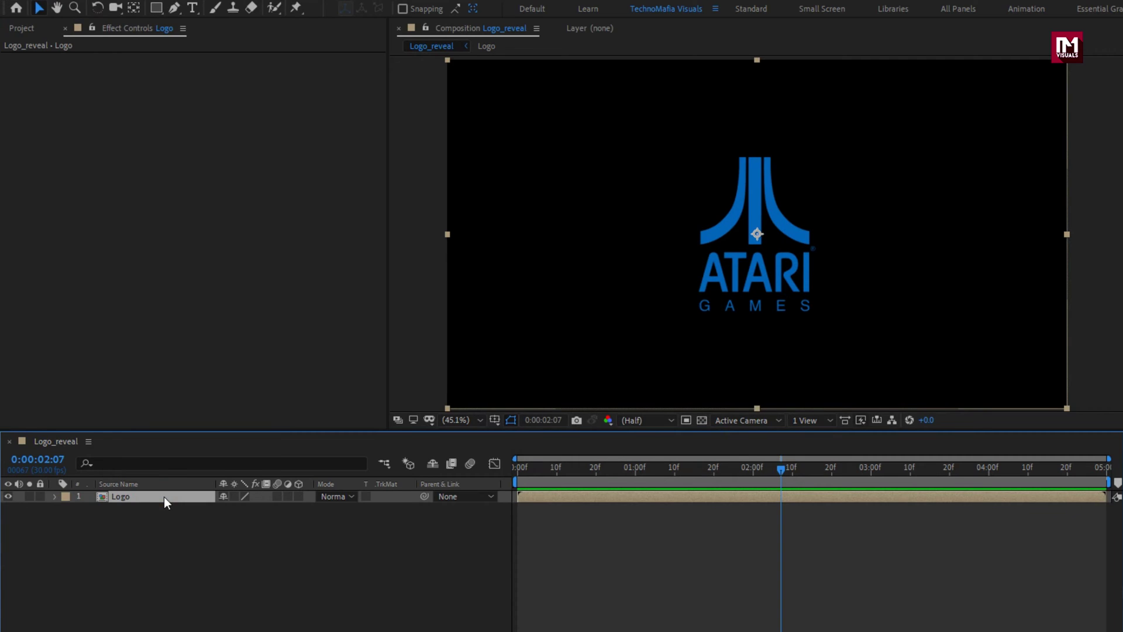
Step: Auto-trace the Logo layer's alpha channel with default settings to generate mask outlines
click(115, 10)
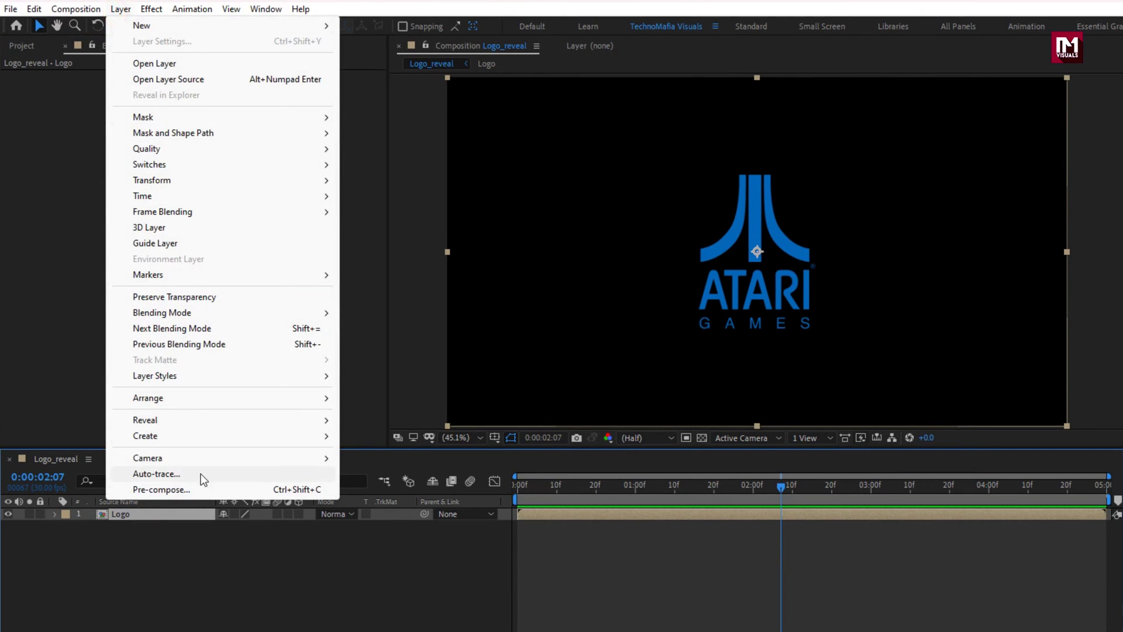
click(201, 474)
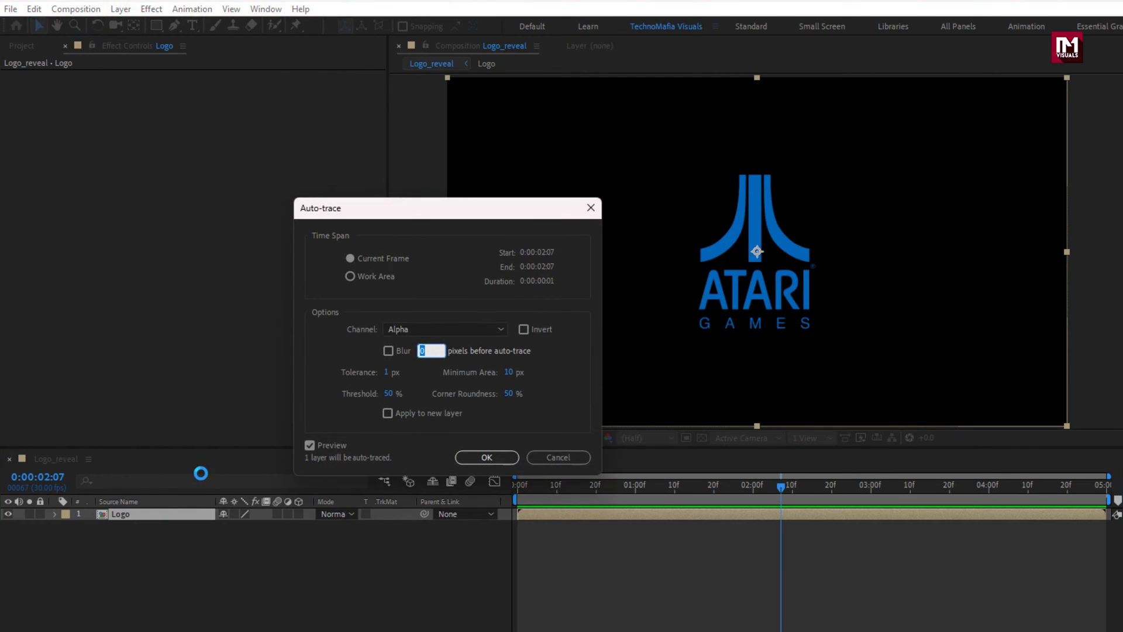
click(483, 458)
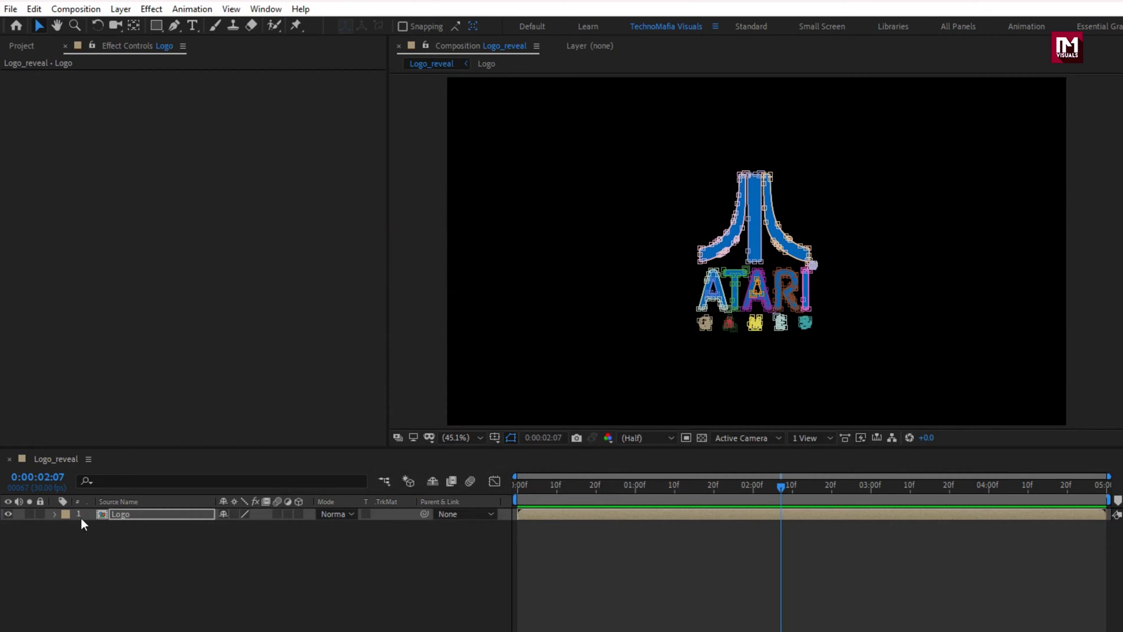
click(139, 515)
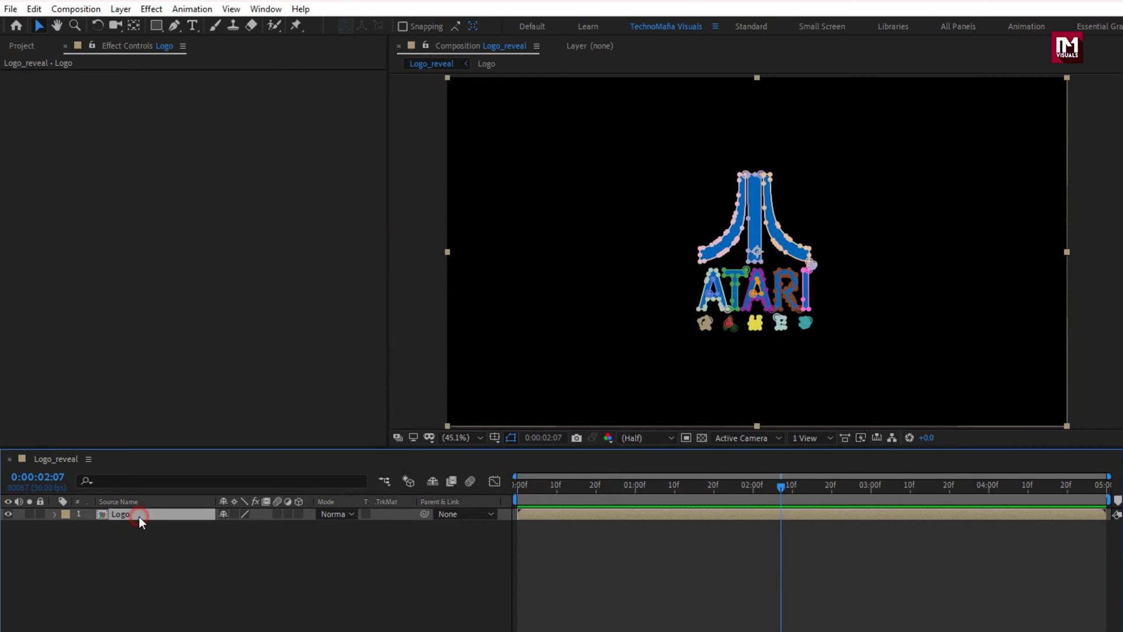
Step: Apply the Video Copilot Saber effect with Core Type set to Layer Masks
click(150, 9)
mouse_move(230, 458)
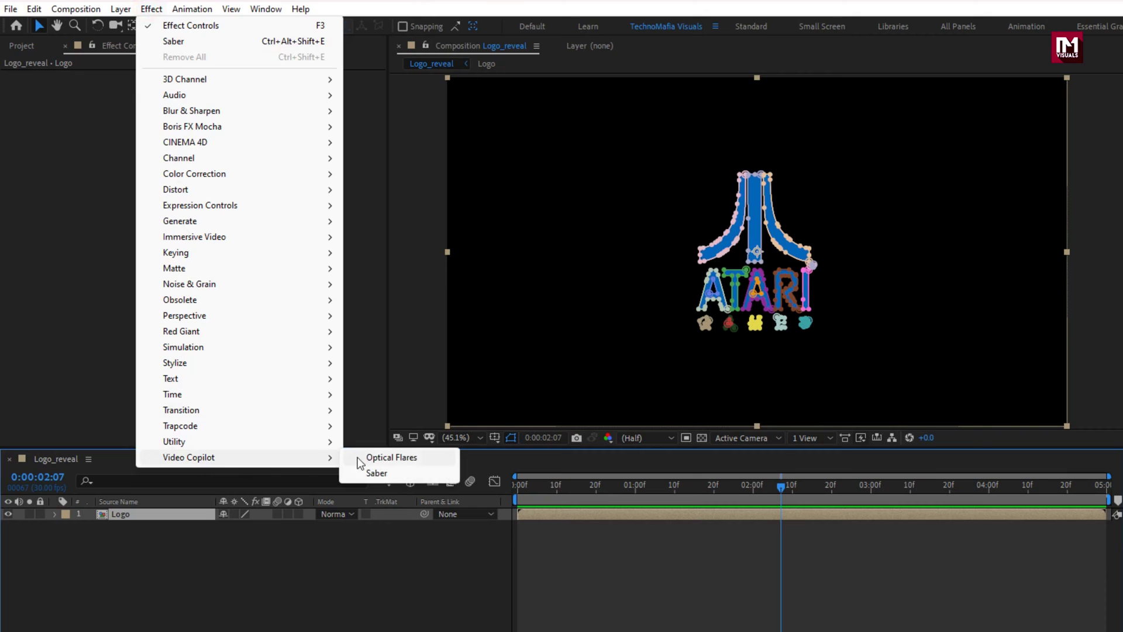
click(376, 472)
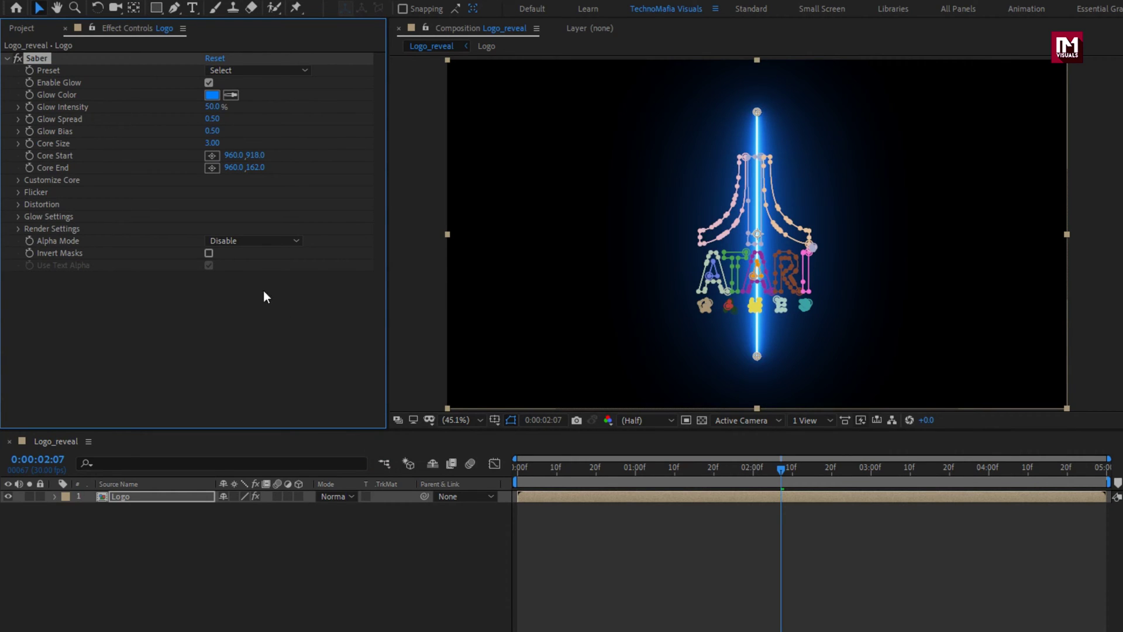
click(19, 180)
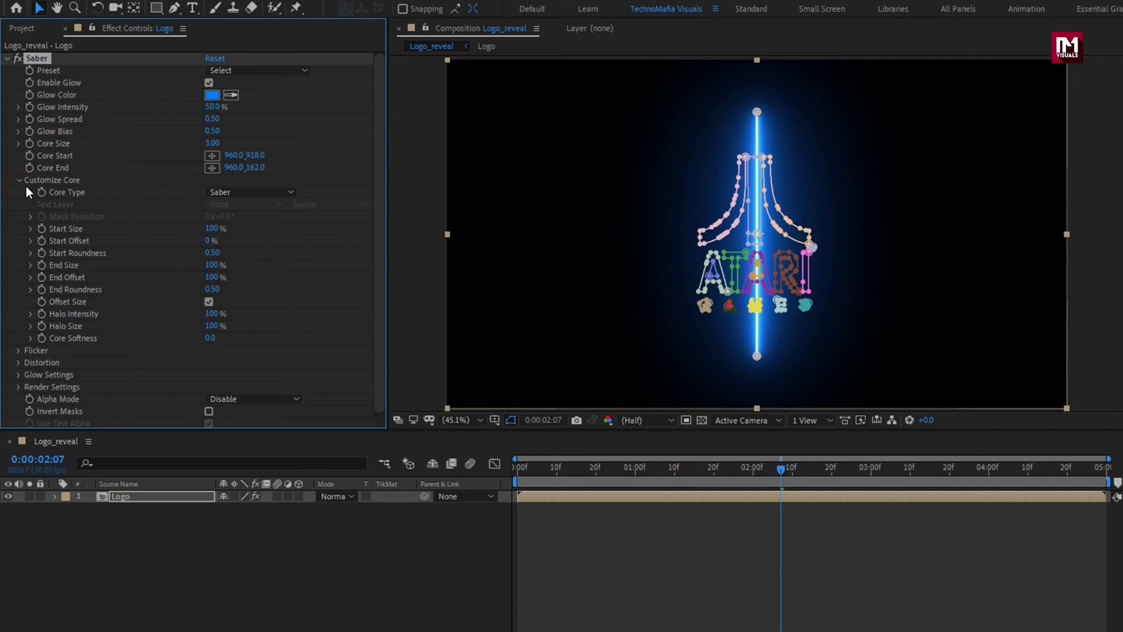
click(239, 190)
click(279, 226)
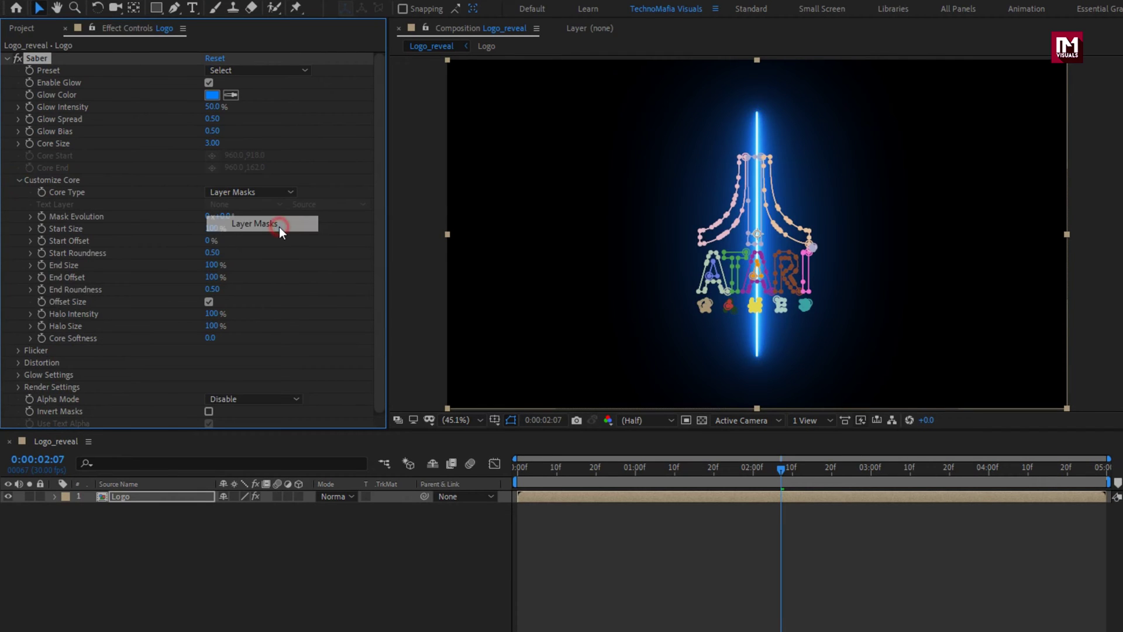
Step: Apply the Tesseract Saber preset, hide the mask paths, and return to the start
click(226, 70)
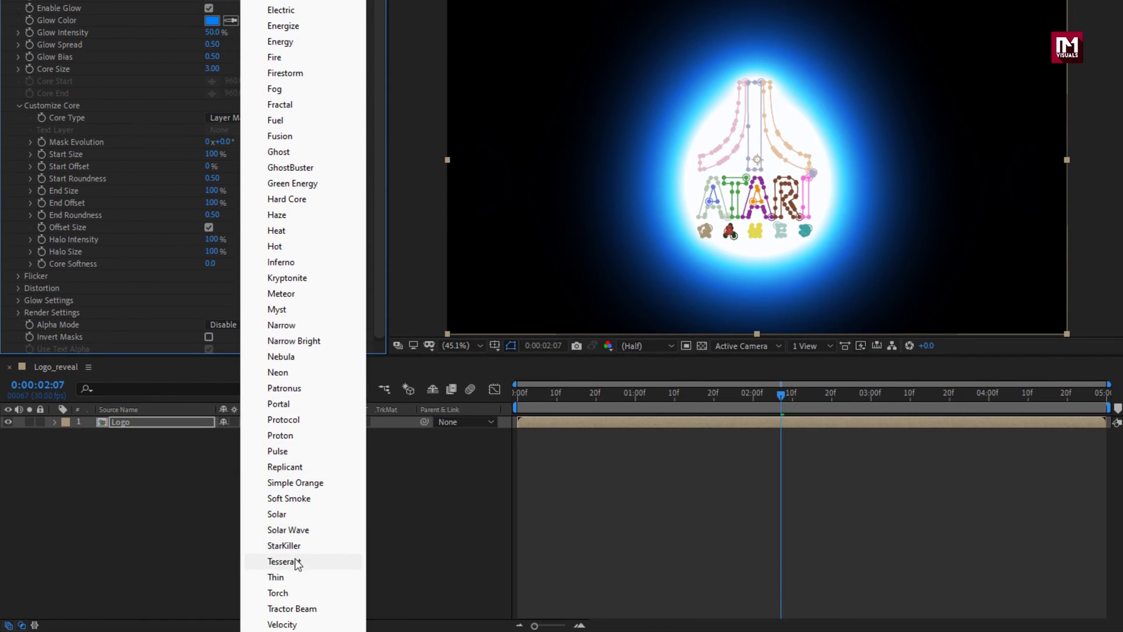
click(295, 560)
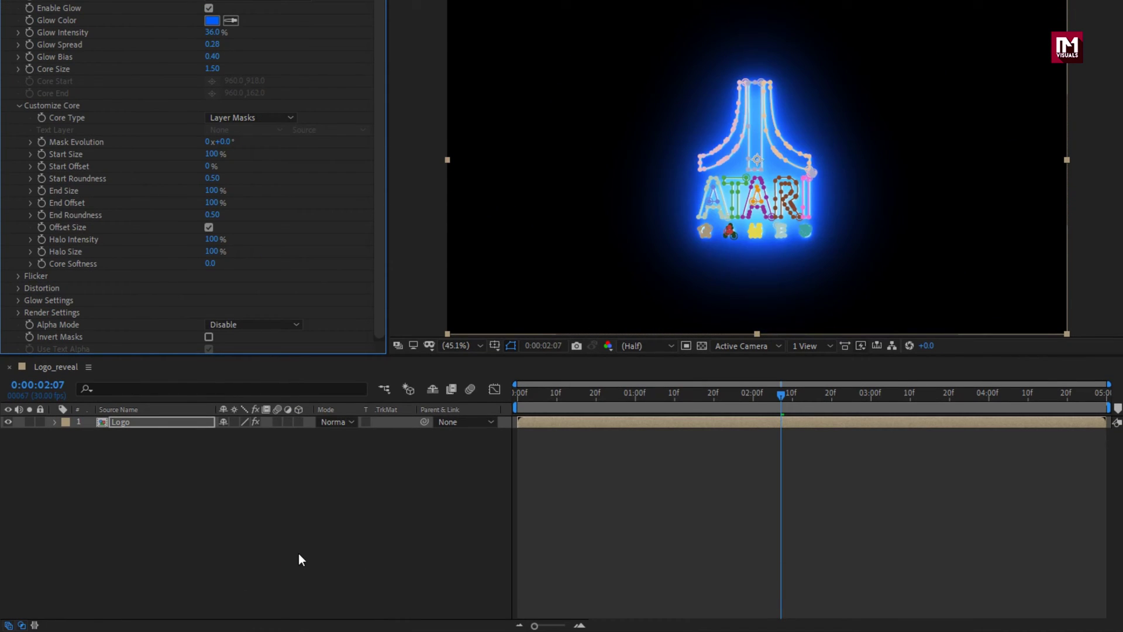
click(510, 345)
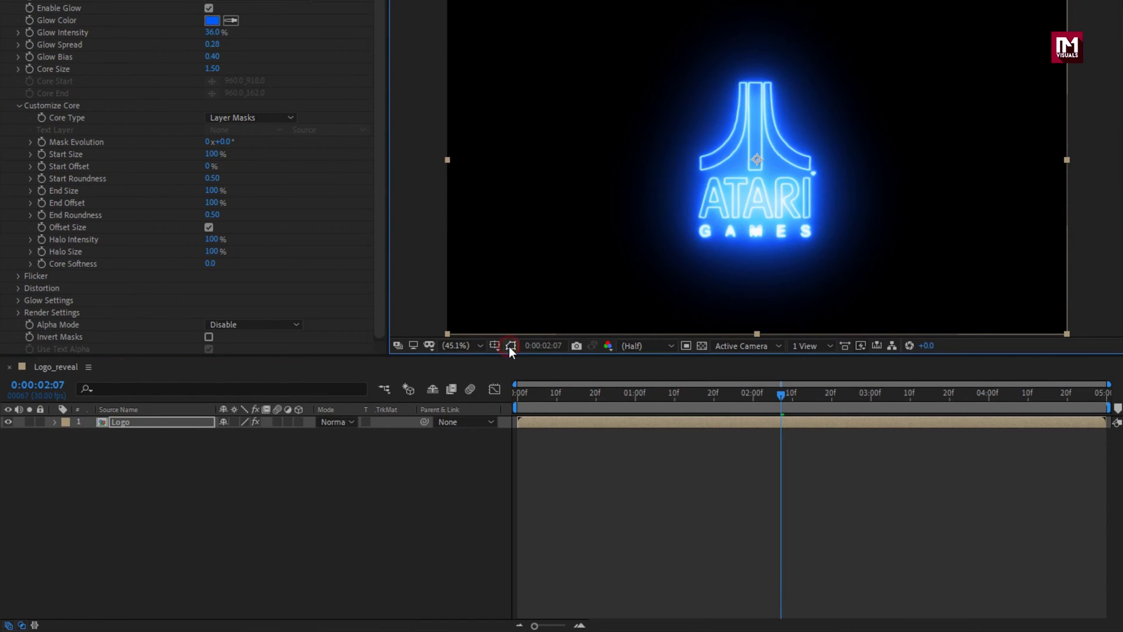
click(433, 475)
click(518, 396)
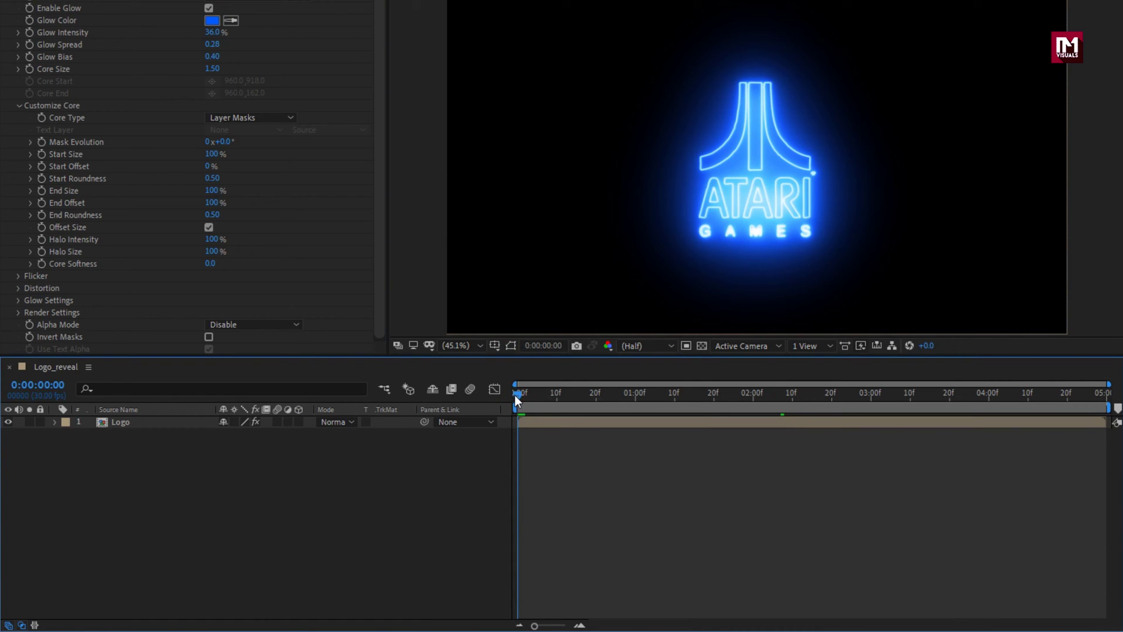
Step: Keyframe Saber Glow Intensity at 0% at 0s and 35% at 1s
click(29, 32)
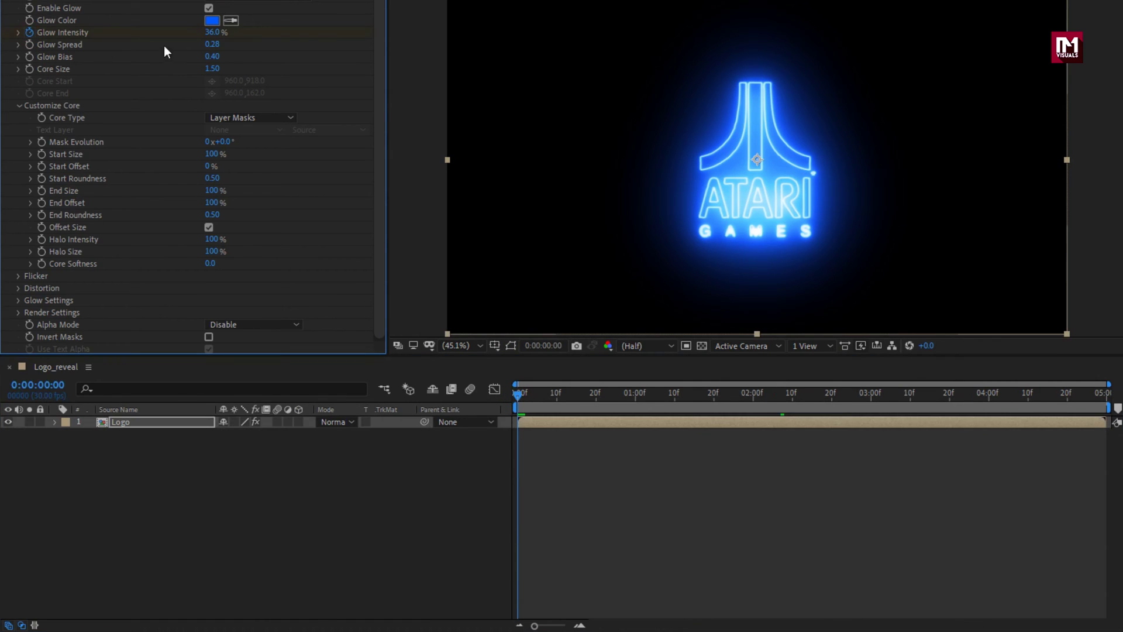
text(0)
key(Return)
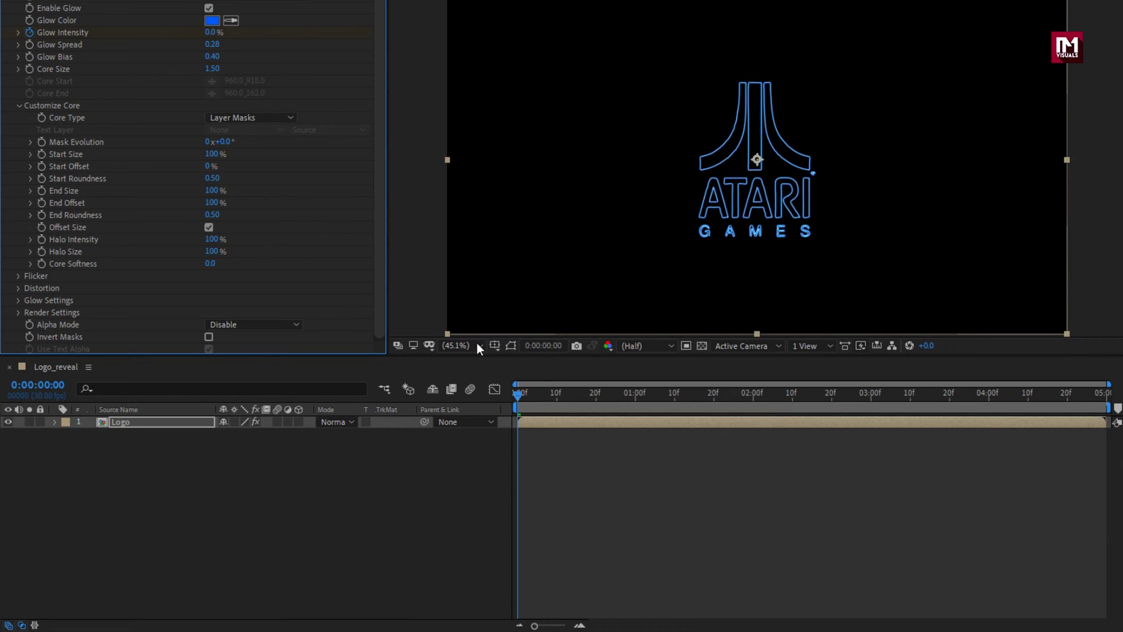
drag(603, 395, 635, 395)
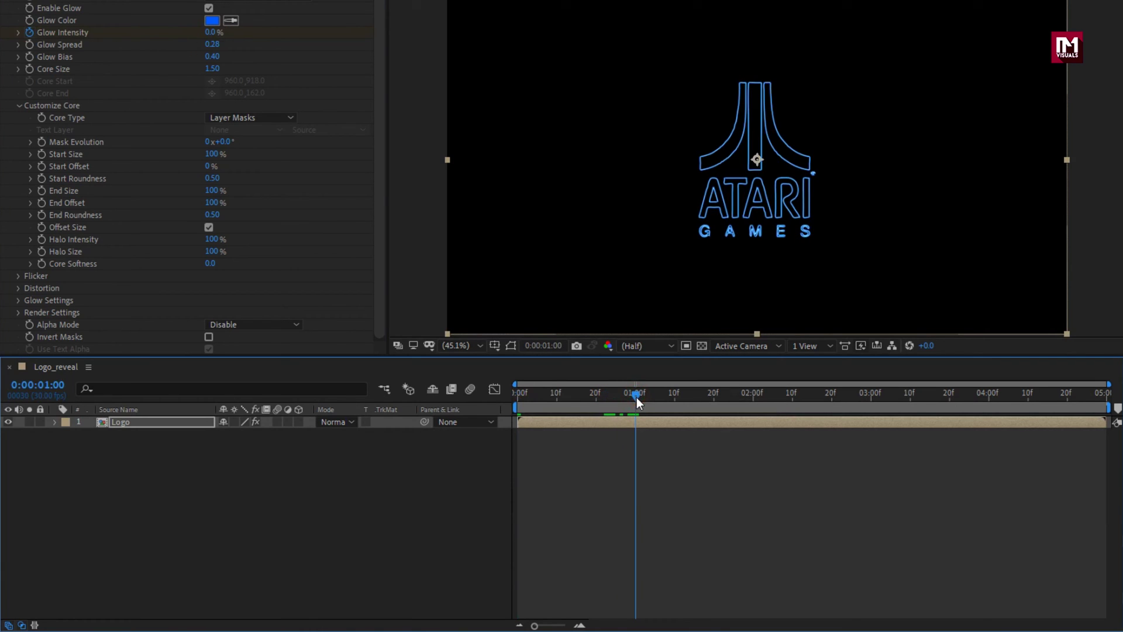
click(213, 32)
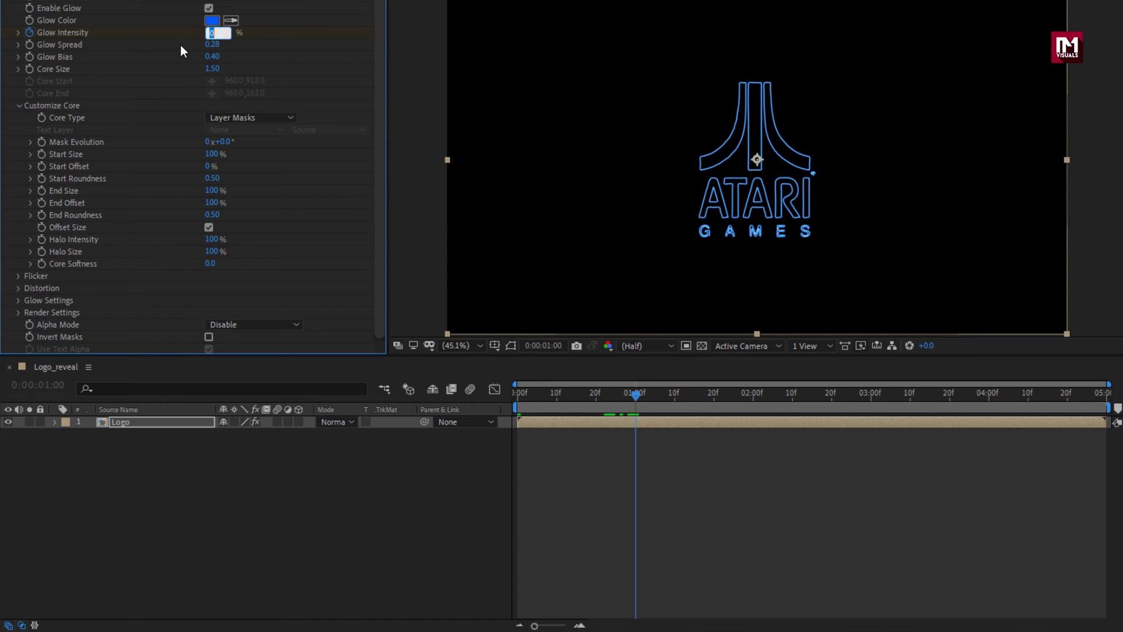
text(35)
key(Return)
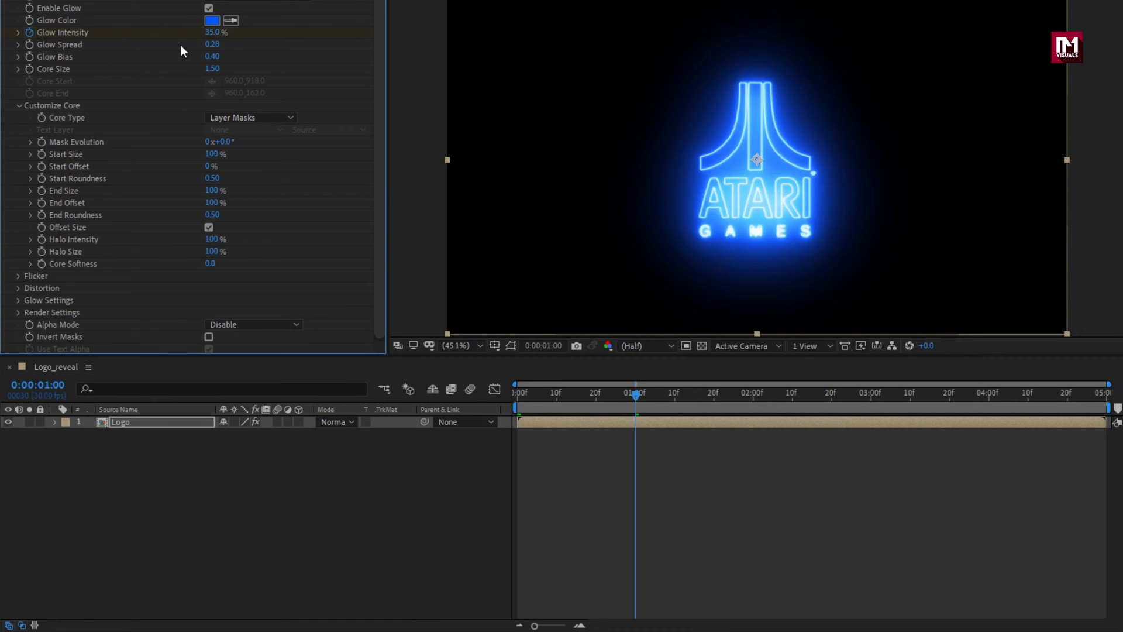
click(517, 397)
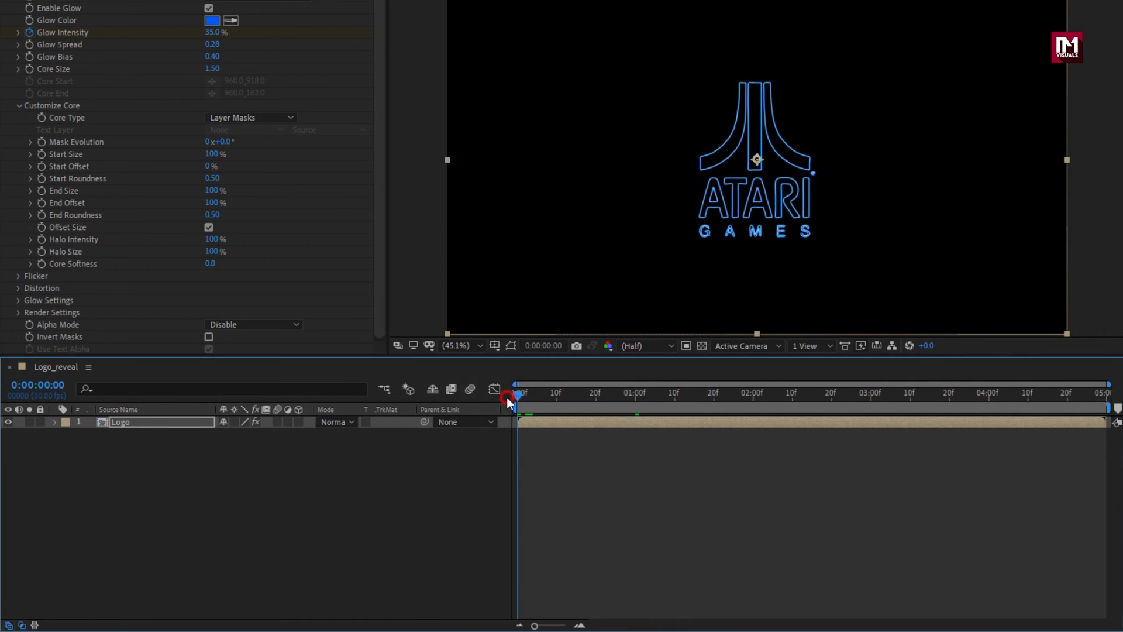
Step: Keyframe Core Size at 0 at 0s, 2 at 1s, and 0 at 3s
click(30, 69)
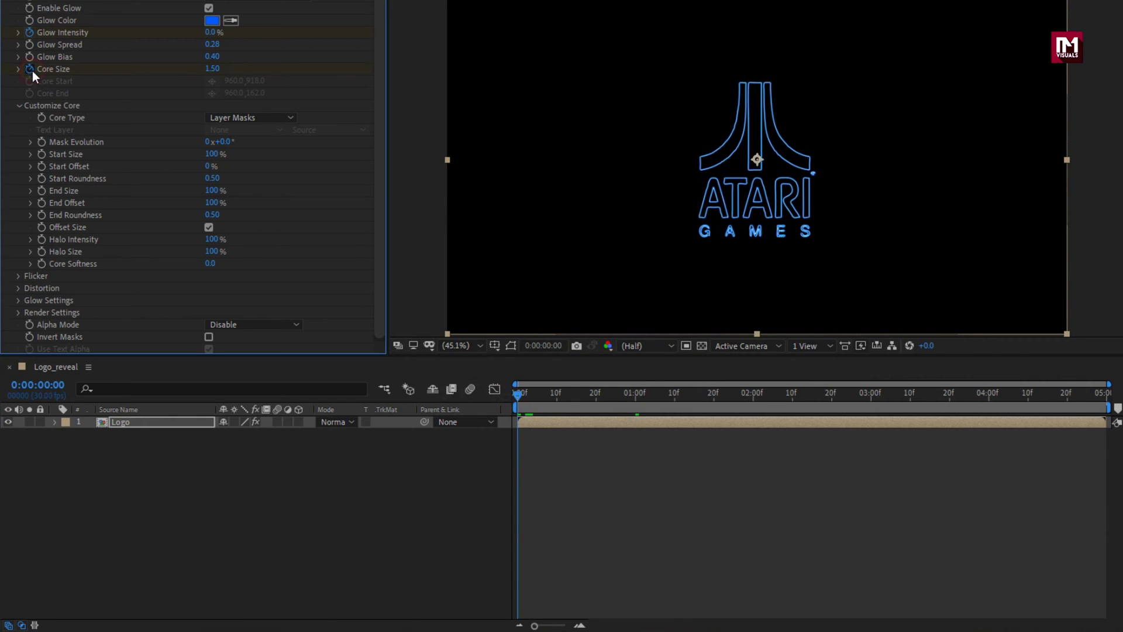
click(211, 68)
text(0)
key(Return)
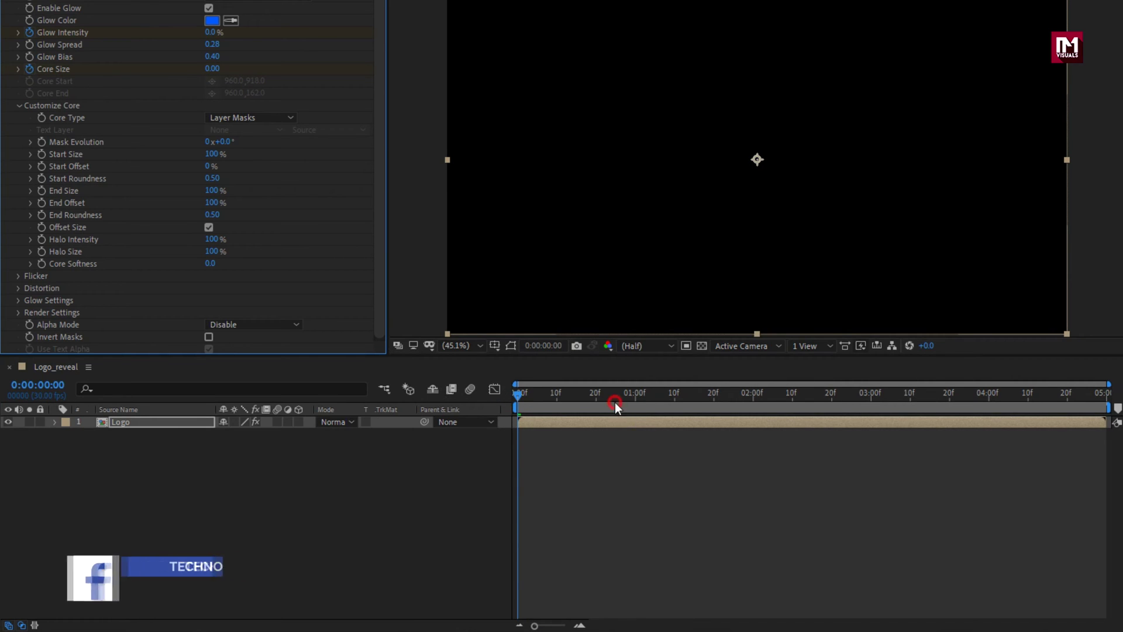
drag(616, 398, 635, 398)
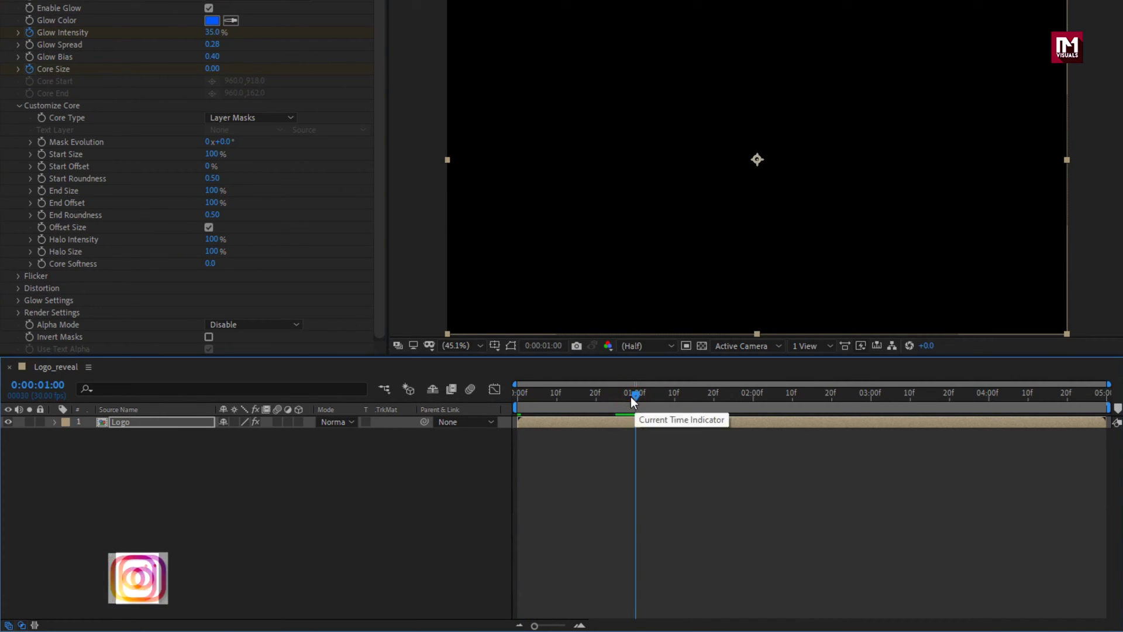
click(212, 68)
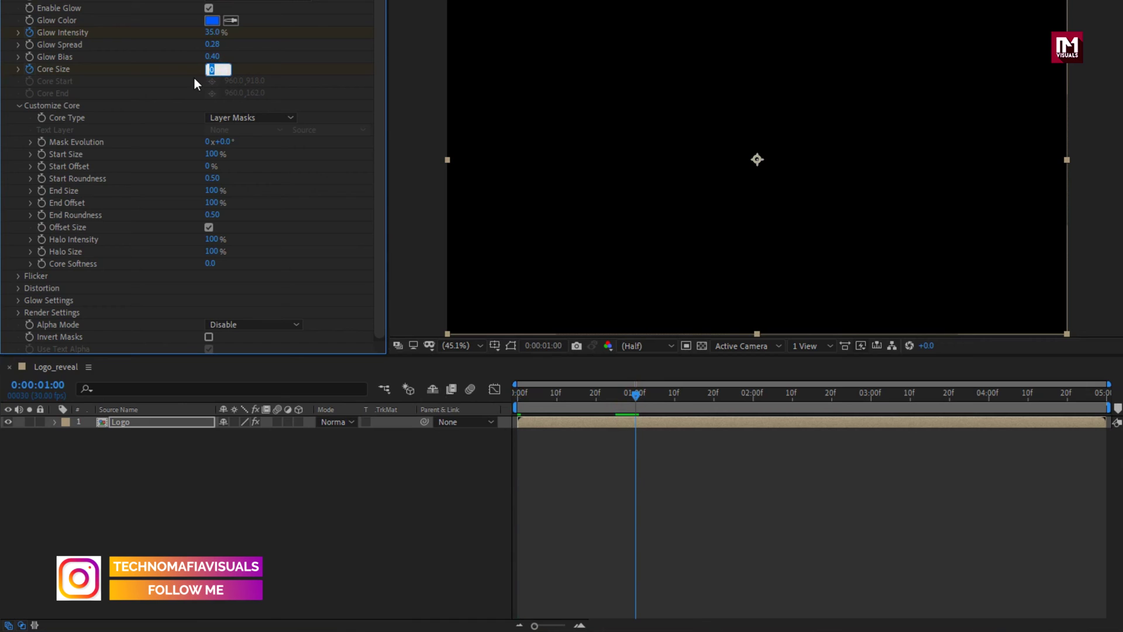
text(2)
key(Return)
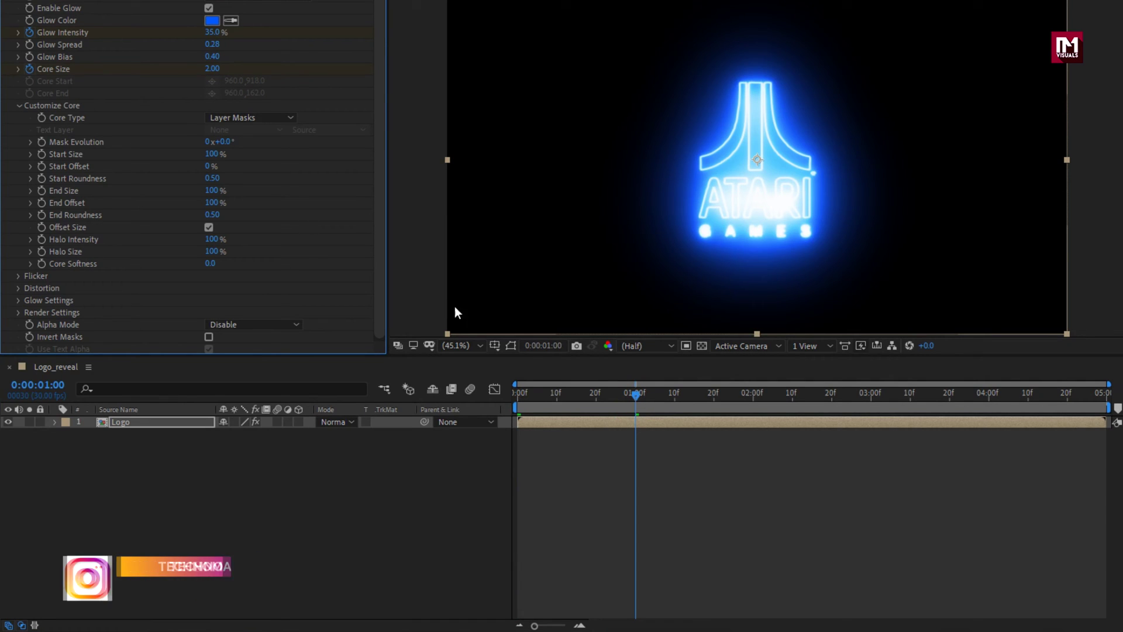
drag(816, 397, 871, 397)
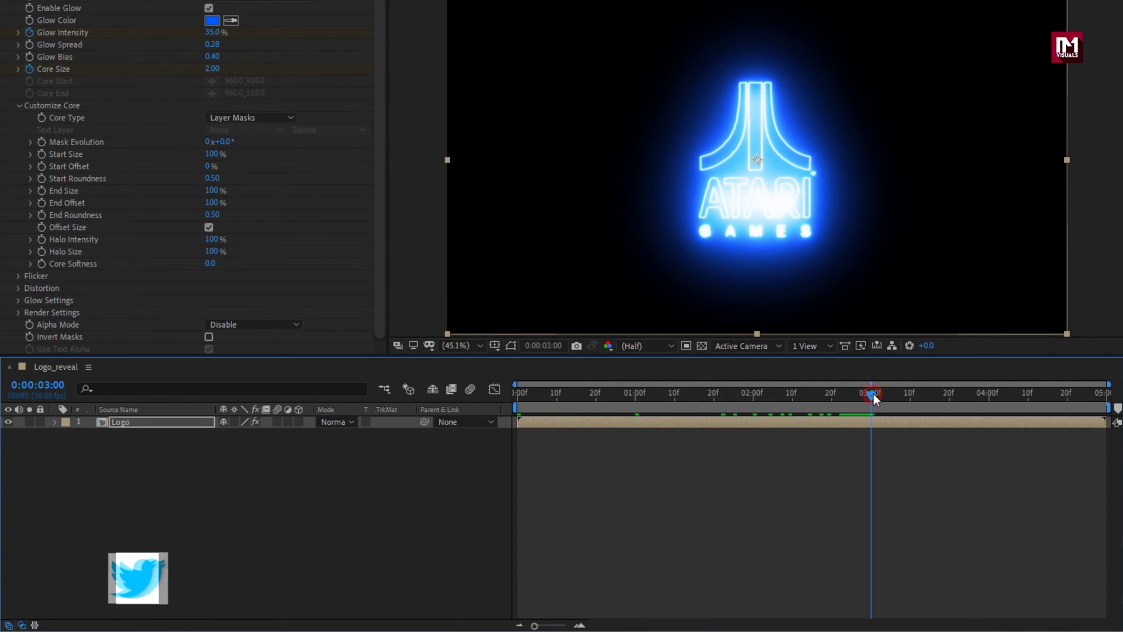
click(212, 69)
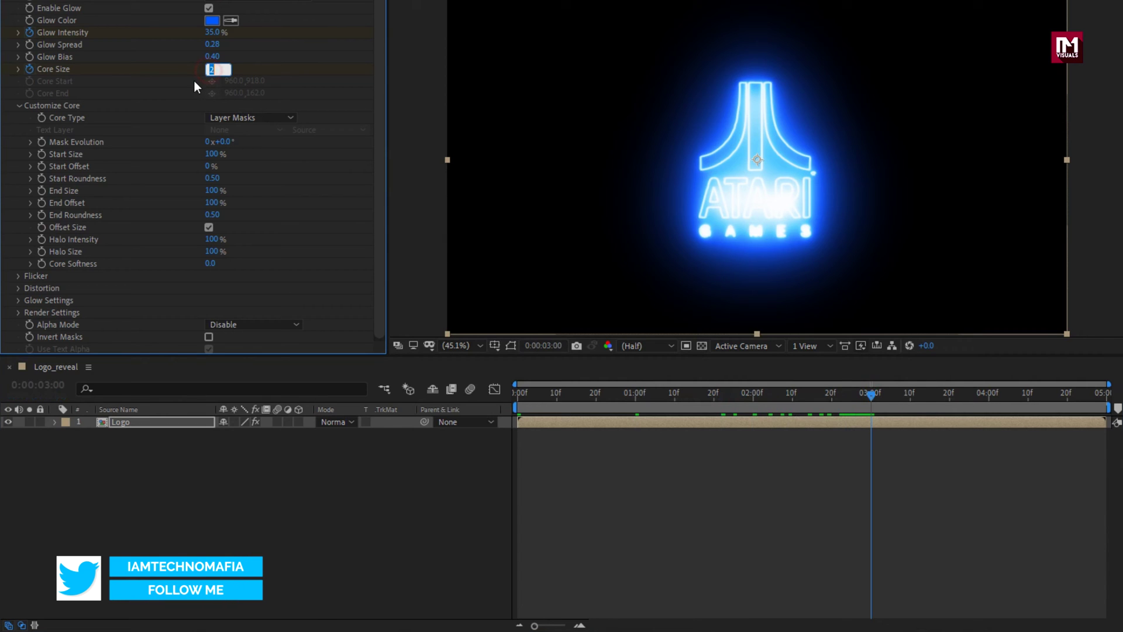
text(0)
key(Return)
mouse_move(521, 395)
mouse_down()
mouse_move(874, 391)
mouse_move(514, 398)
mouse_up()
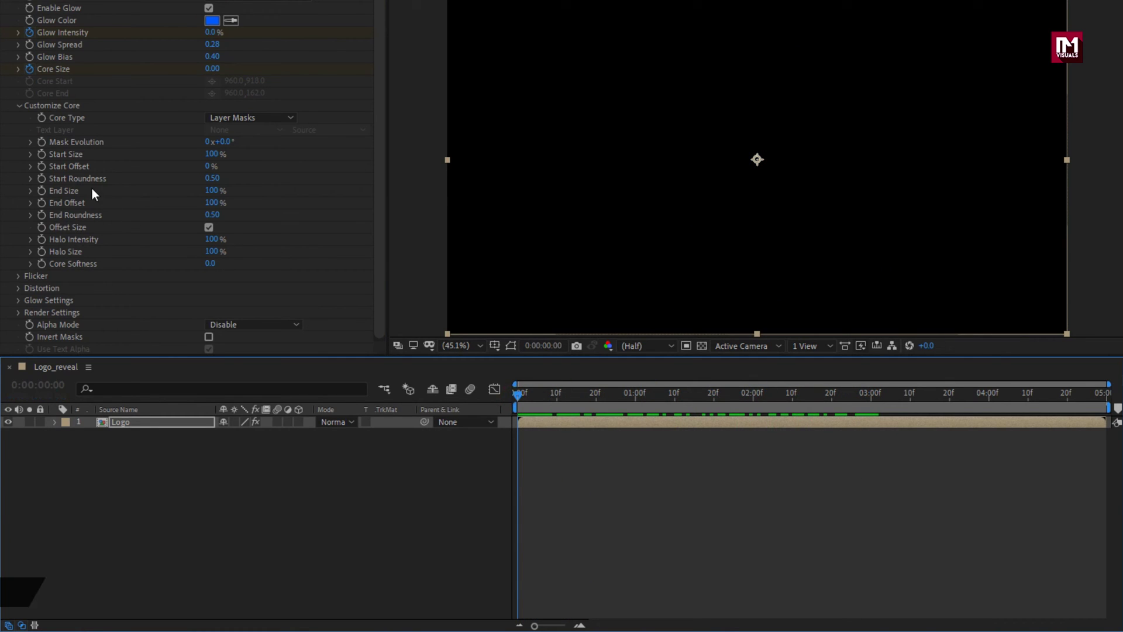
Step: Keyframe Mask Evolution from 0° at the first frame to 260° at the last frame
click(41, 142)
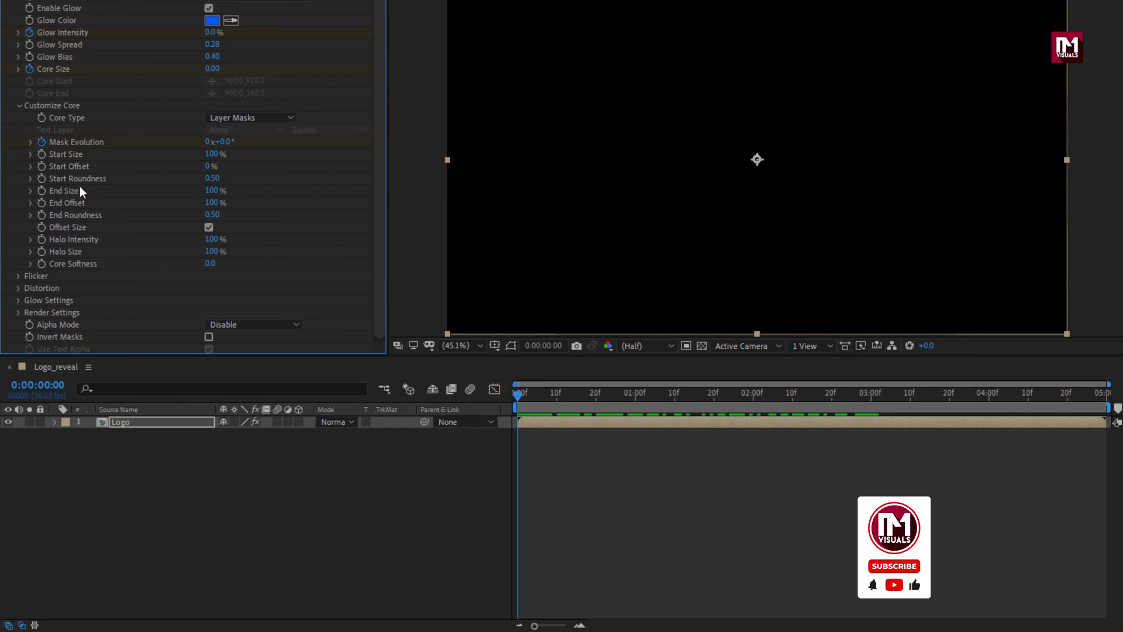
click(526, 397)
drag(525, 395, 1105, 399)
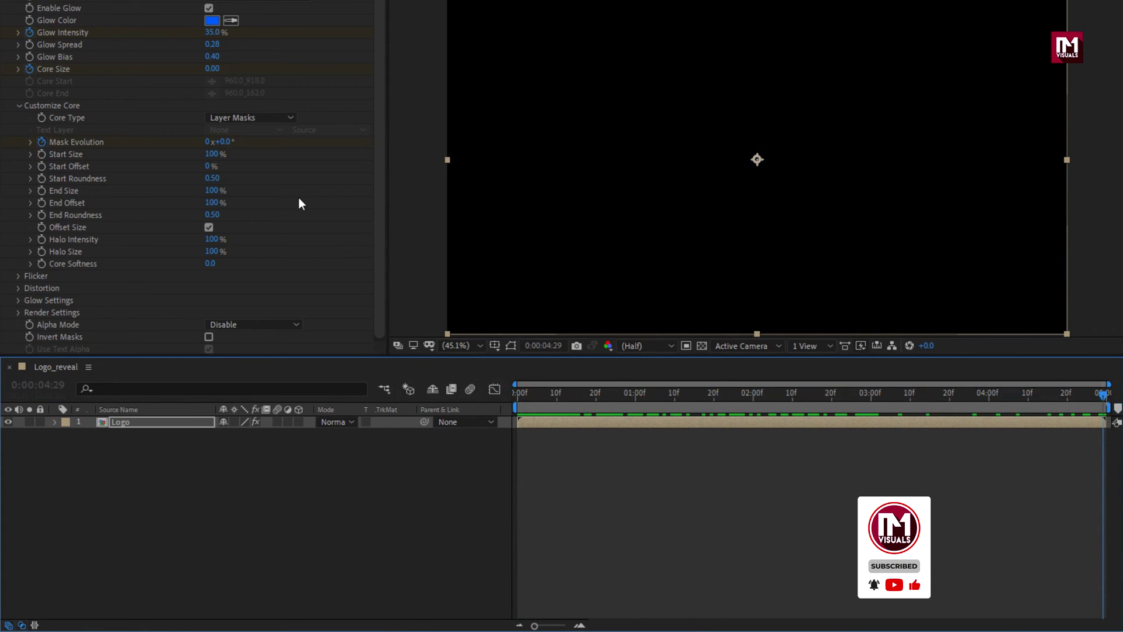
click(225, 141)
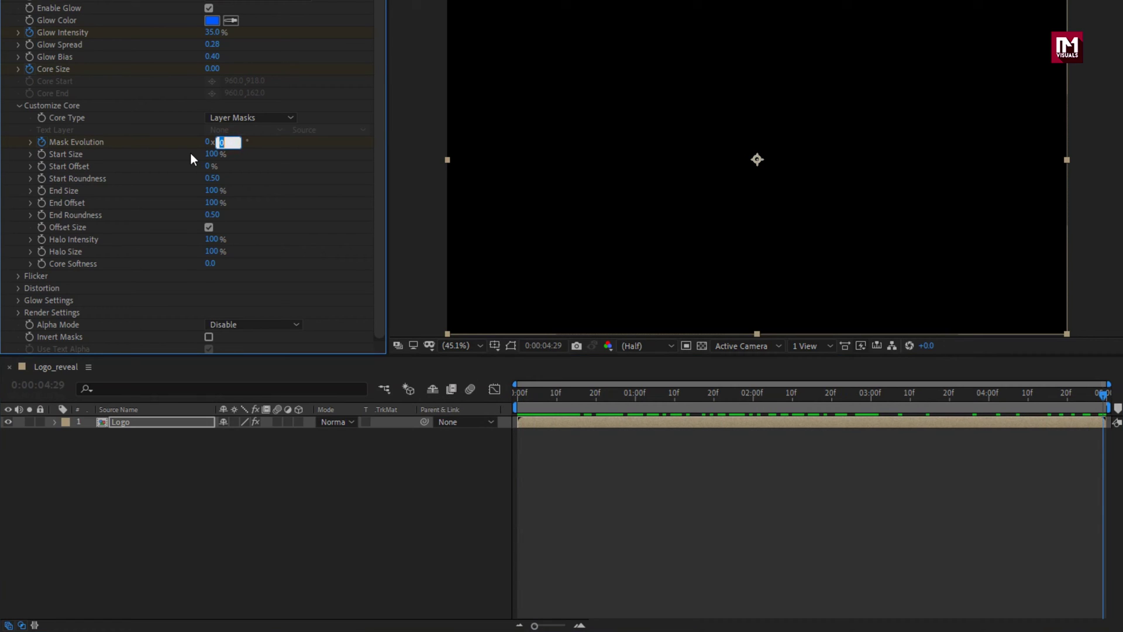
text(260)
key(Return)
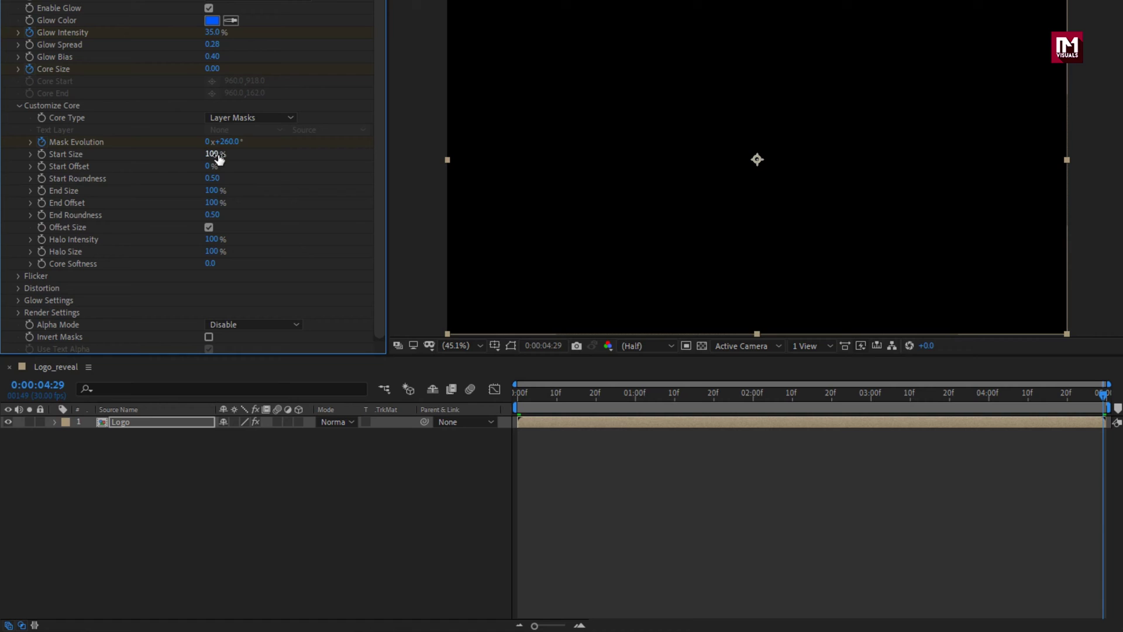
Step: Set Saber's Start Size to 25%
click(215, 154)
text(25)
key(Return)
mouse_move(518, 394)
mouse_down()
mouse_move(865, 395)
mouse_move(518, 400)
mouse_up()
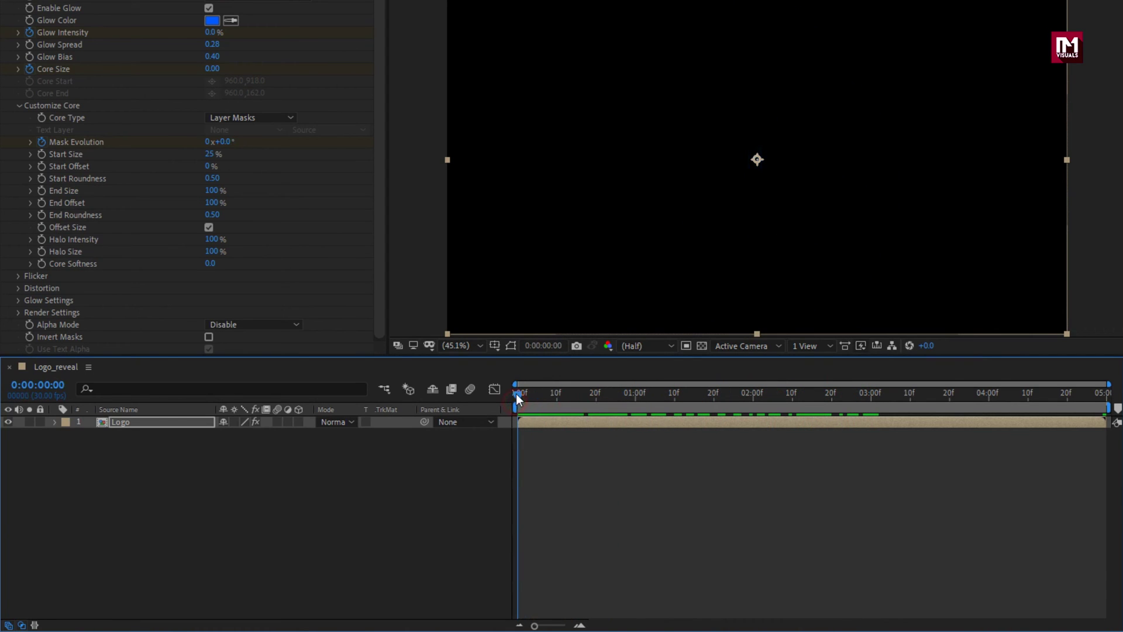
Step: Keyframe Start Offset at 0% at 0s and 60% at 1s
click(44, 168)
drag(557, 394, 637, 404)
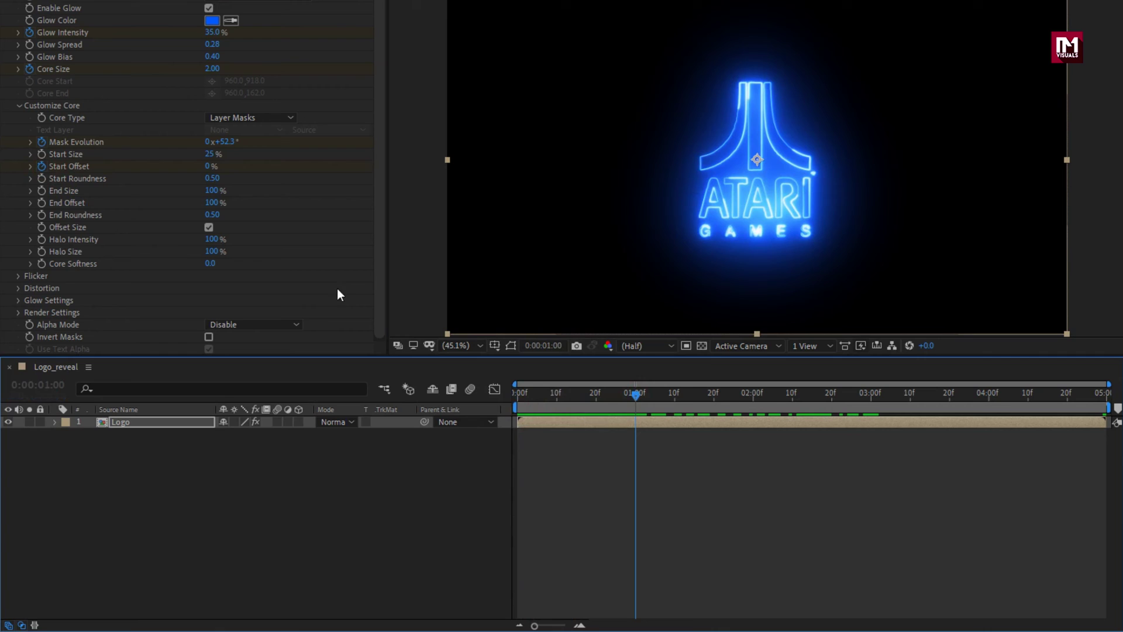
click(207, 167)
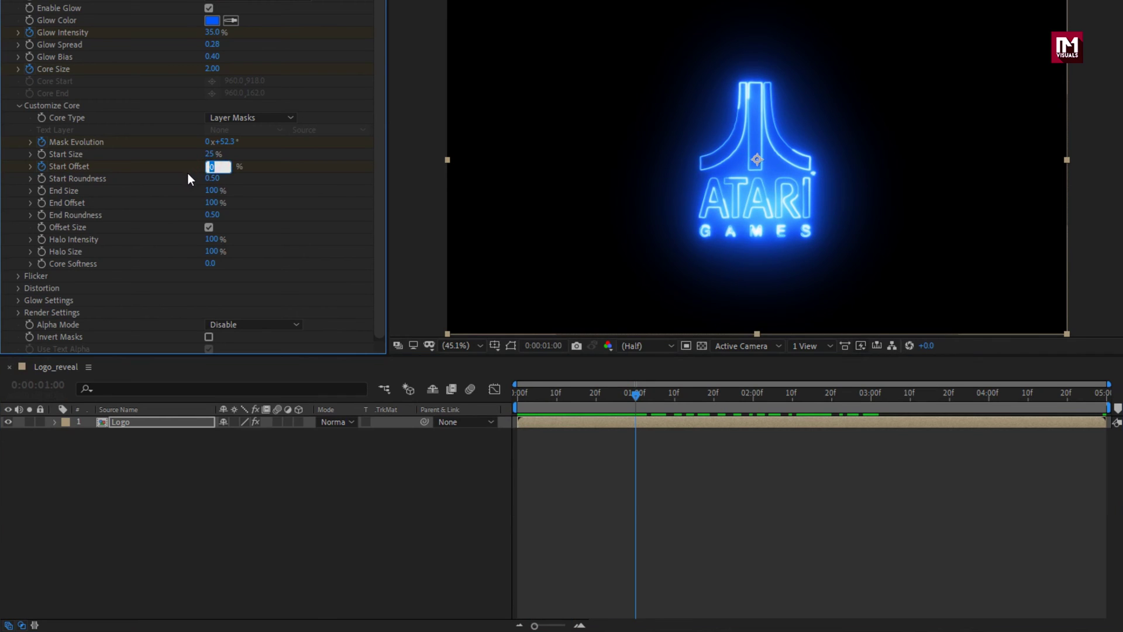
text(60)
key(Return)
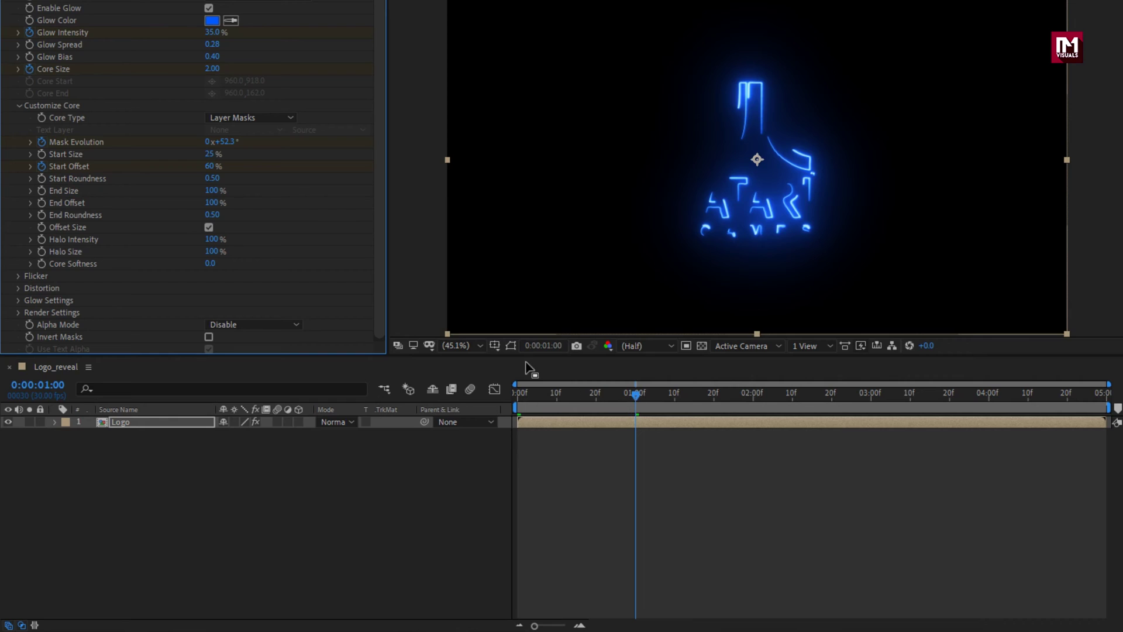
Step: Keyframe End Offset at 100% at 1s and 30% at 0s
click(42, 202)
drag(524, 391, 504, 395)
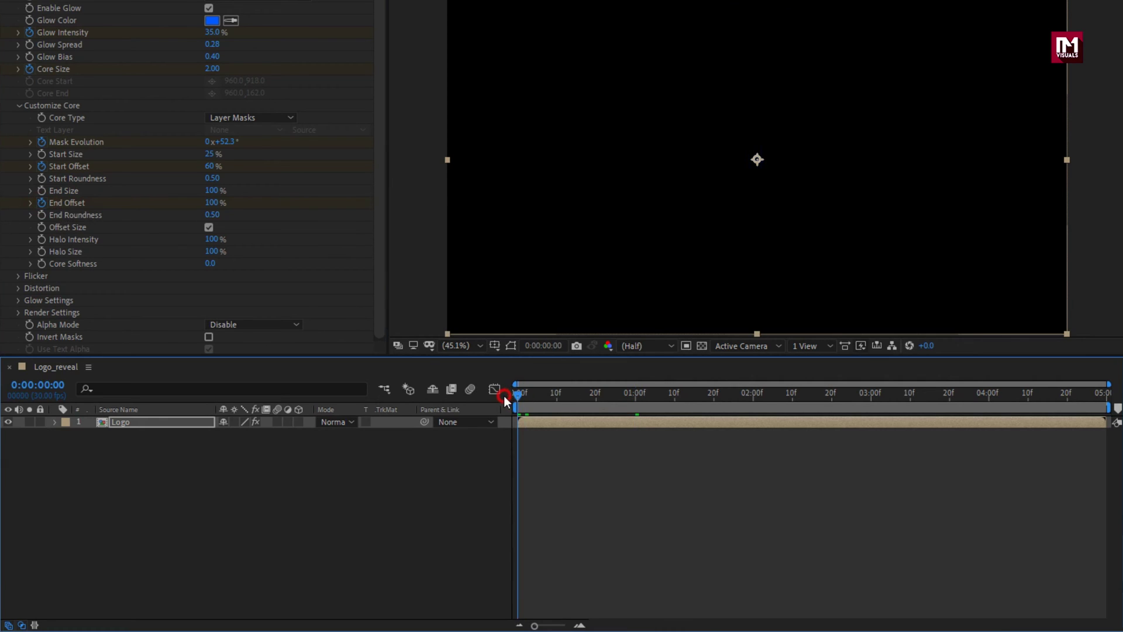
click(212, 202)
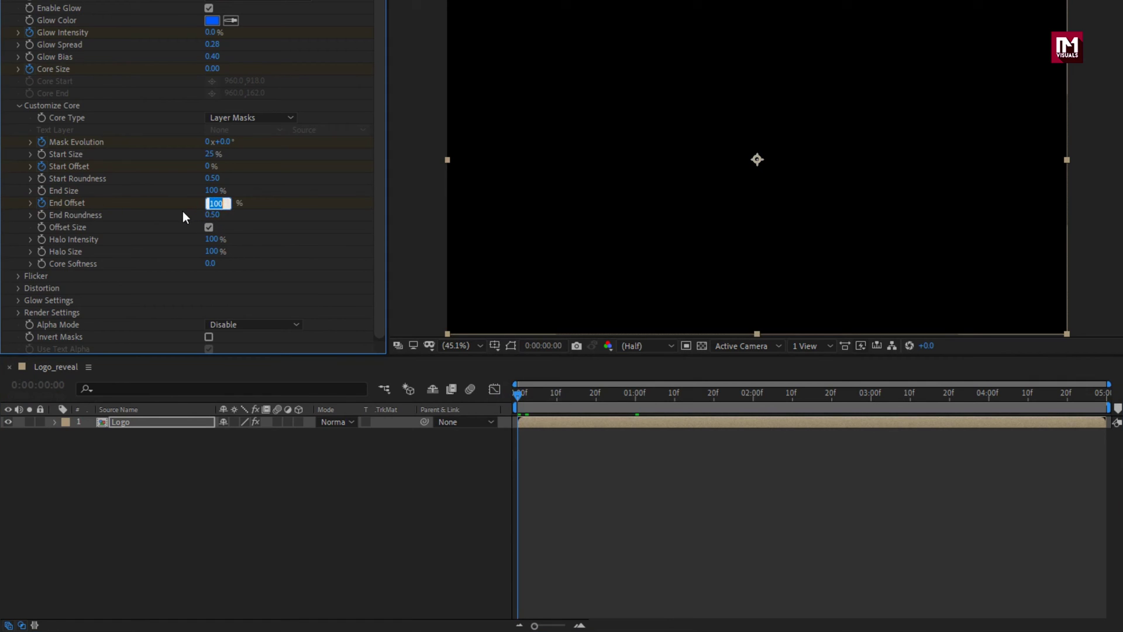
text(30)
key(Return)
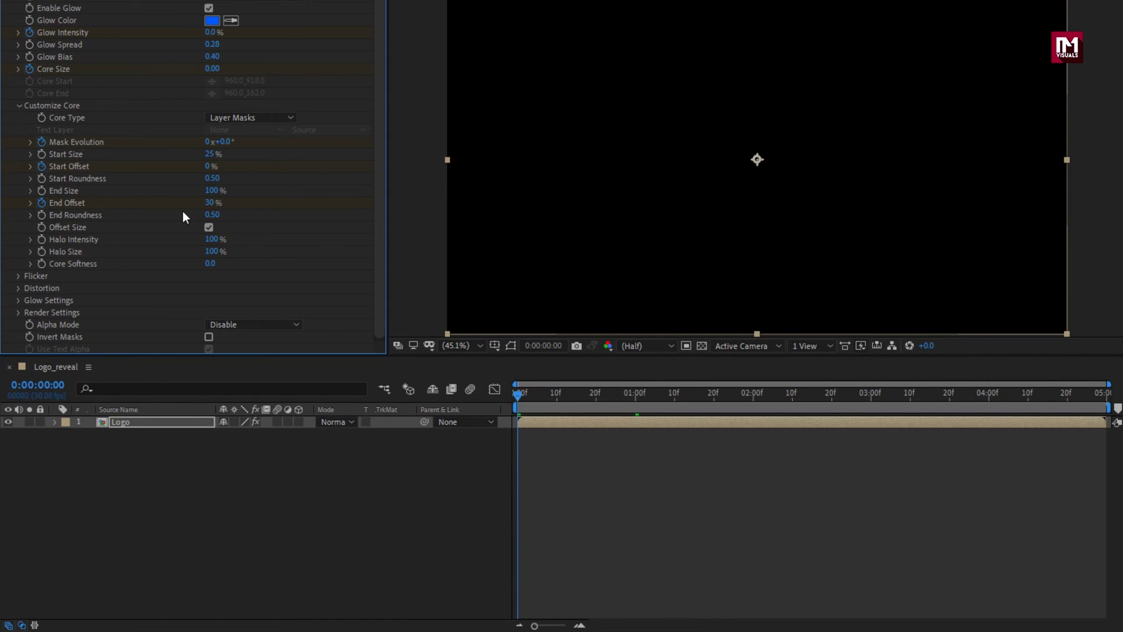
drag(518, 397, 694, 398)
key(ctrl+d)
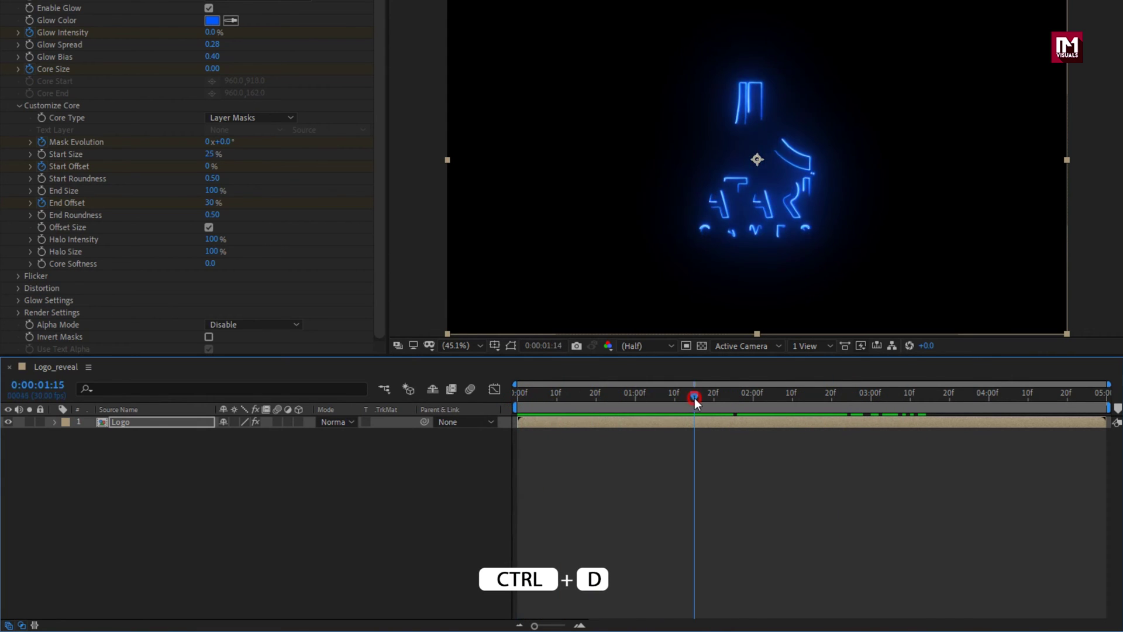
click(133, 429)
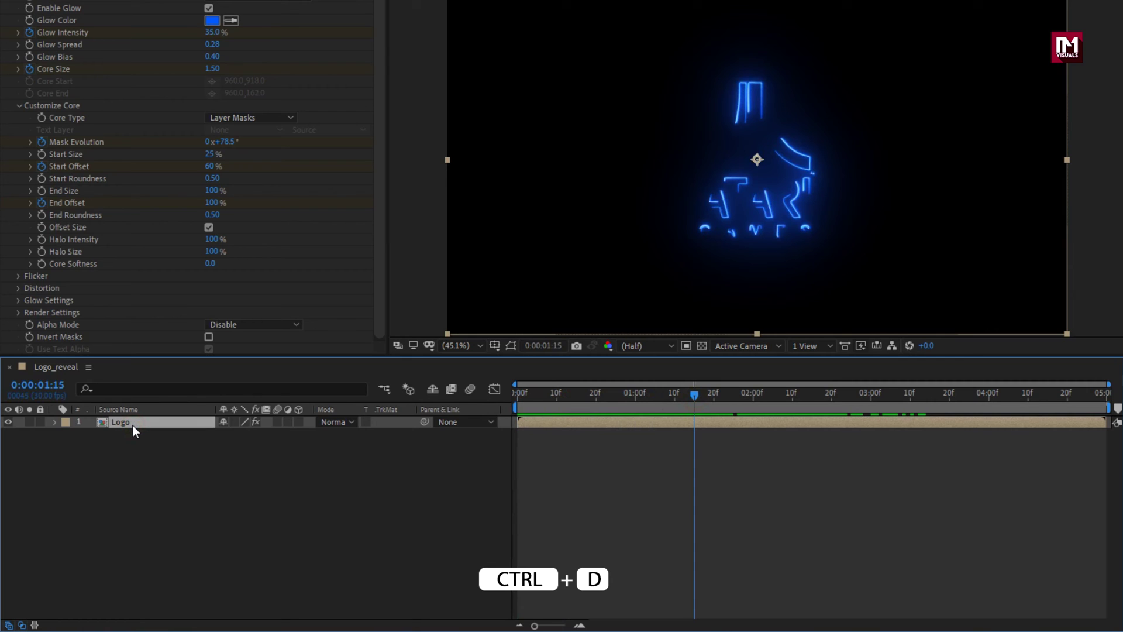
key(ctrl+d)
key(u)
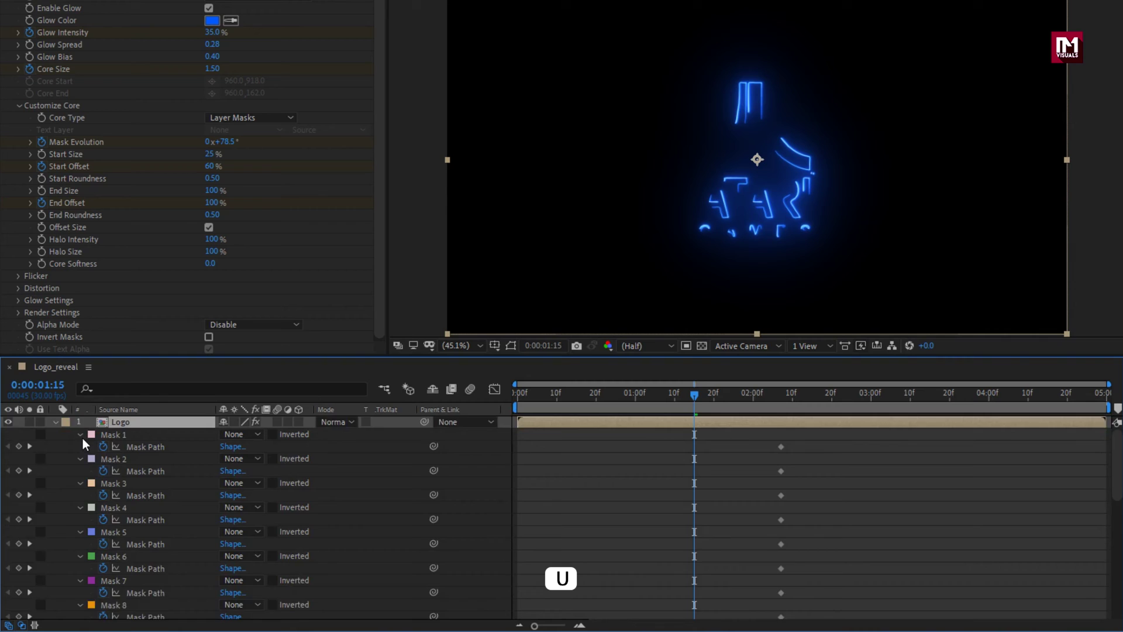
scroll(83, 437, down, 10)
scroll(83, 442, down, 1)
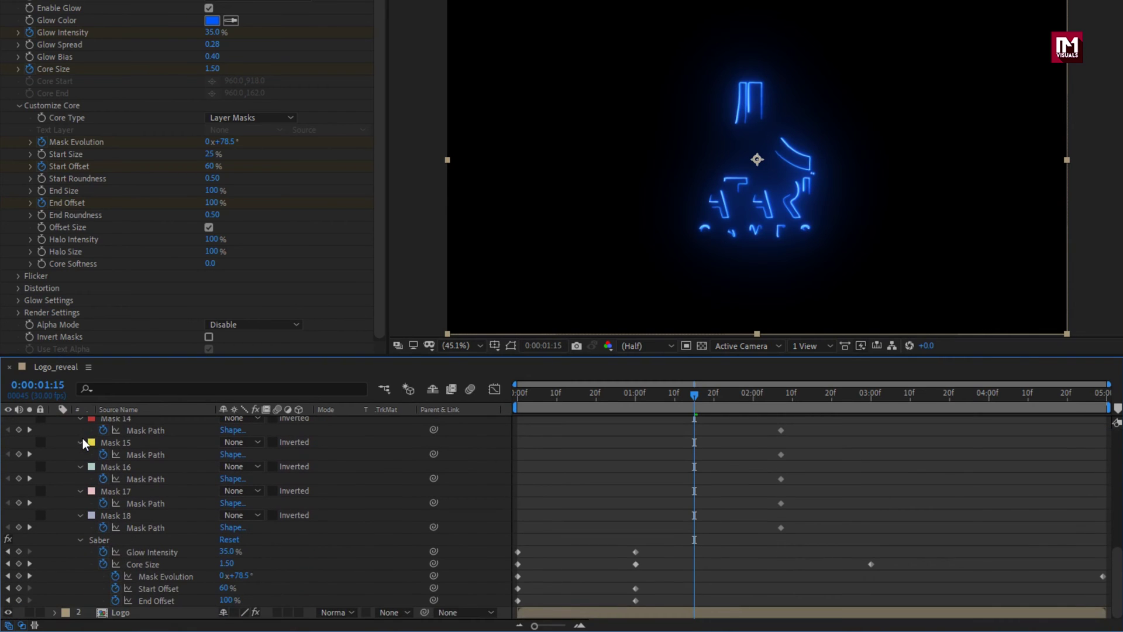
click(100, 544)
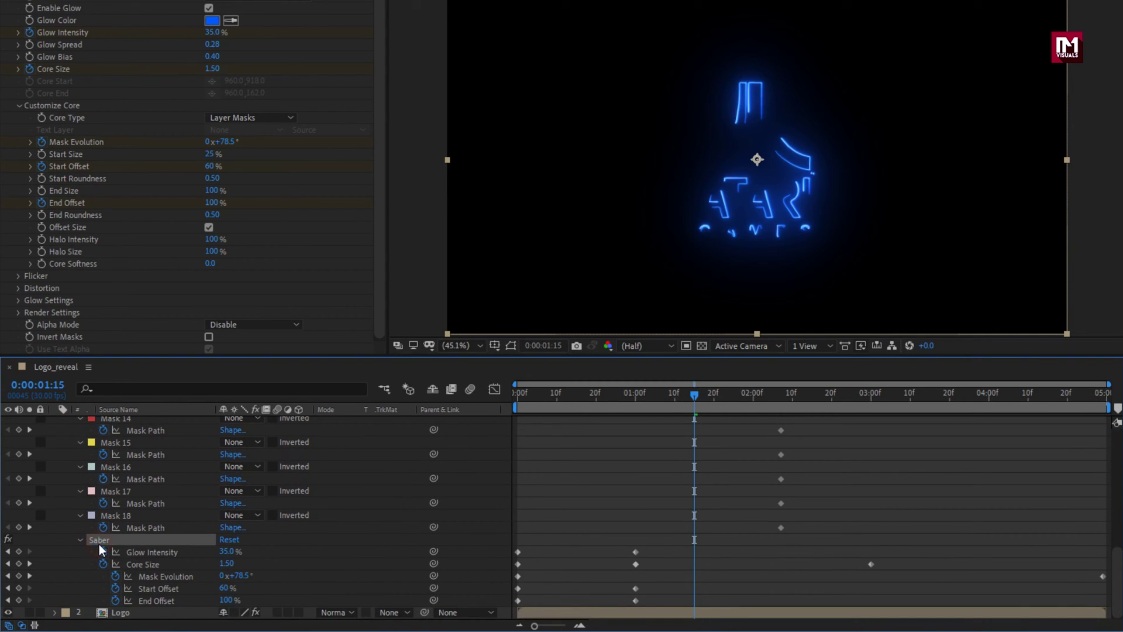
click(518, 395)
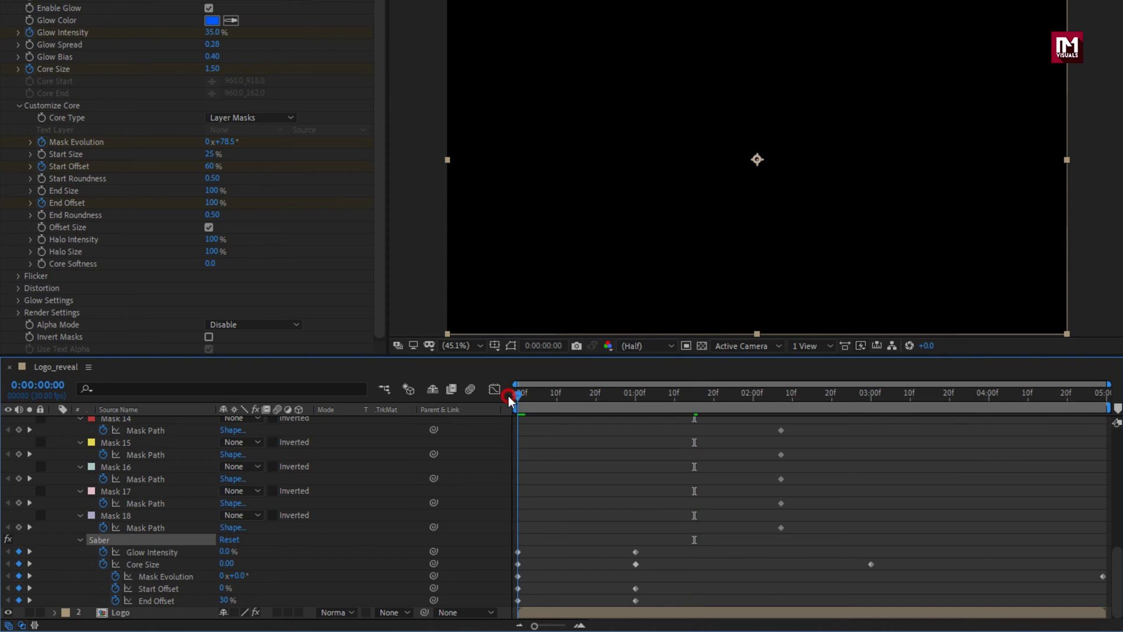
Step: Keyframe Glow Intensity at 3:00, raise it to 40% at 3:05, and ease to 30% at 4:20
click(636, 398)
drag(637, 400, 873, 397)
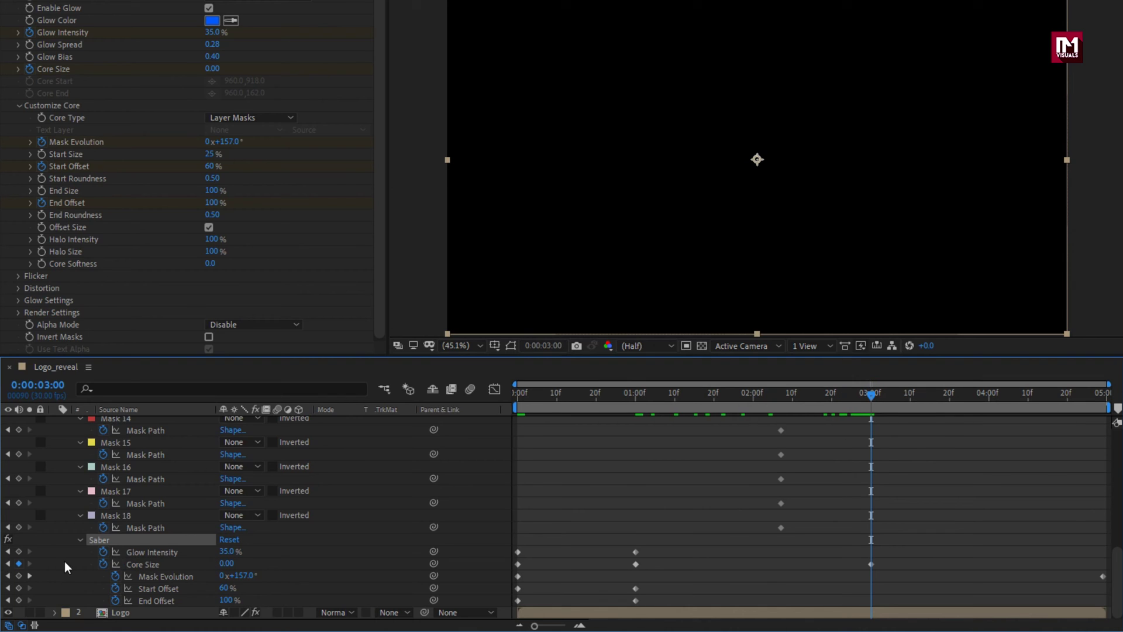
click(18, 551)
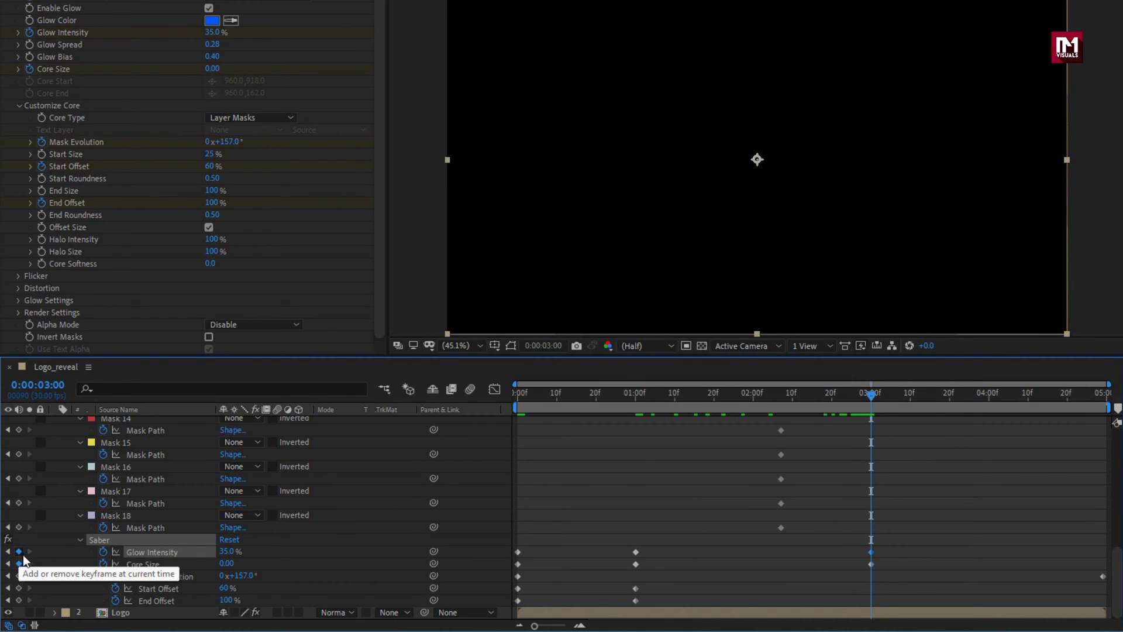
drag(867, 402, 887, 398)
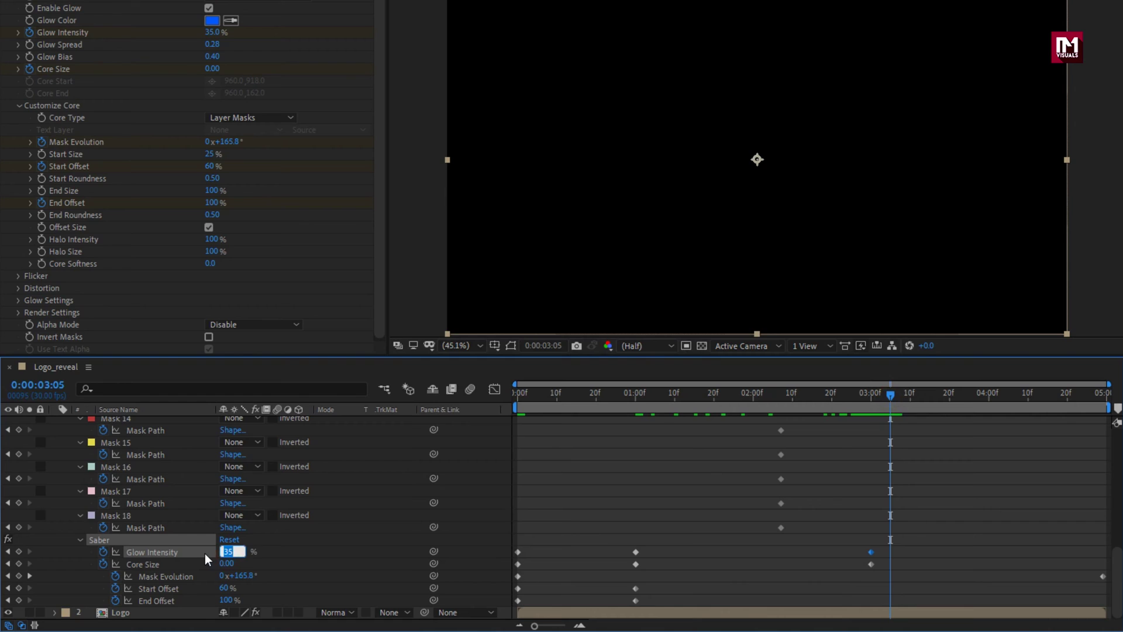
text(40)
drag(995, 395, 1066, 395)
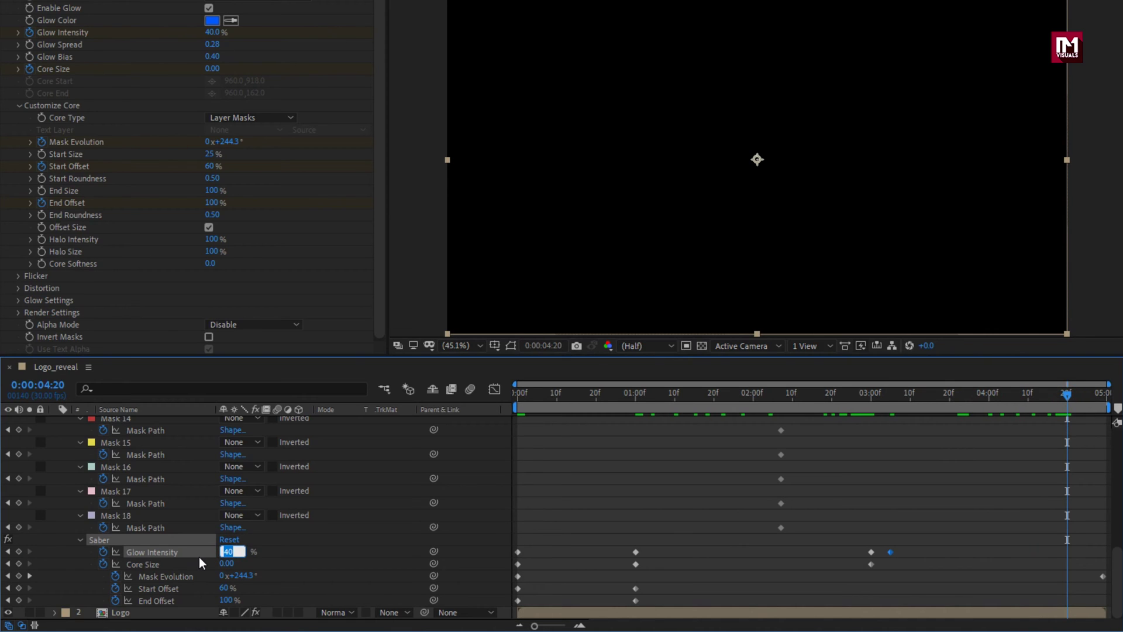
text(3)
key(Return)
Step: Set Core Size to 2 at 3:05 and back to 0 at 4:20
click(164, 570)
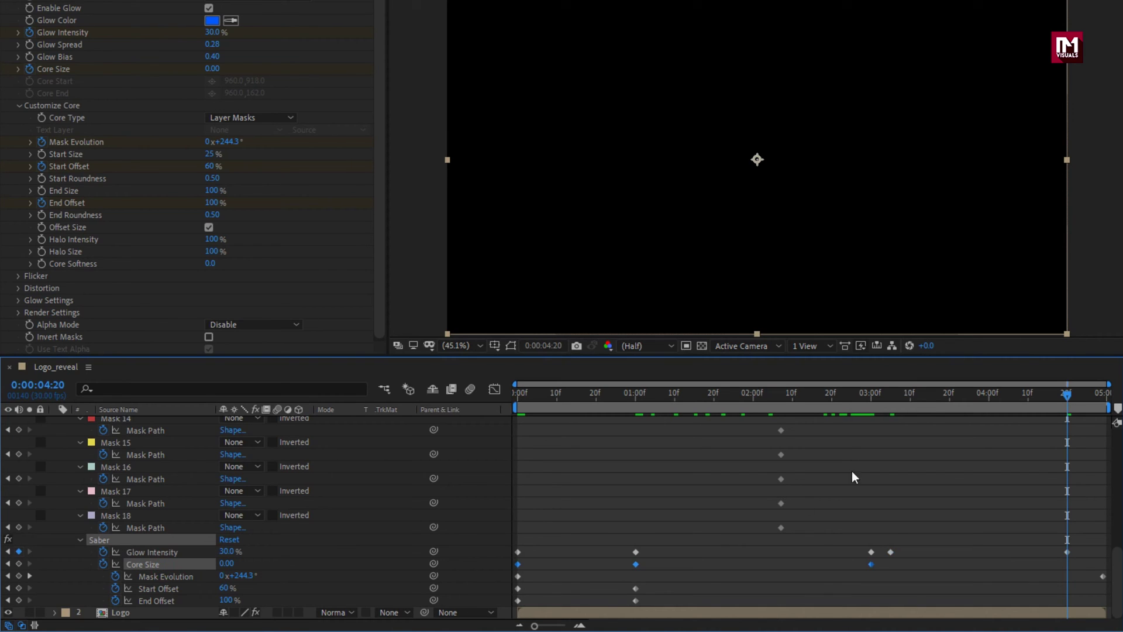
drag(899, 398, 890, 400)
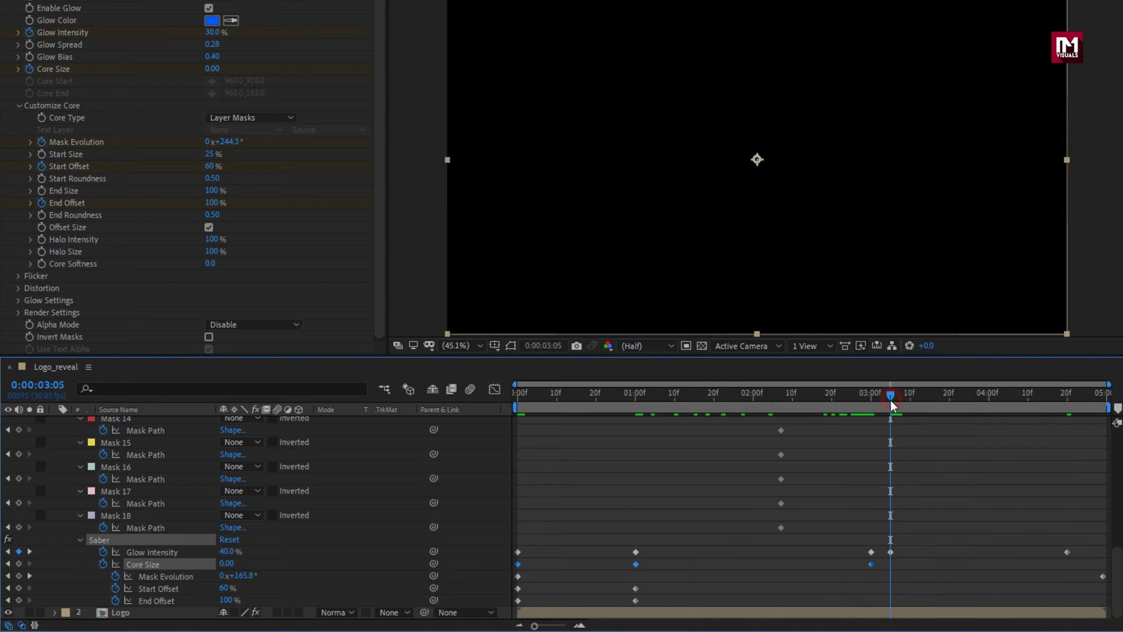
click(846, 560)
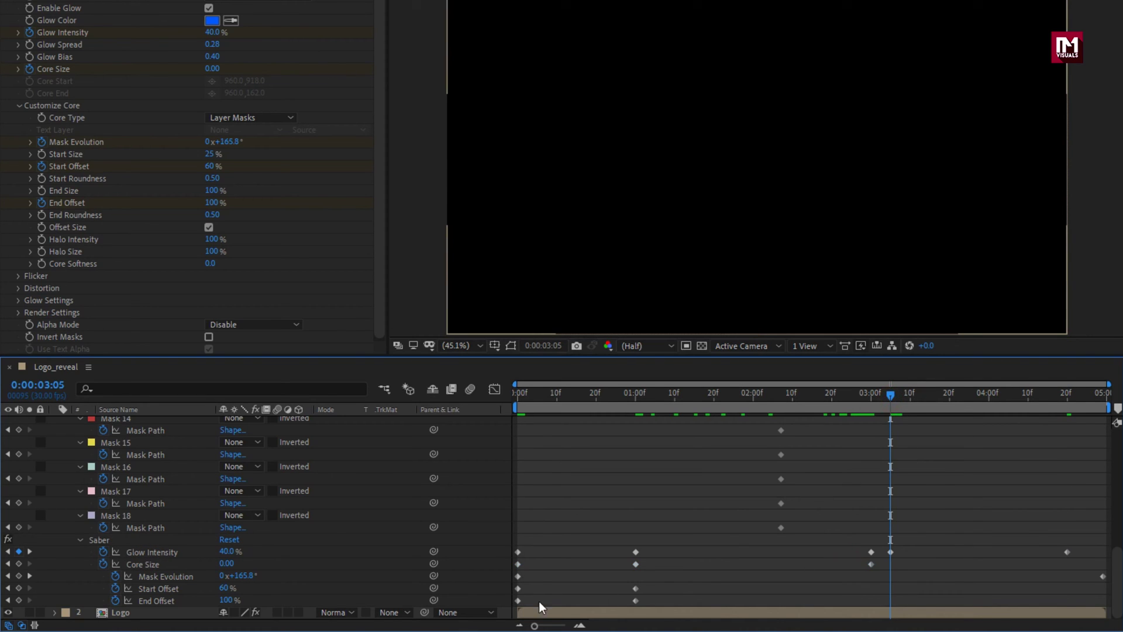
click(231, 566)
text(2)
key(Return)
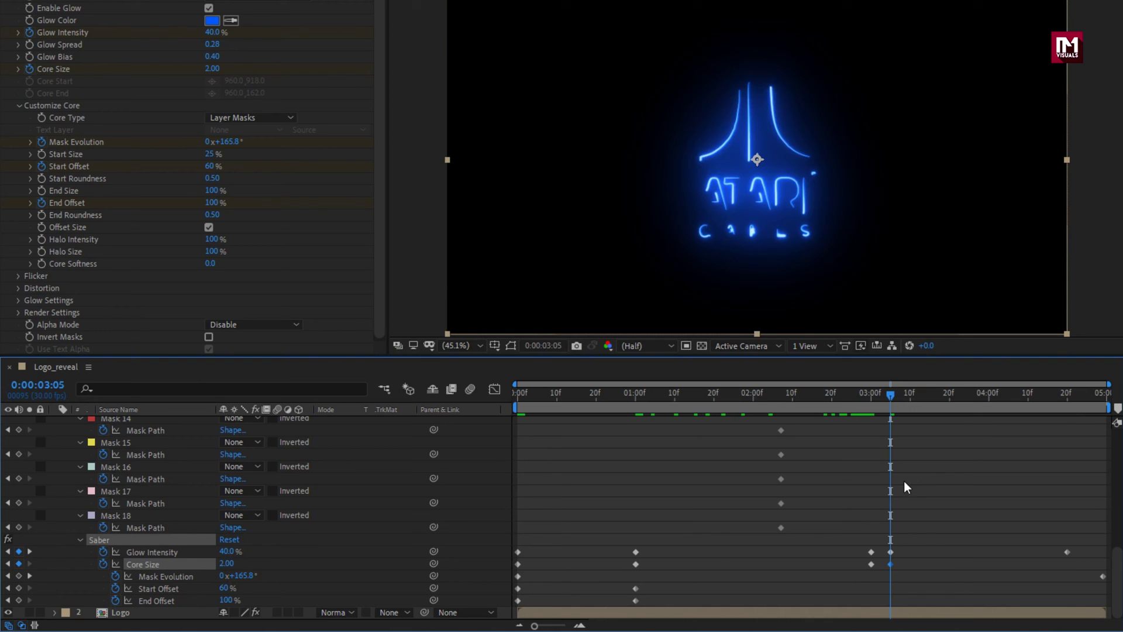
drag(1035, 396, 1066, 395)
click(224, 562)
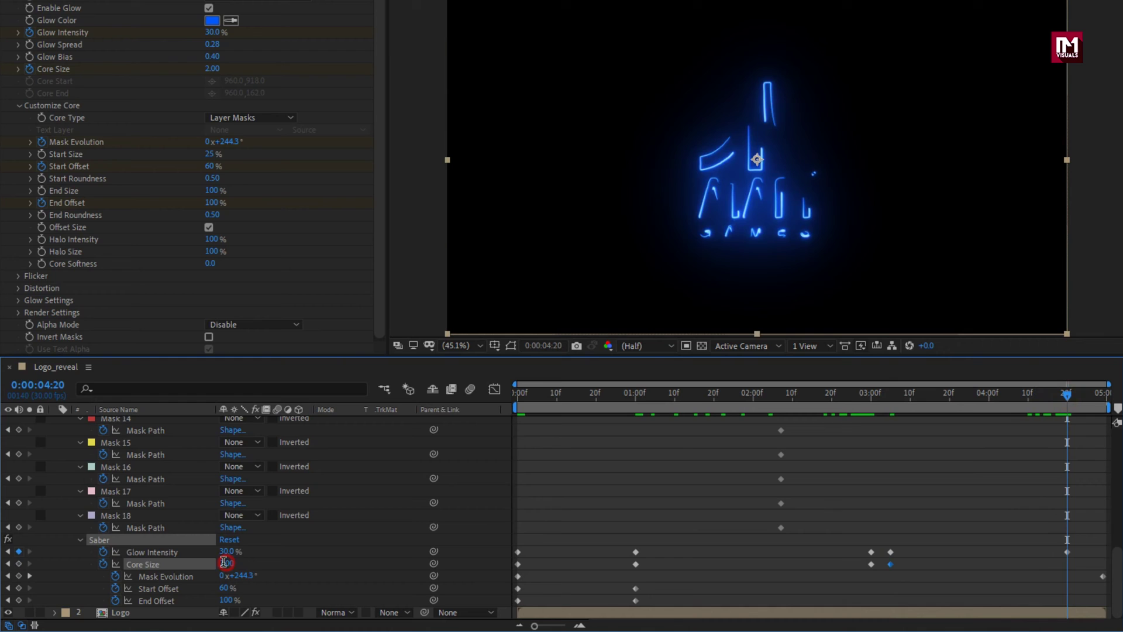
key(Return)
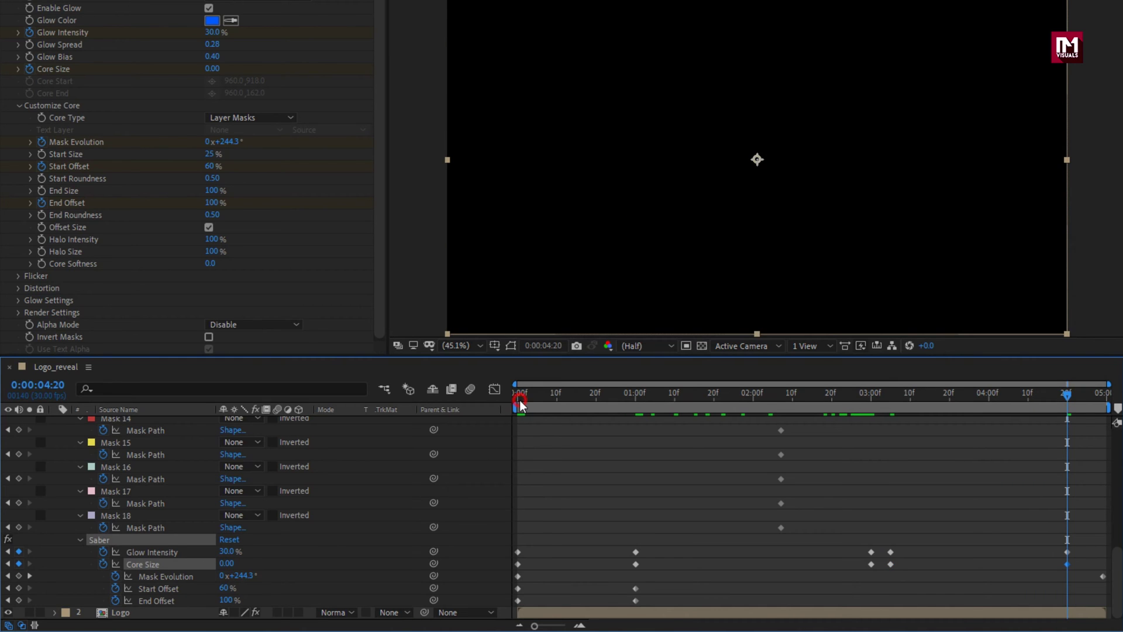
Step: Keyframe Start Offset at 60% at 0:00:03:00 and drop it to 0% at 0:00:03:05
drag(519, 400, 819, 404)
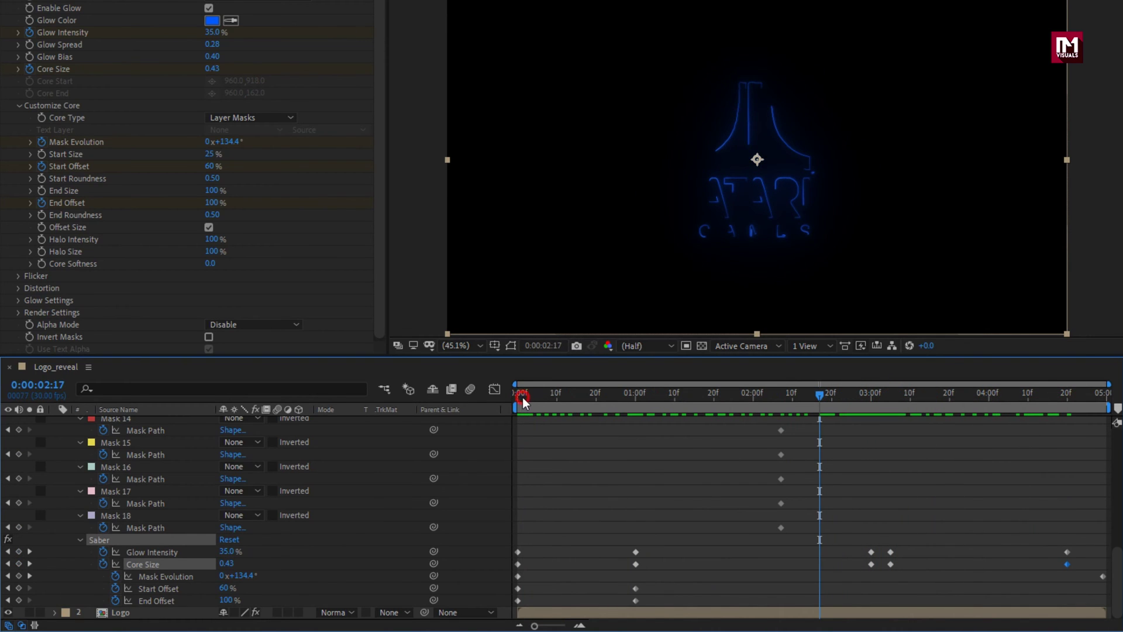
drag(522, 397, 503, 398)
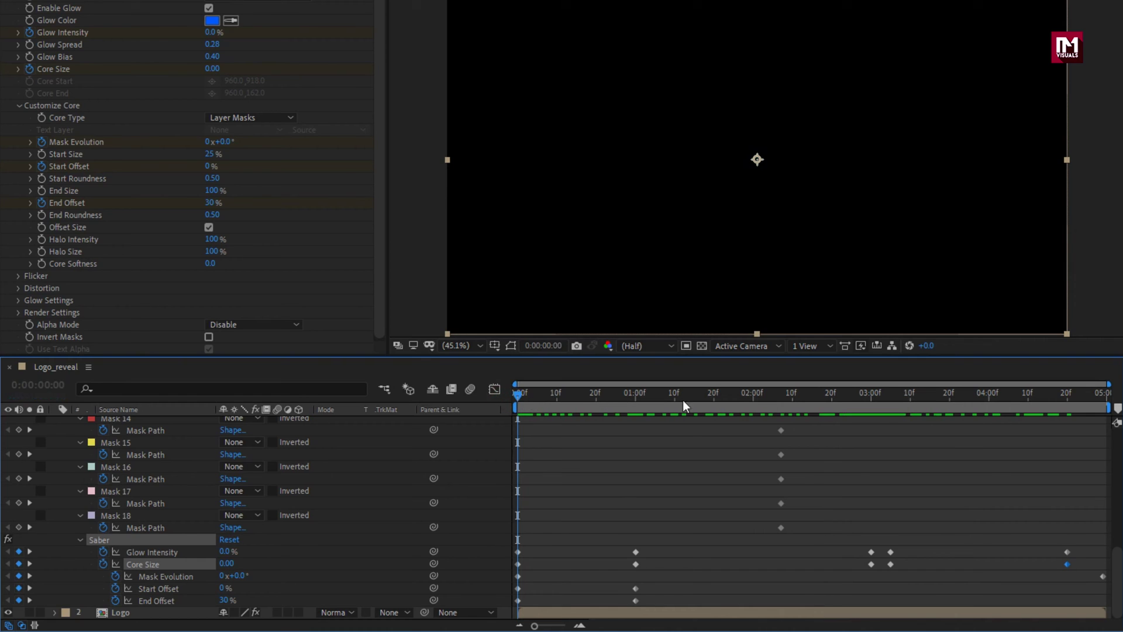
drag(766, 398, 871, 395)
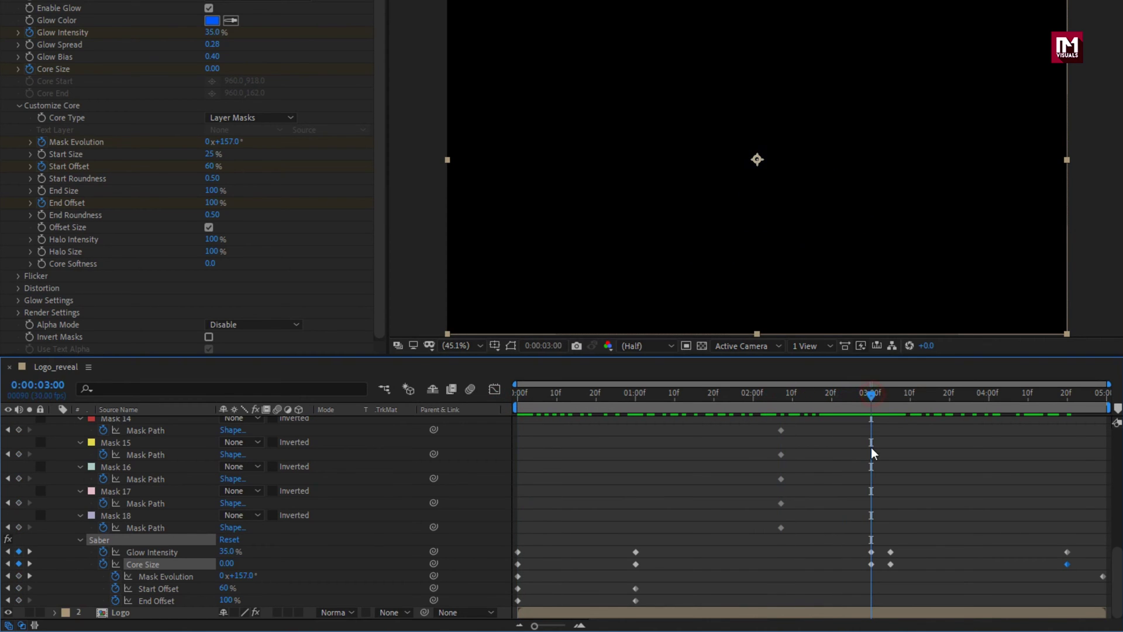
click(20, 588)
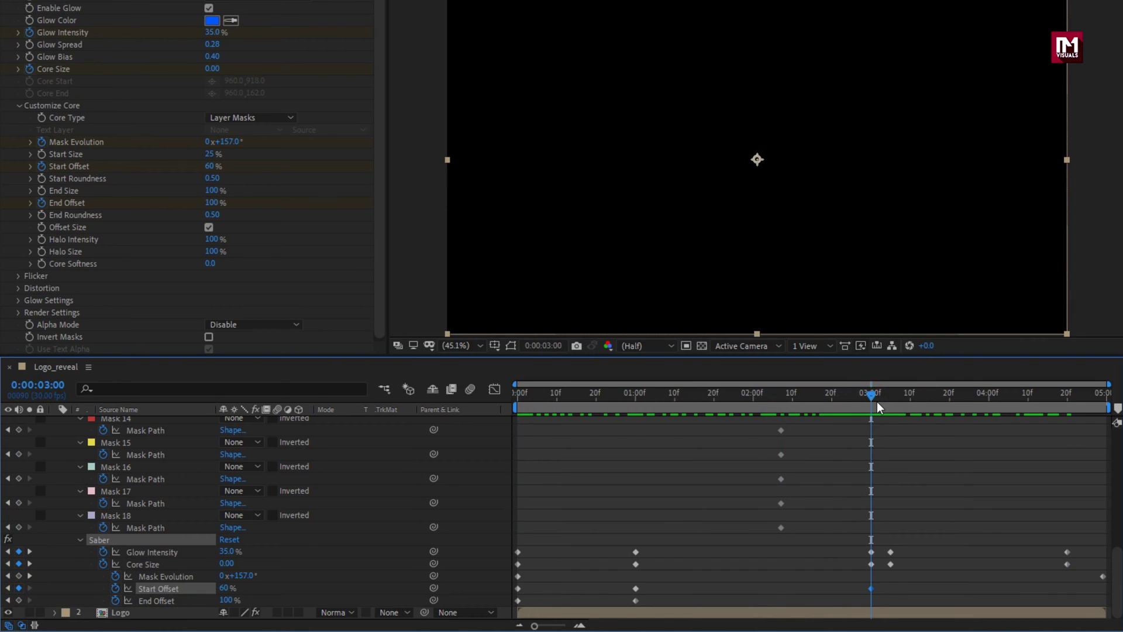
drag(876, 397, 894, 395)
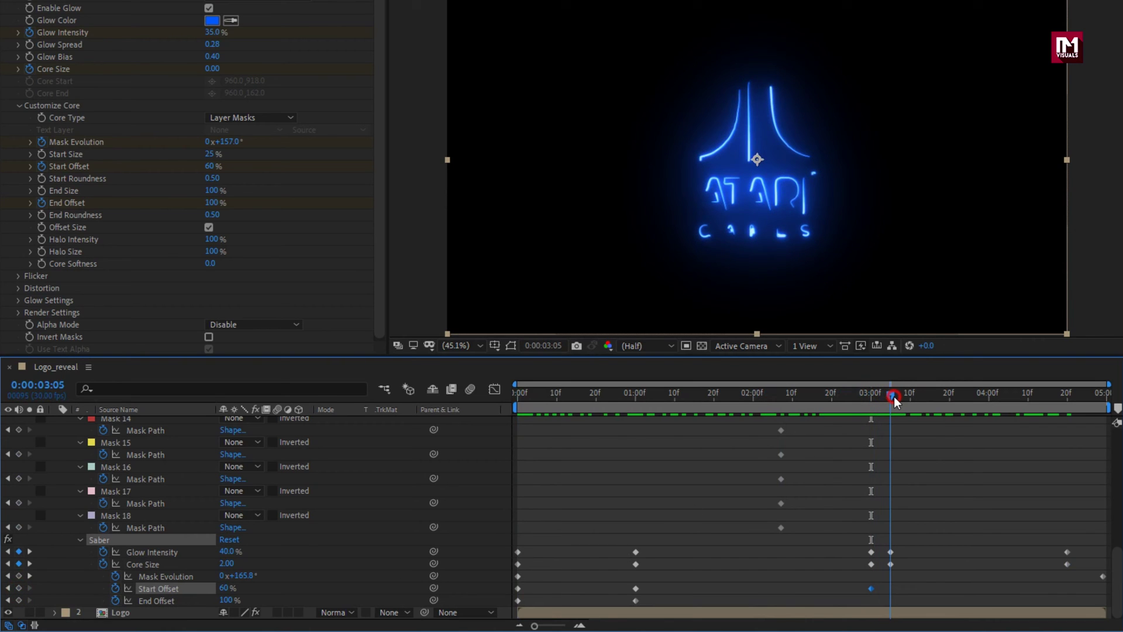
click(224, 588)
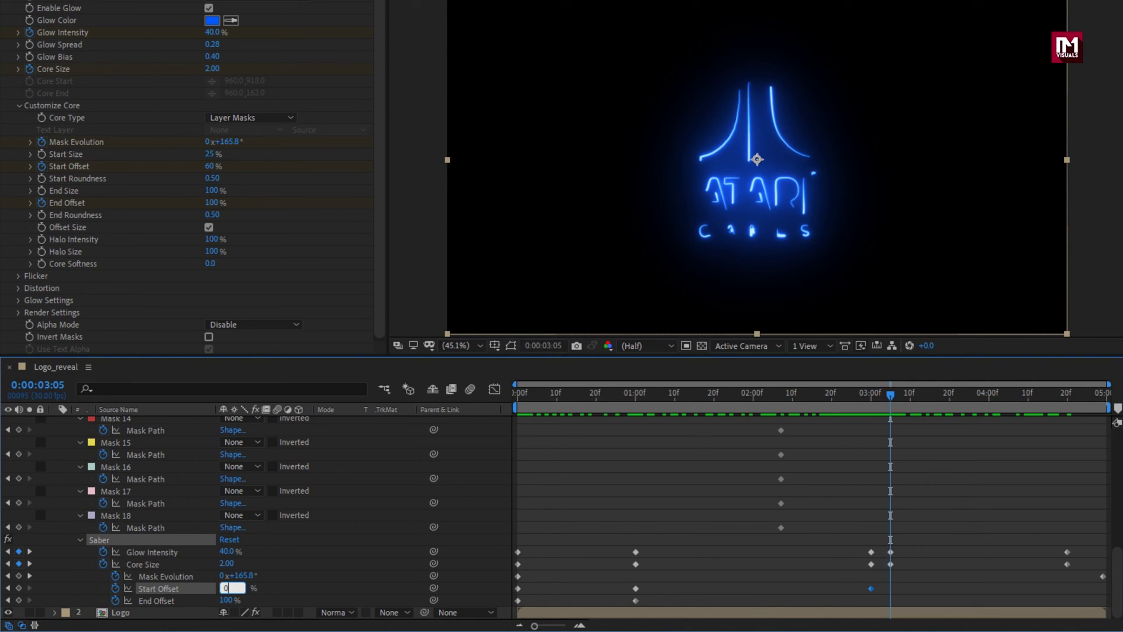
text(0)
key(Return)
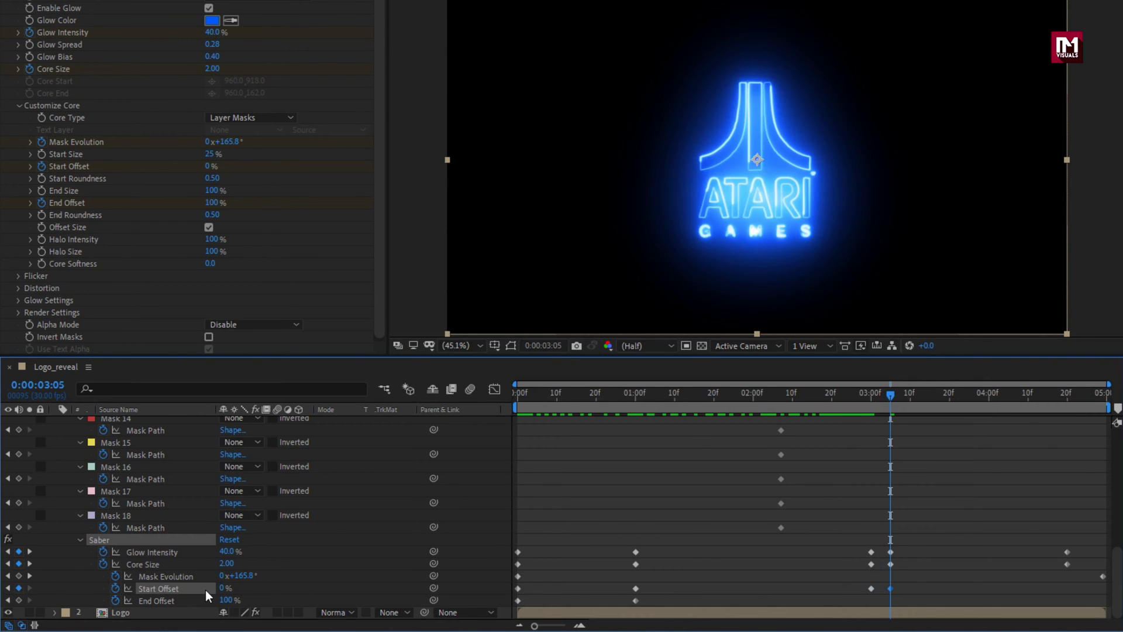
drag(535, 395, 1025, 396)
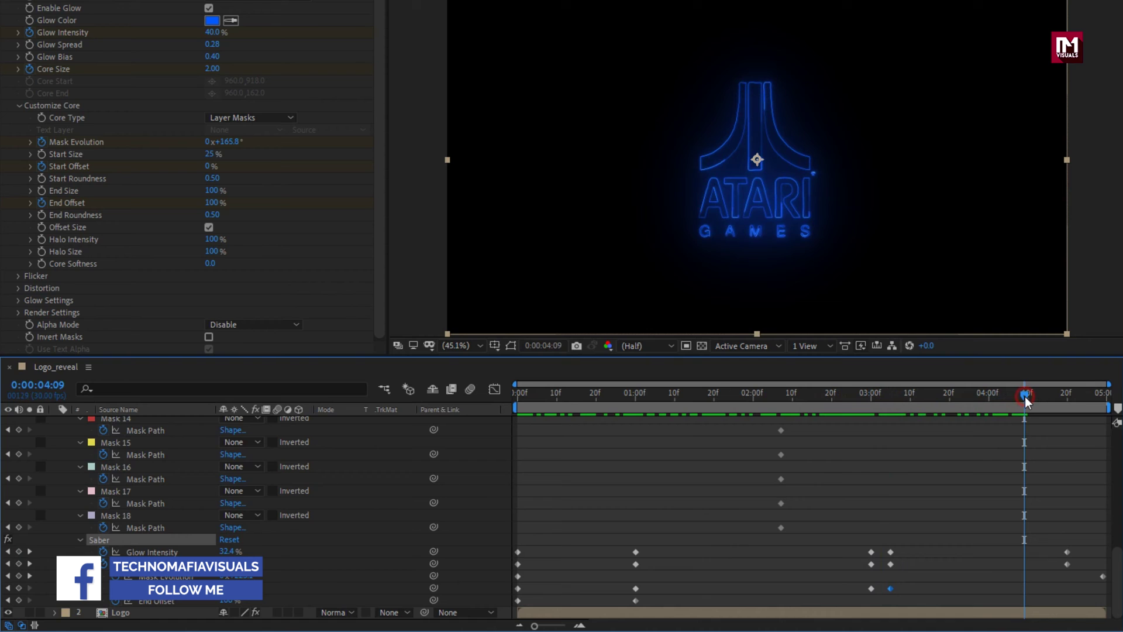
Step: Switch the top Logo layer's Mode to Add and scrub to preview the brighter neon glow
scroll(328, 513, up, 10)
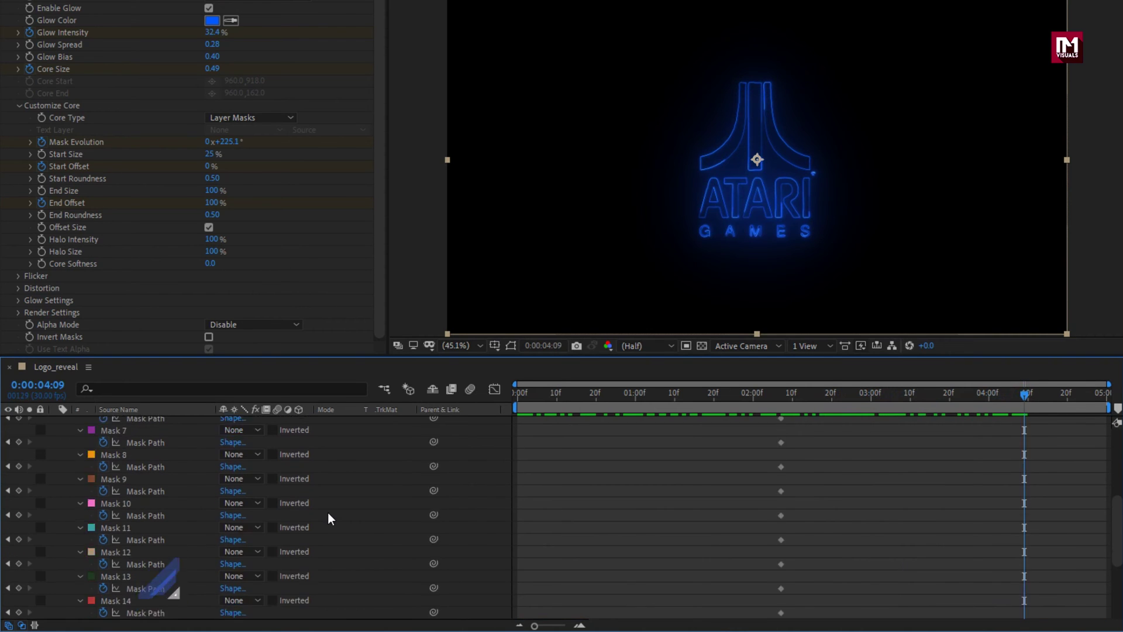
click(55, 421)
key(ctrl+d)
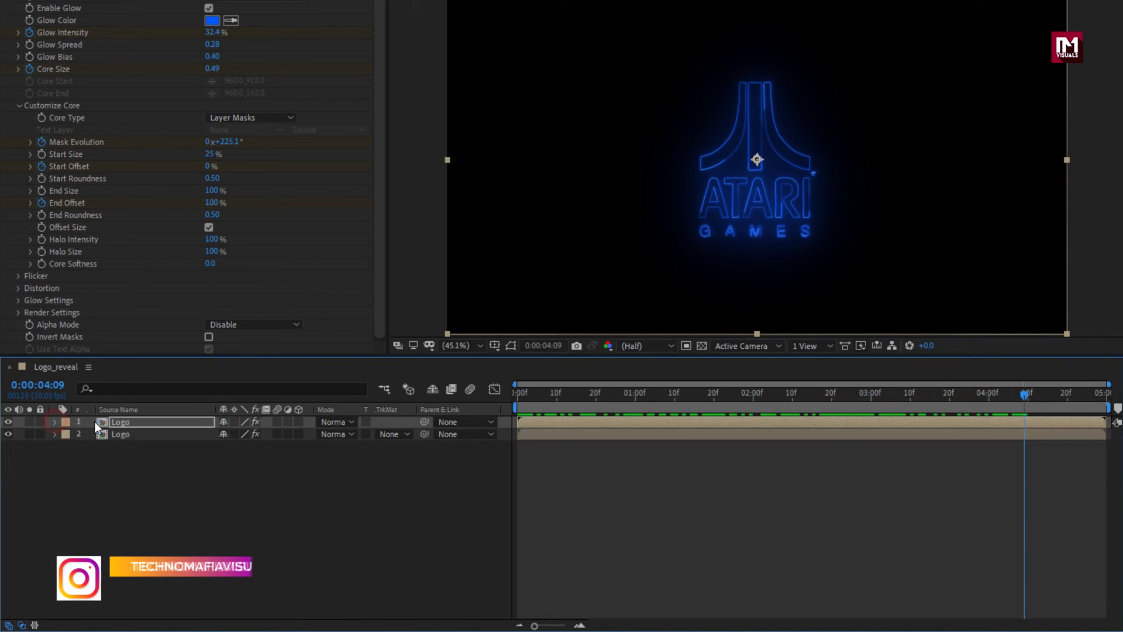
click(326, 421)
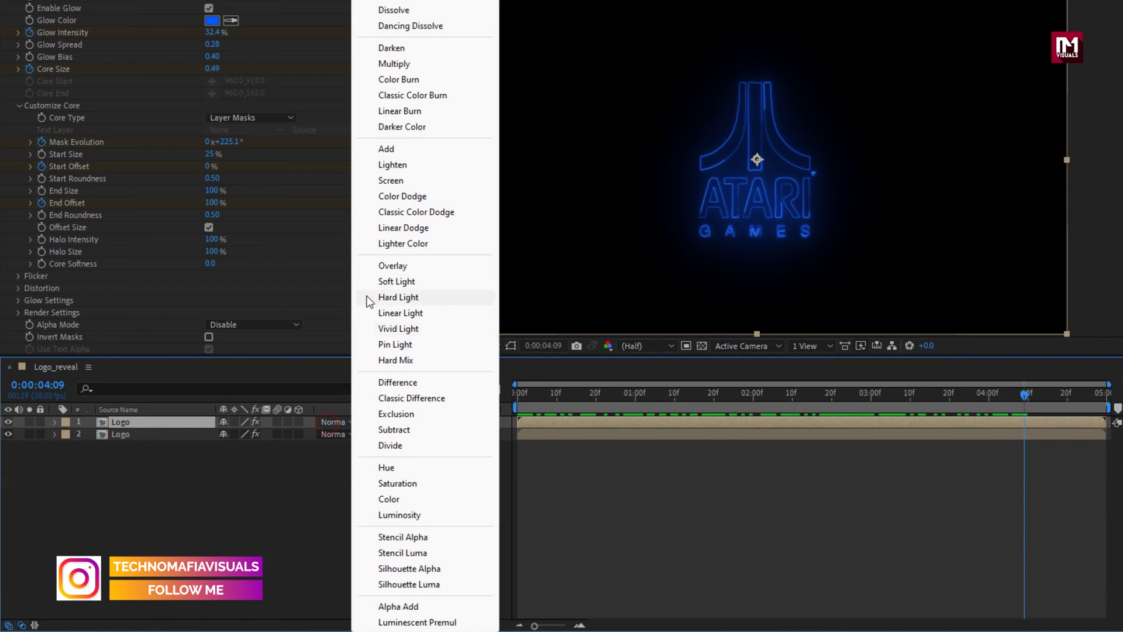
click(381, 150)
mouse_move(532, 395)
mouse_down()
mouse_move(1069, 410)
mouse_move(771, 417)
mouse_up()
key(ctrl+d)
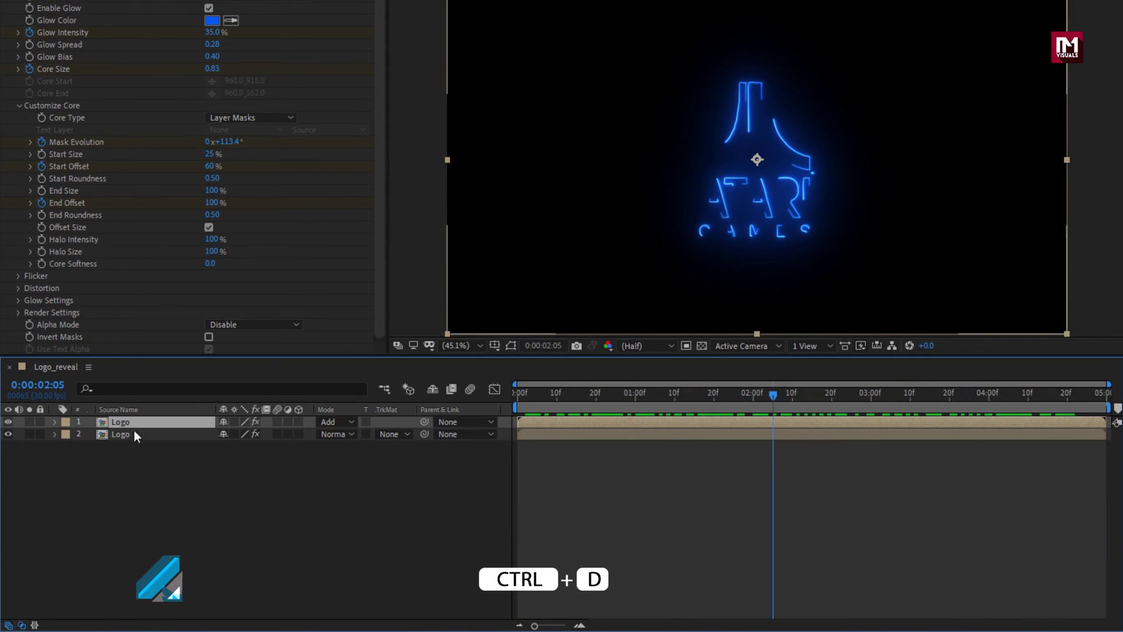
click(132, 422)
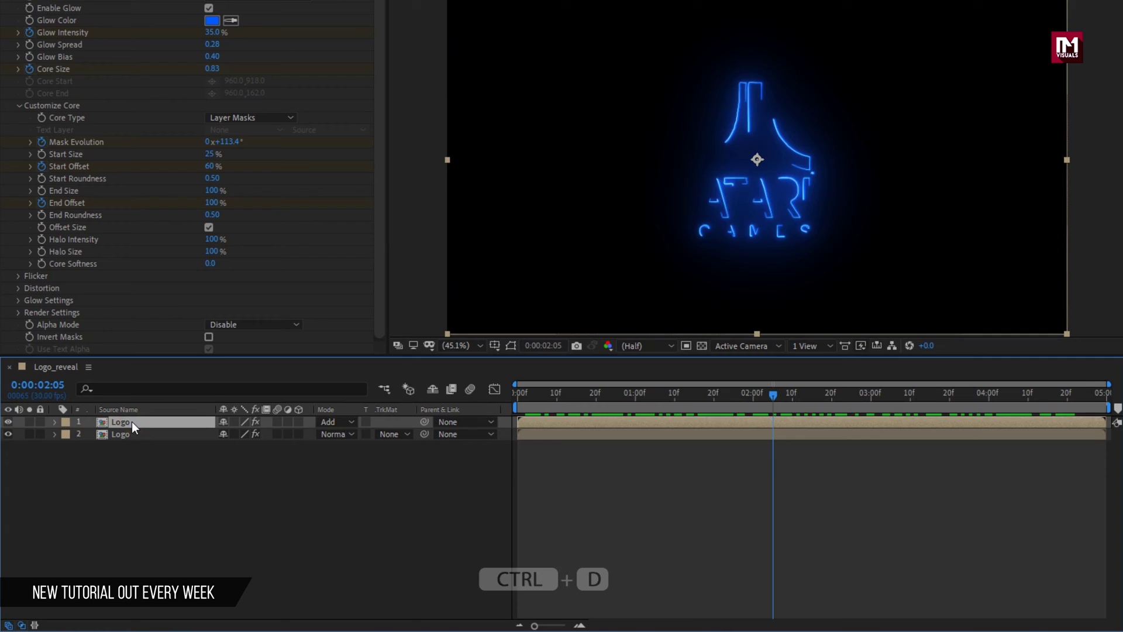
Step: Duplicate the top Logo layer and set its Saber Glow Intensity to 40% at 1:00
key(ctrl+d)
key(u)
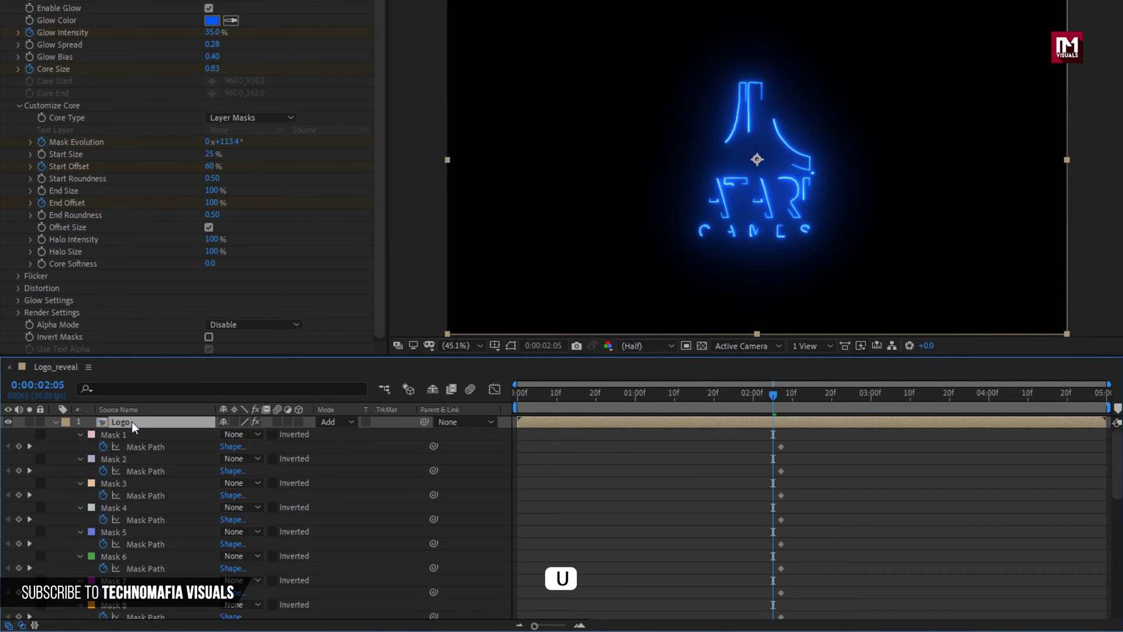
scroll(142, 499, down, 10)
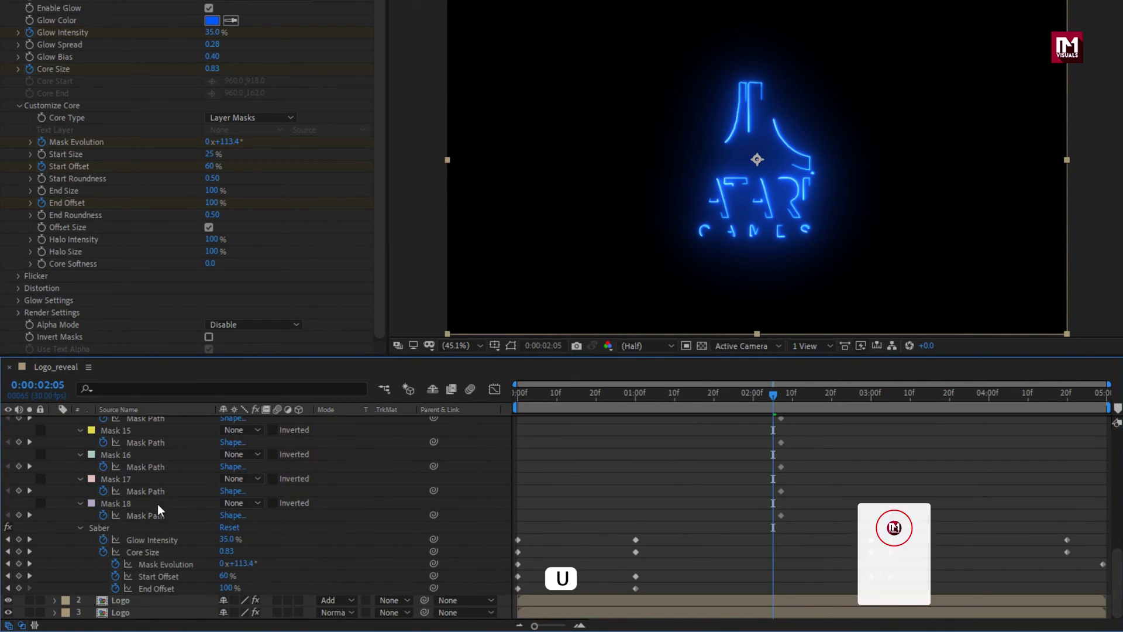
click(634, 401)
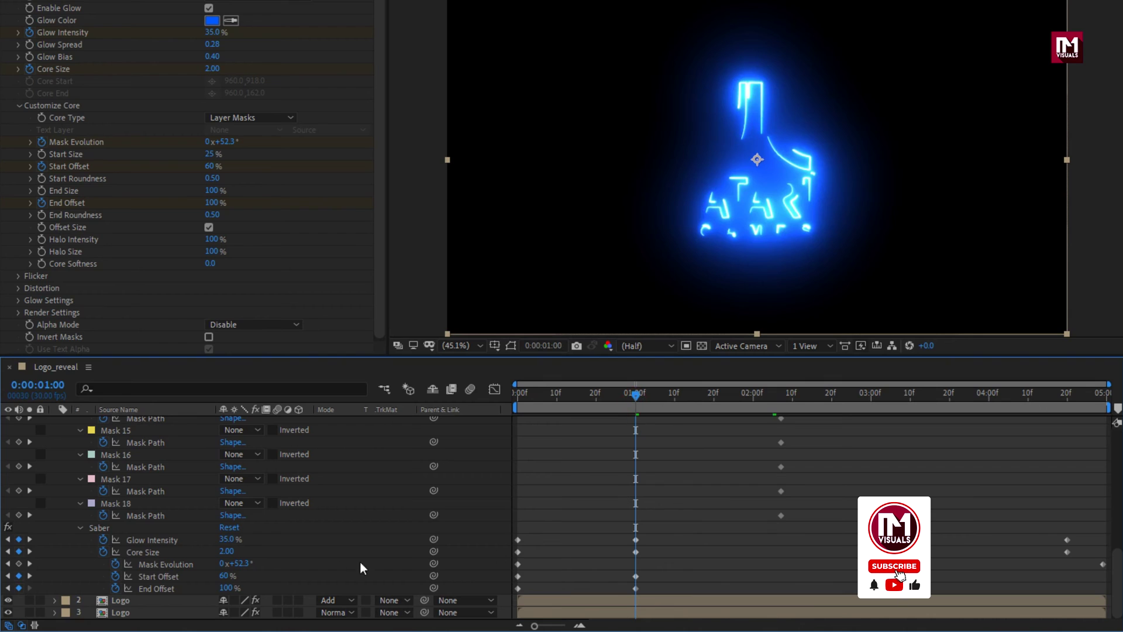
click(227, 539)
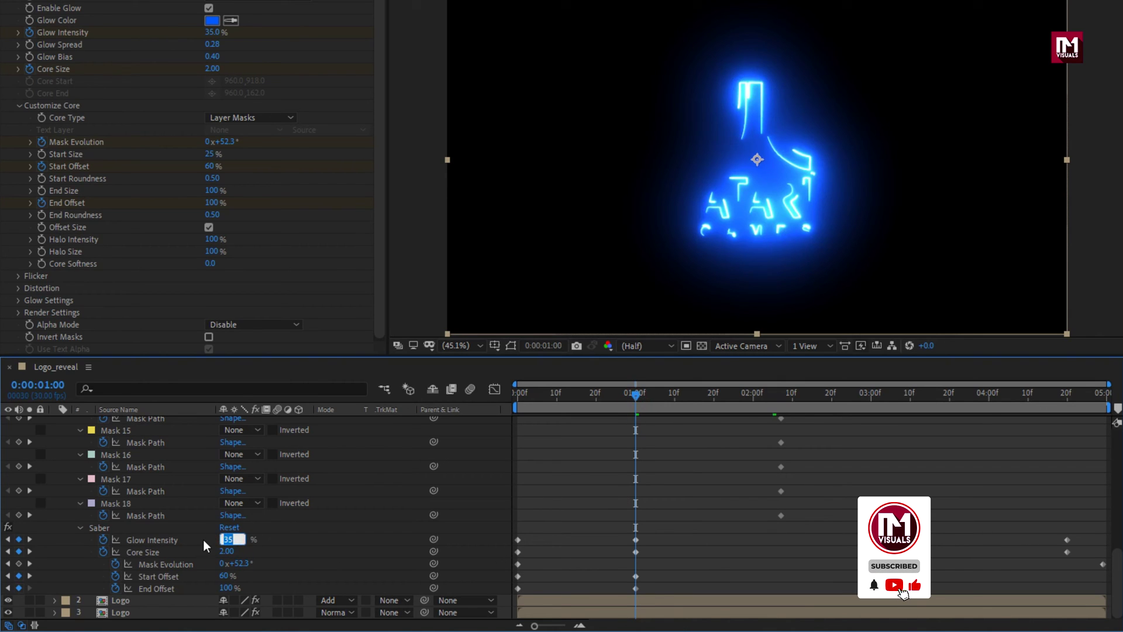
text(40)
click(202, 539)
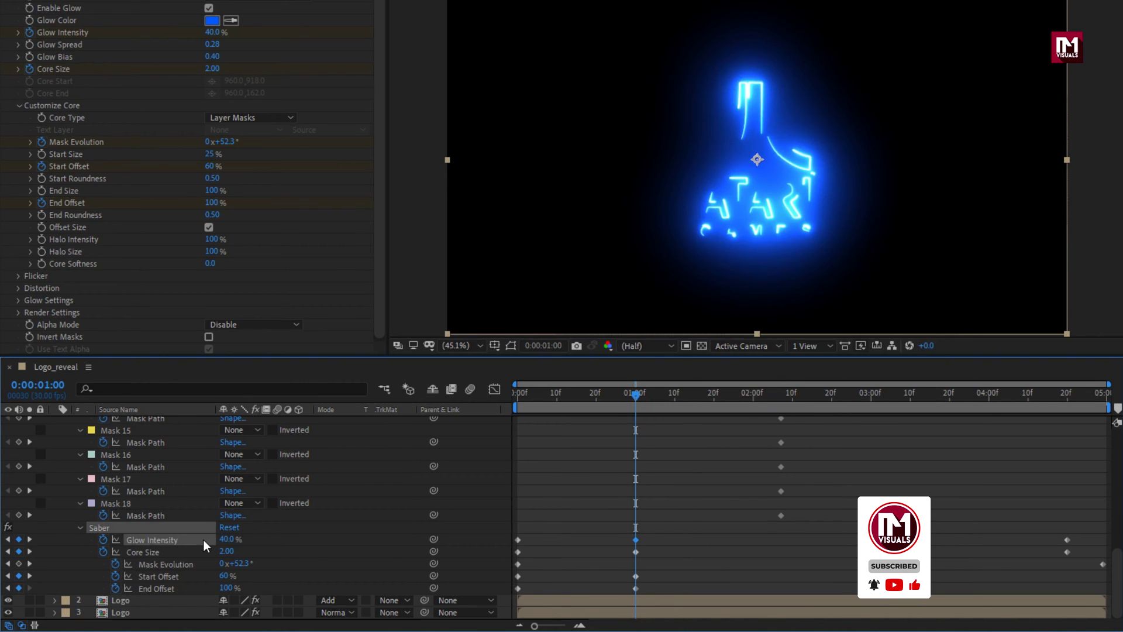
Step: Key Core Size at 1.00 at 3:05 and 1:00; shift the first Mask Evolution keyframe to 20f
drag(870, 399, 891, 405)
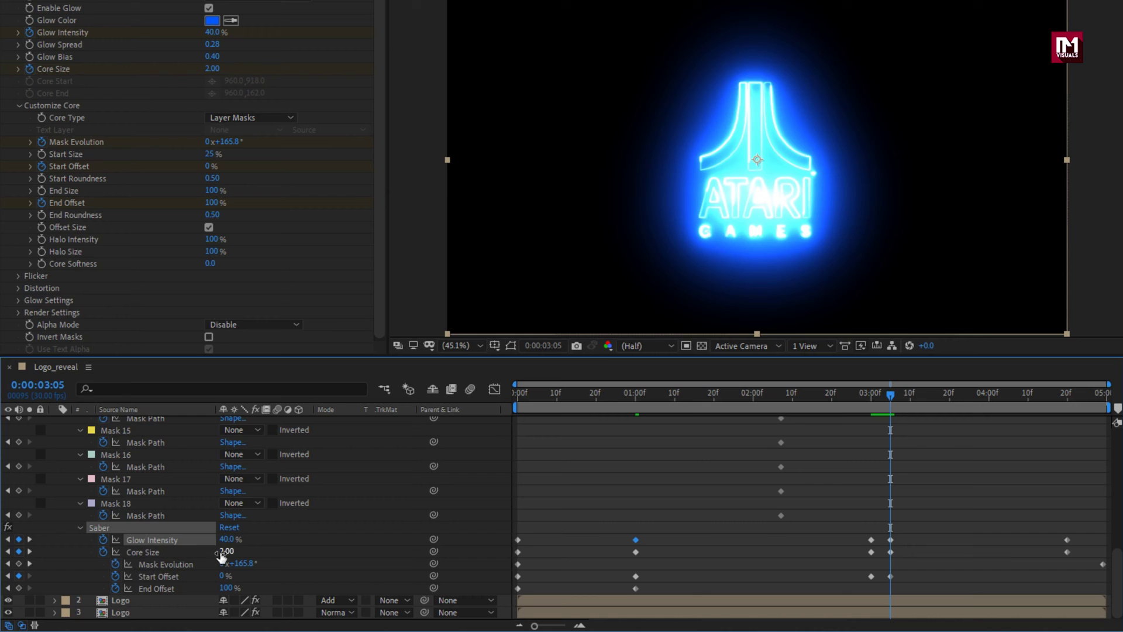
key(Return)
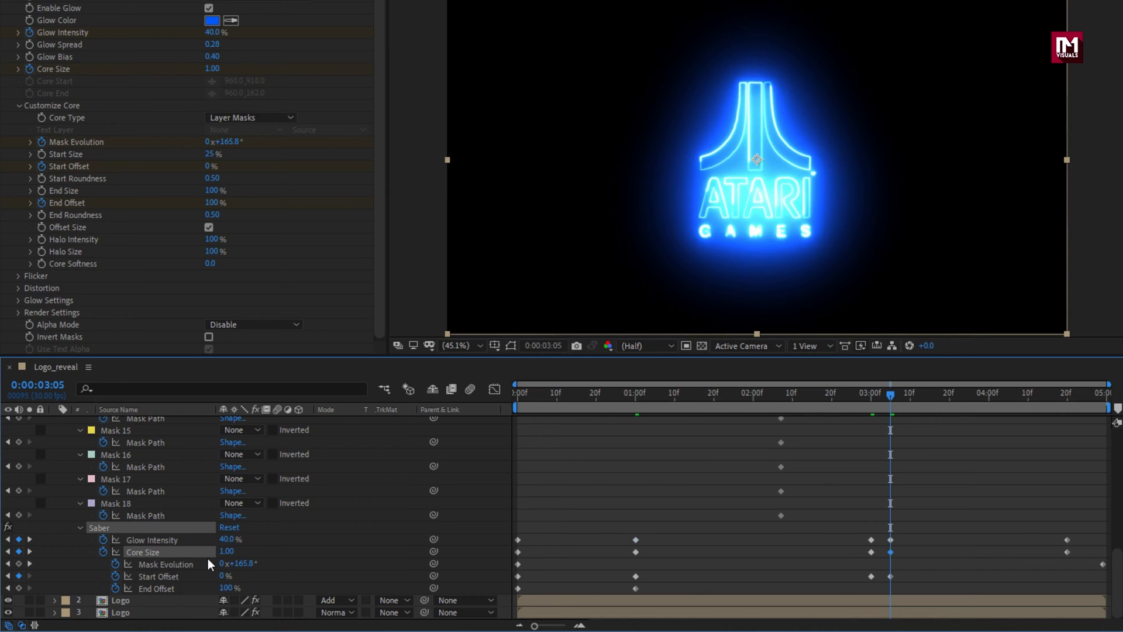
drag(585, 399, 636, 396)
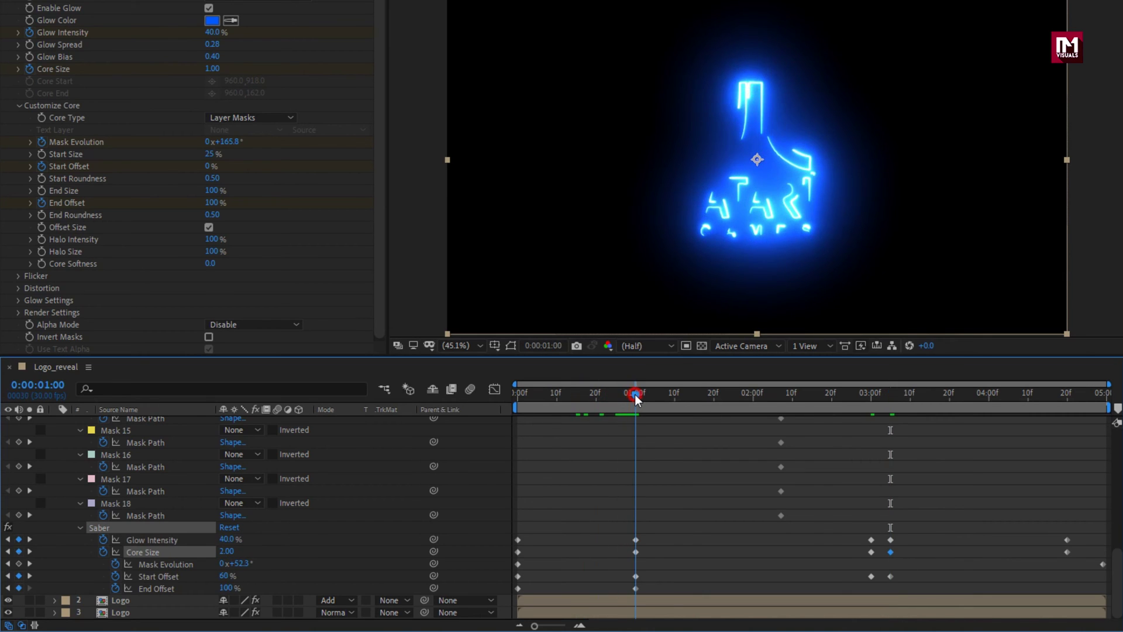
click(226, 551)
key(Return)
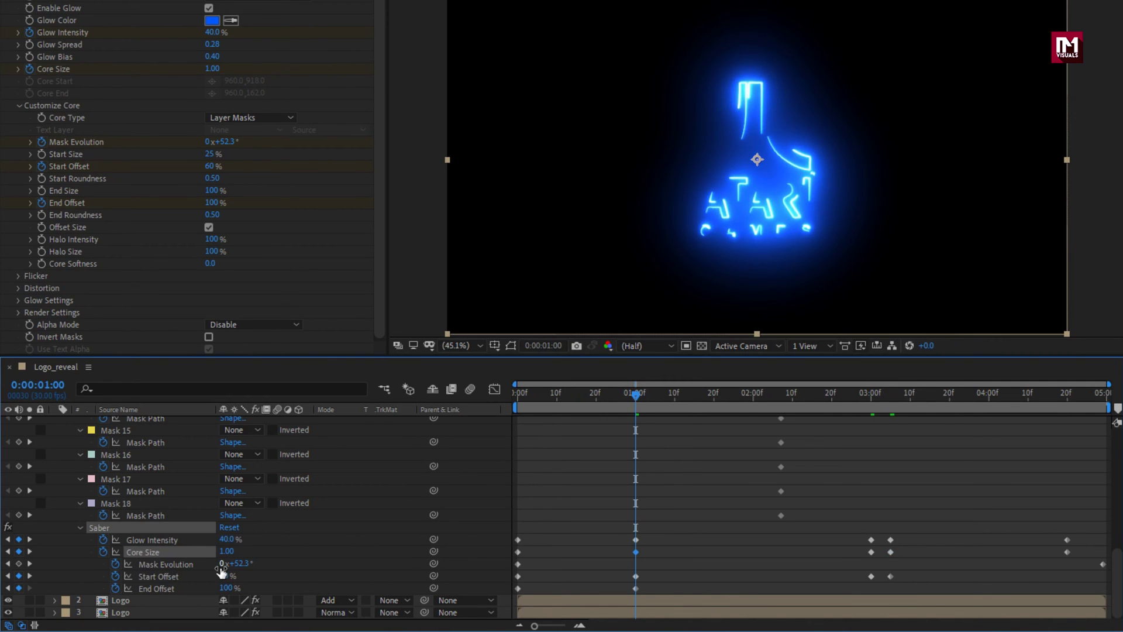
drag(518, 564, 596, 564)
Step: At frame 20, set Mask Evolution to 15 and raise it to about 89 degrees
click(596, 398)
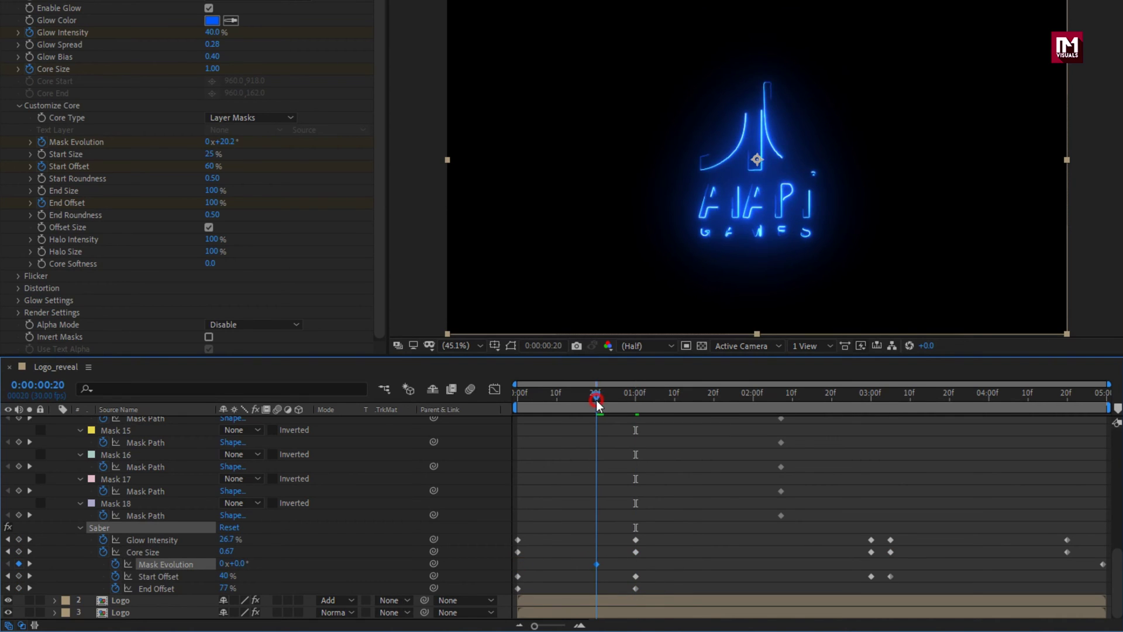
click(240, 564)
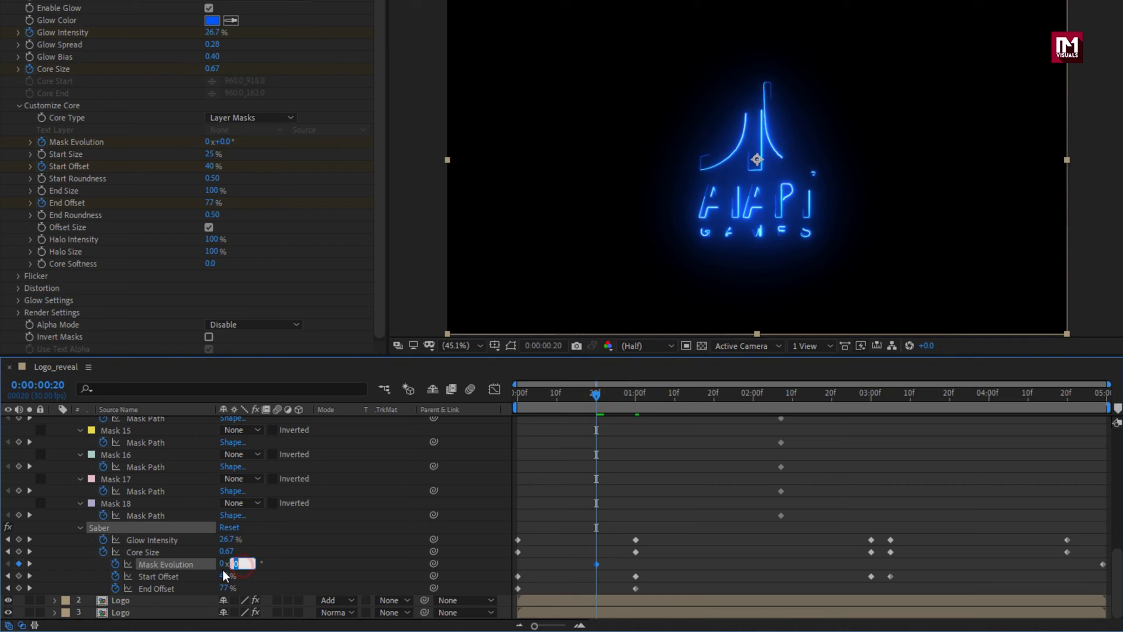
text(15)
drag(238, 570, 344, 550)
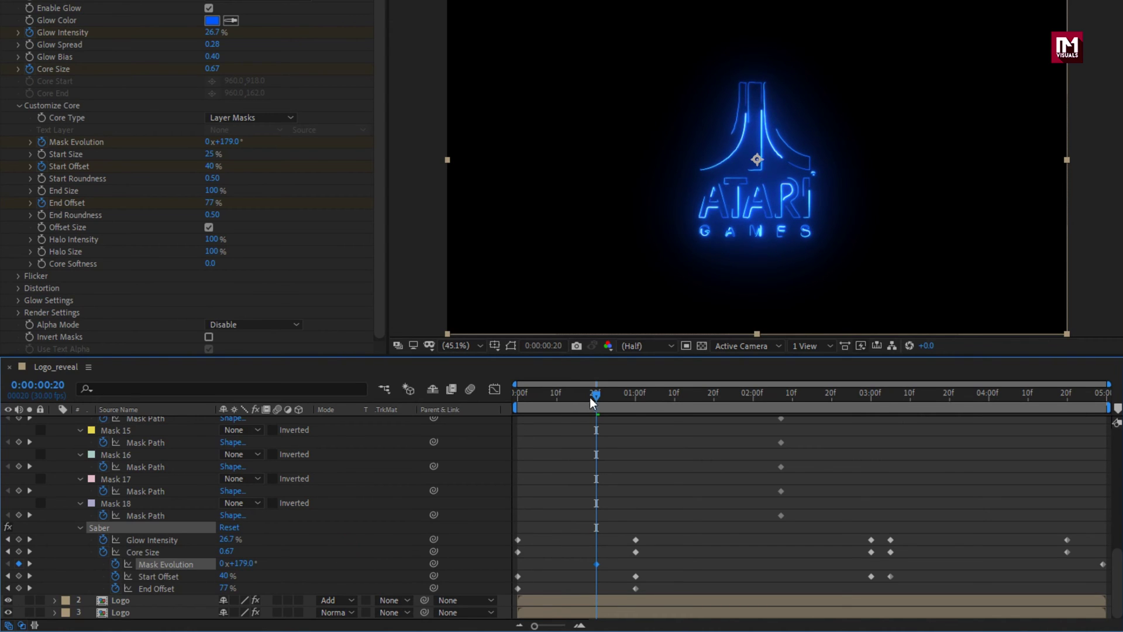
drag(590, 398, 503, 395)
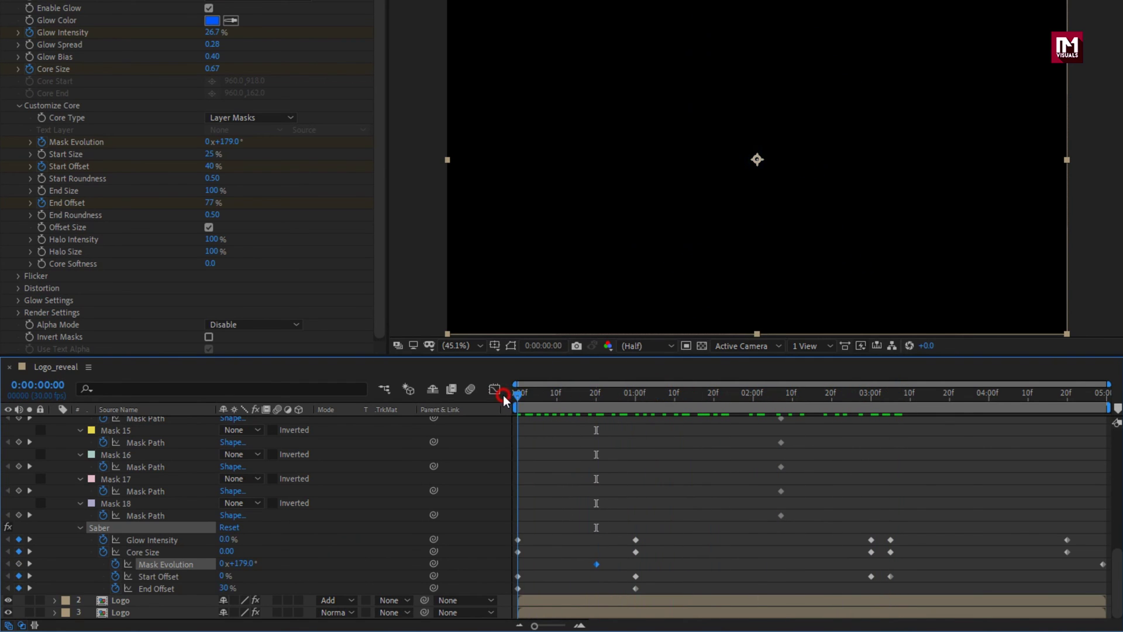
Step: Set End Offset to 0% at frame 0 and preview the start of the reveal
click(226, 588)
text(0)
key(Return)
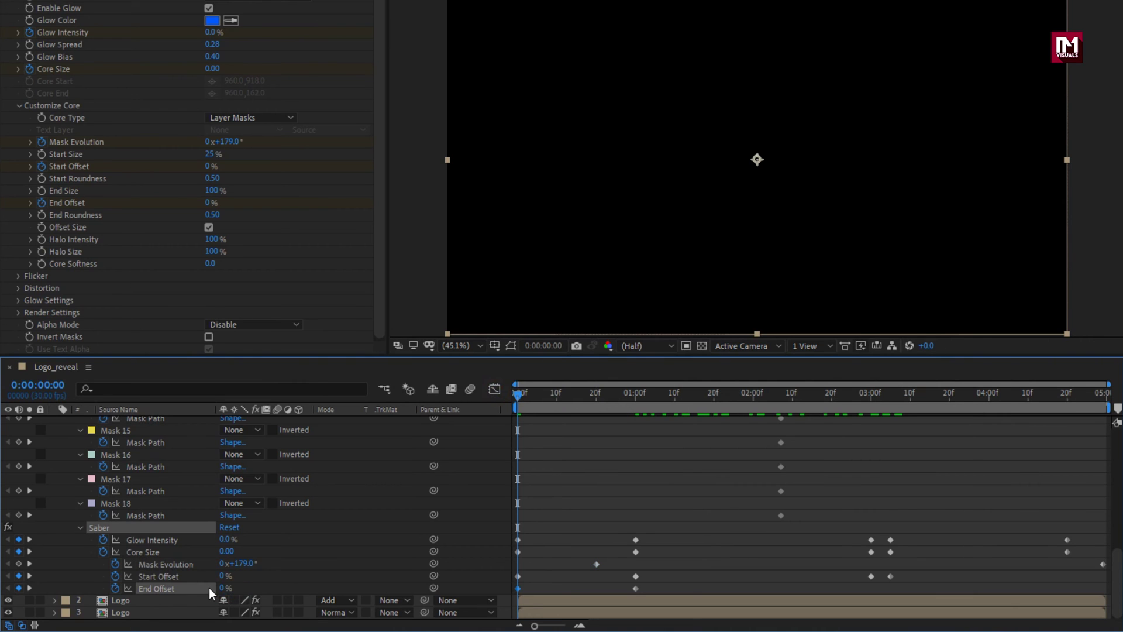
drag(608, 397, 1075, 388)
scroll(721, 486, up, 2)
scroll(721, 486, up, 8)
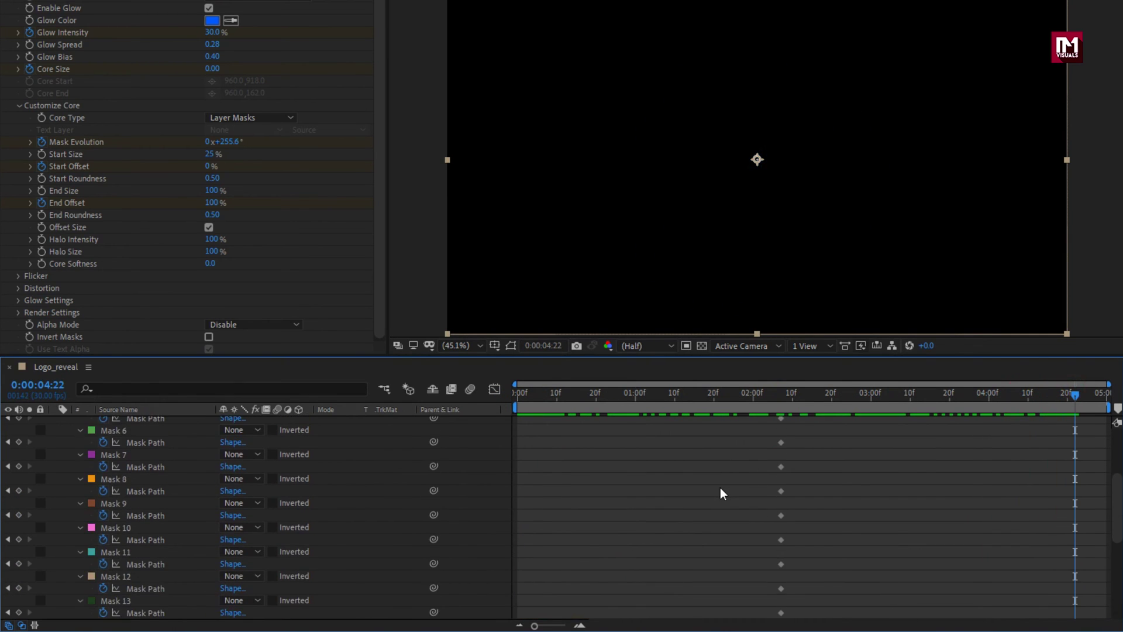
Step: Collapse the Logo layer and Saber effect, then apply CC Radial Fast Blur found via 'cc rad'
click(57, 422)
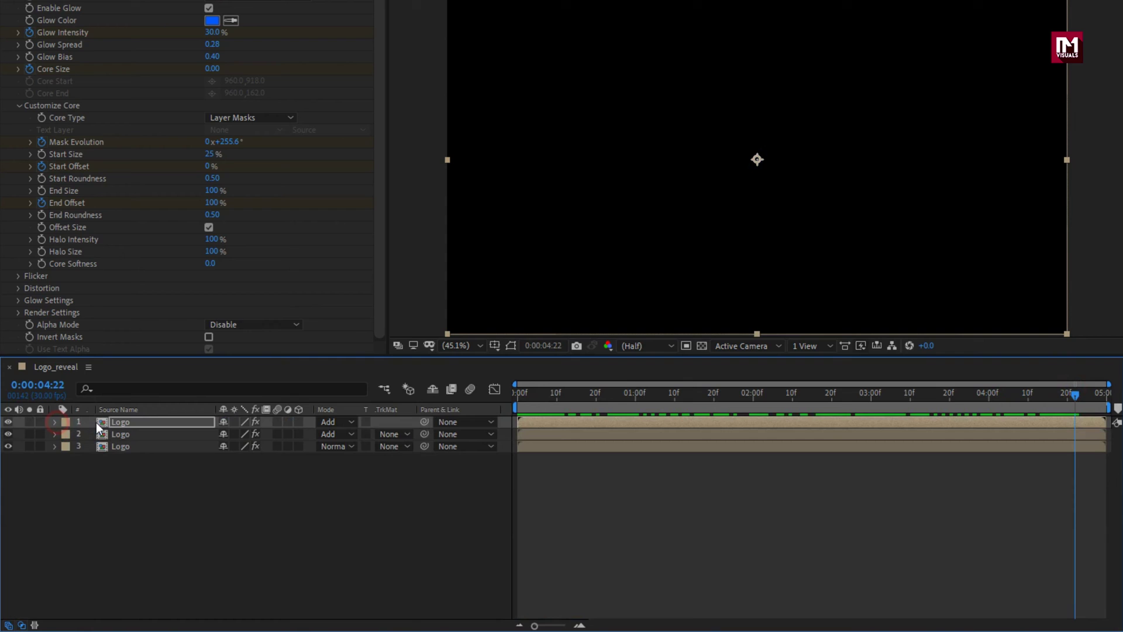
click(110, 422)
click(8, 23)
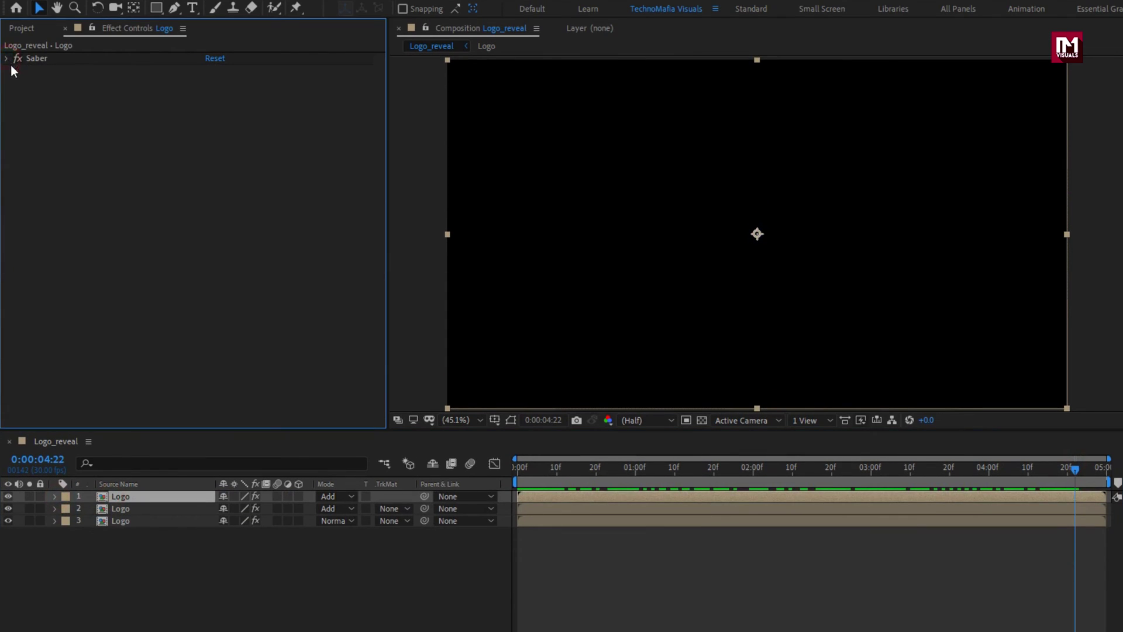
click(955, 30)
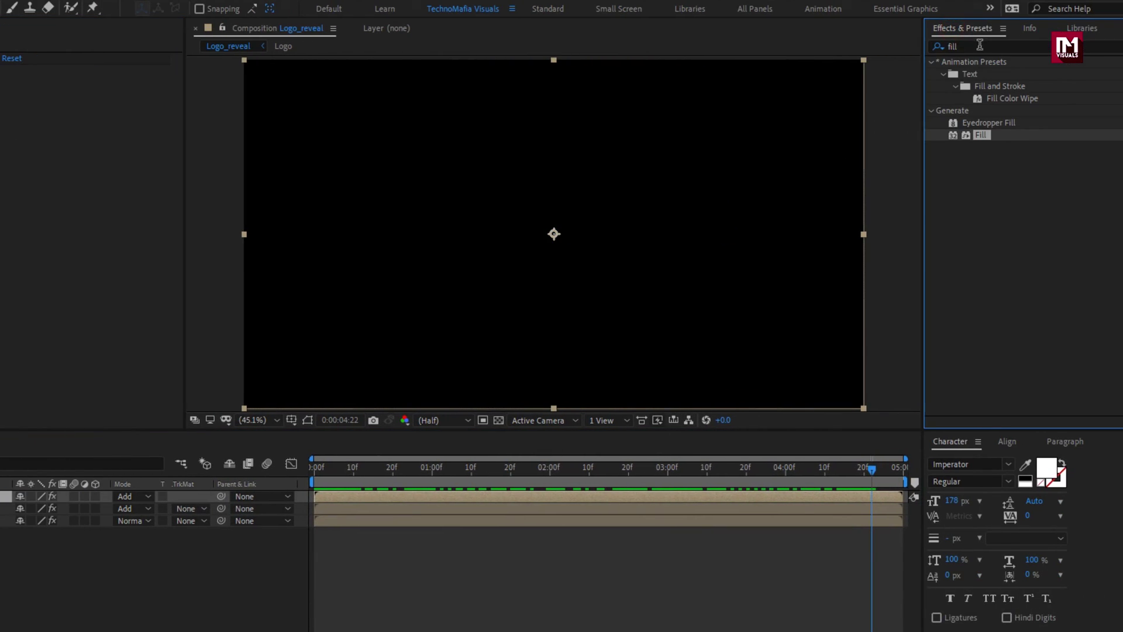
click(927, 51)
text(cc rad)
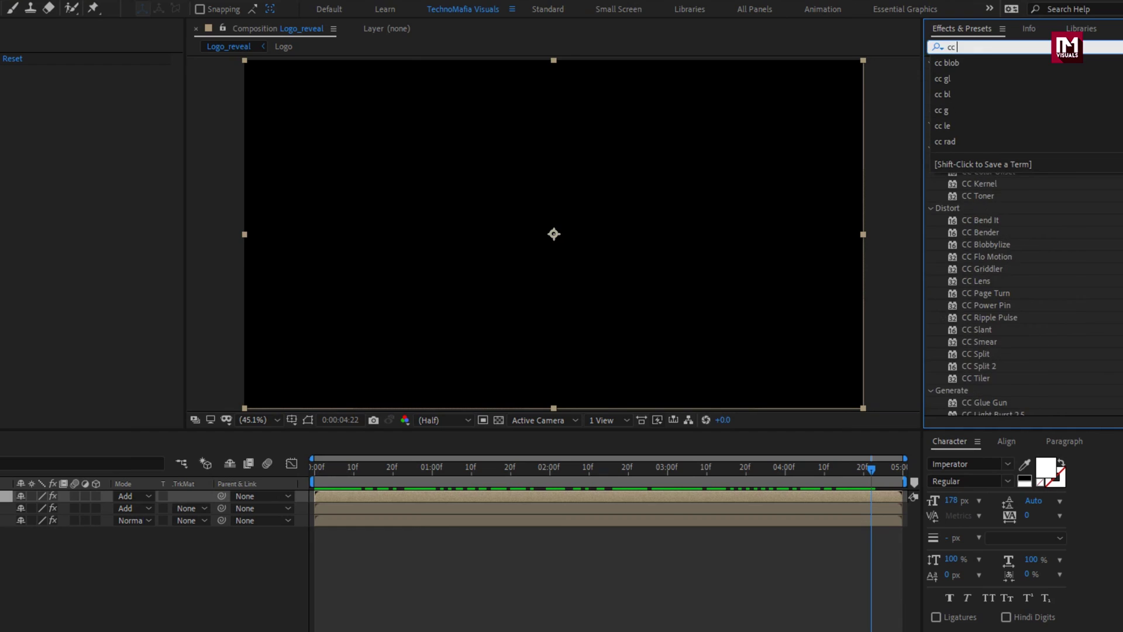
double_click(986, 85)
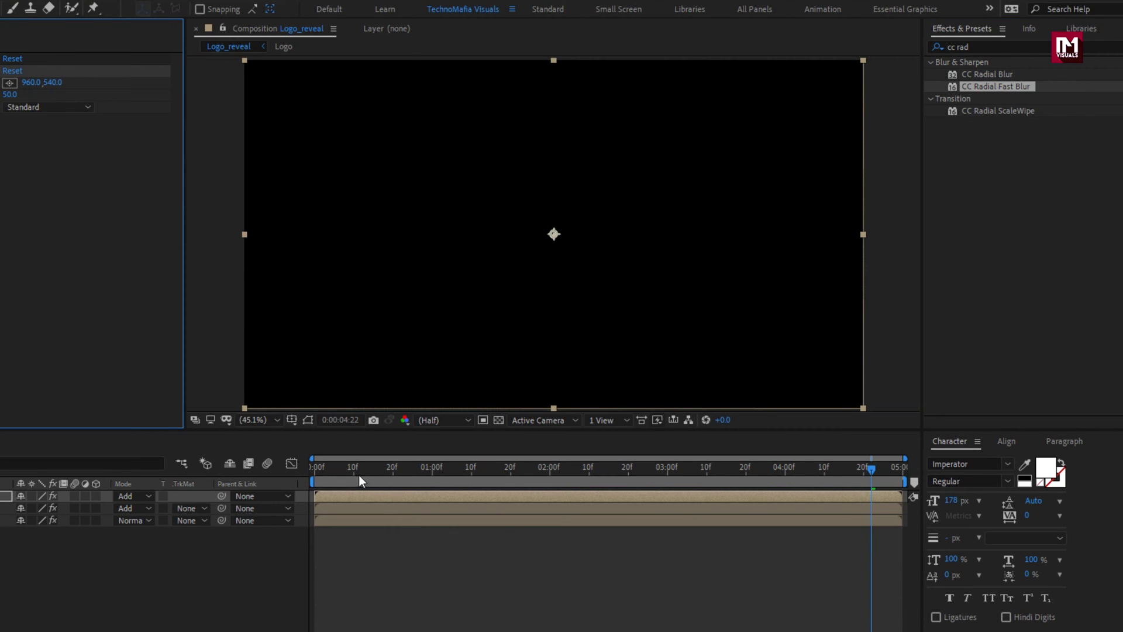
drag(359, 475, 432, 473)
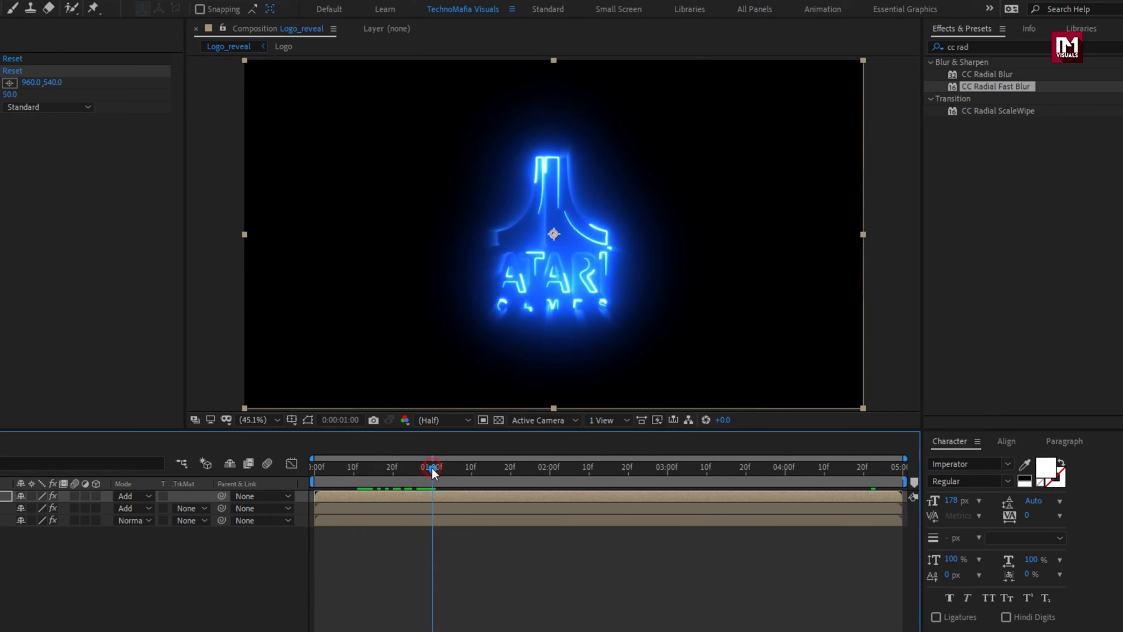
click(10, 83)
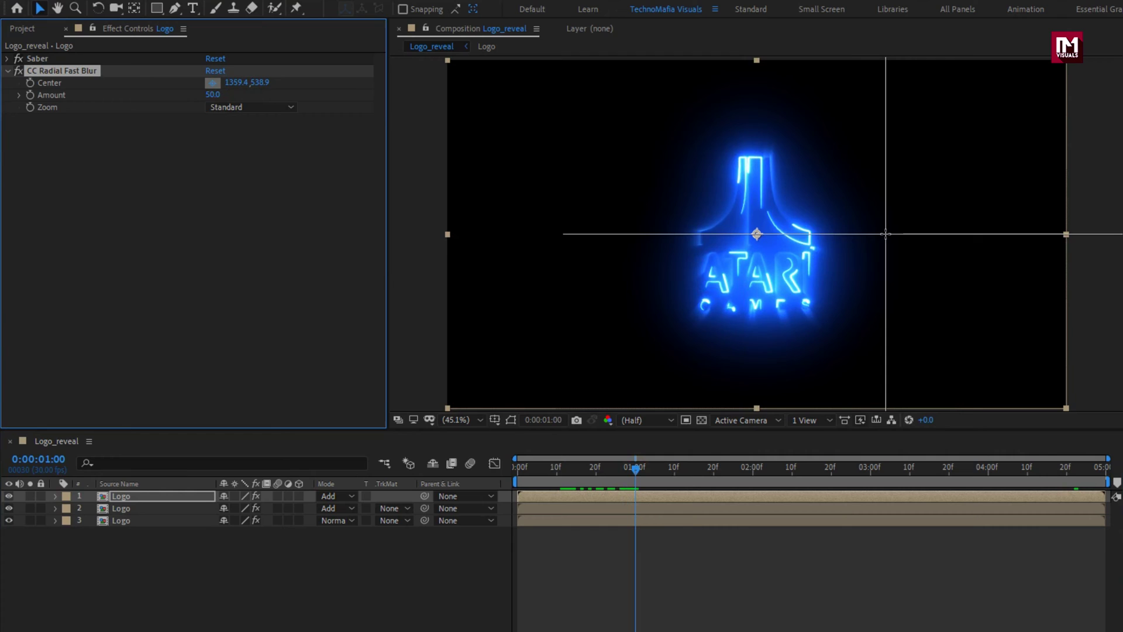
Step: Place the blur Center right of the logo, keyframe it, and move it left at 2:15
click(909, 234)
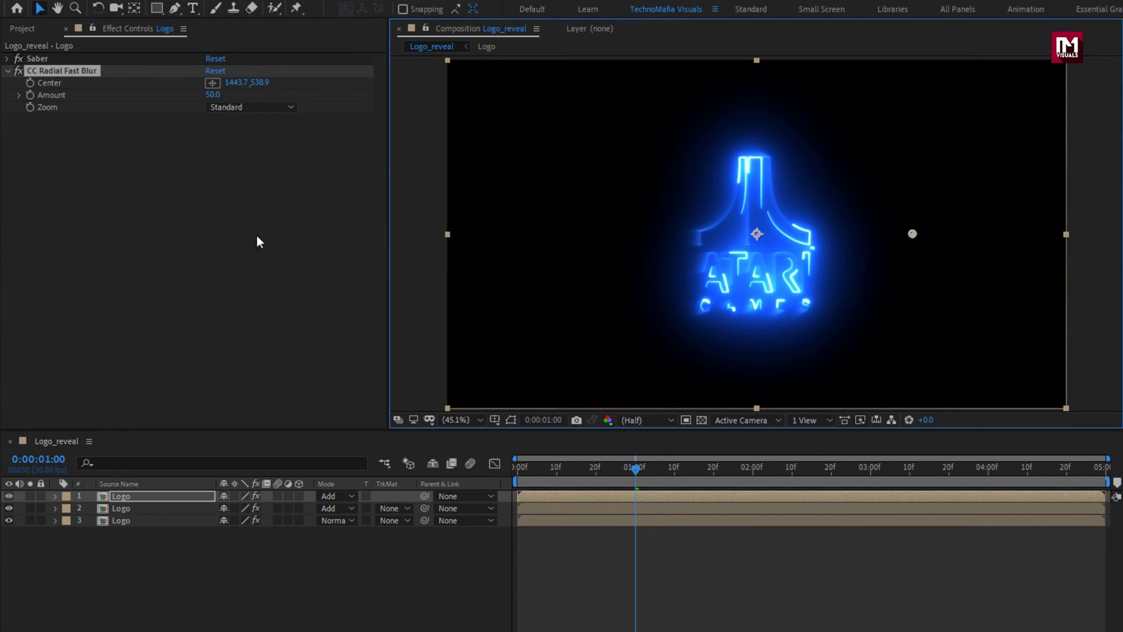
click(31, 83)
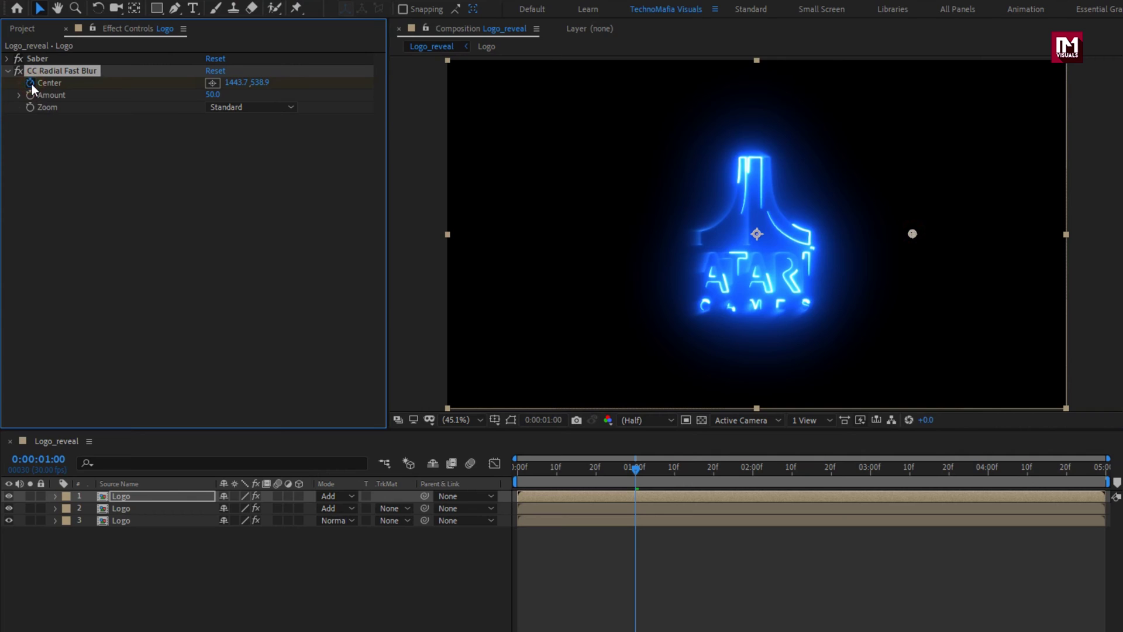
drag(765, 470, 813, 471)
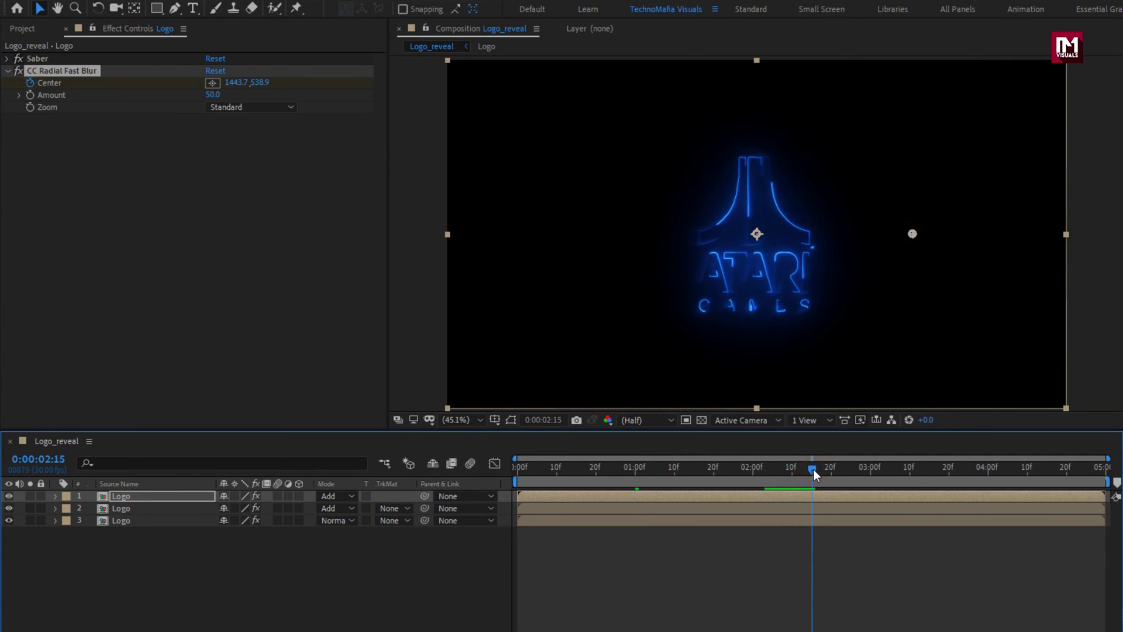
click(225, 84)
drag(225, 84, 178, 85)
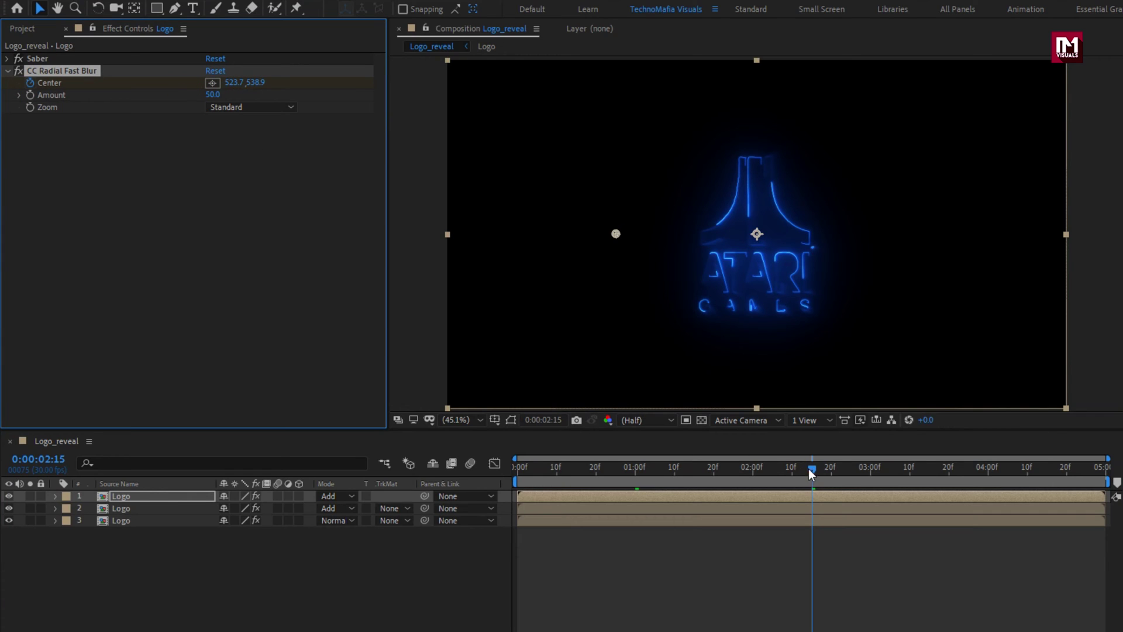
Step: Key the Center right of the logo at 3:00, then left at 4:29, and preview
drag(831, 471, 870, 470)
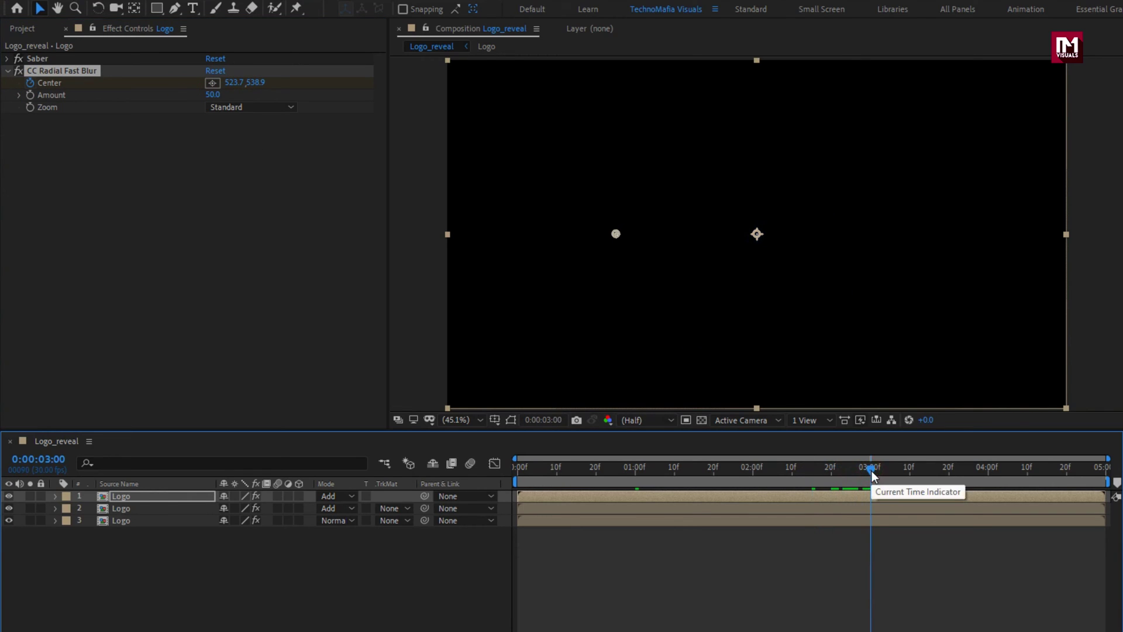
drag(233, 82, 866, 85)
drag(883, 85, 914, 85)
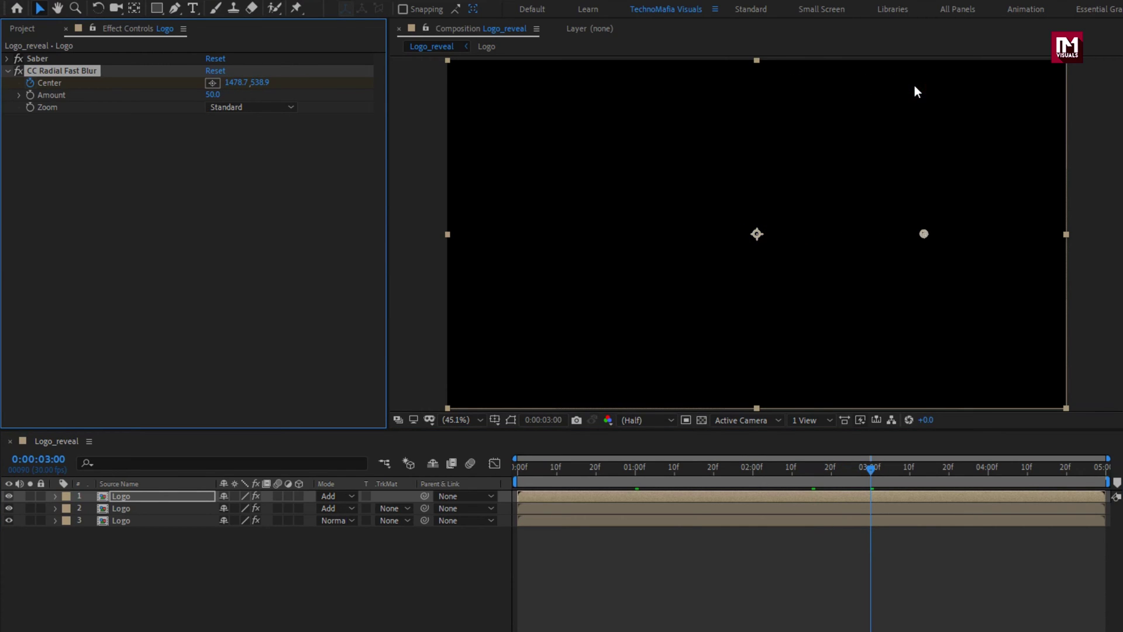
drag(958, 479, 1107, 471)
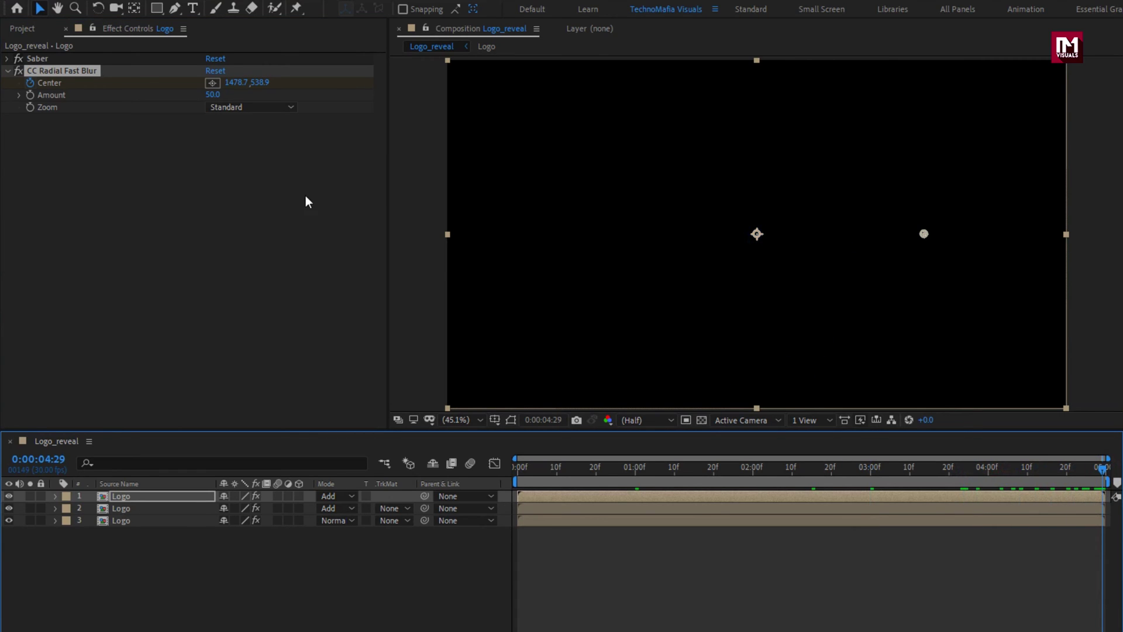
drag(237, 83, 1, 87)
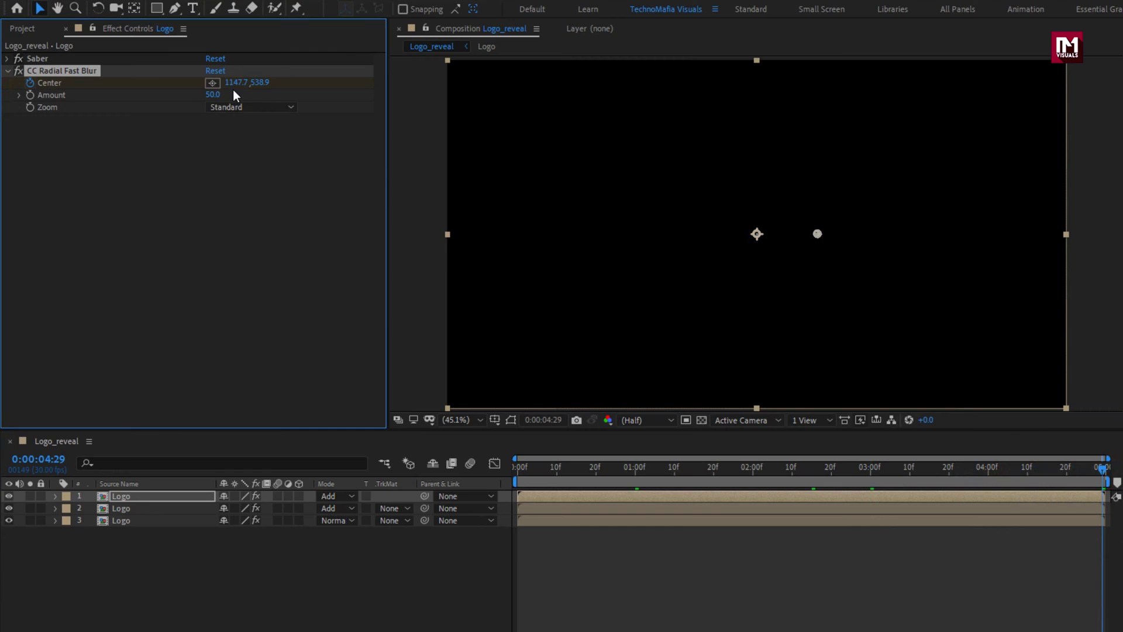
drag(236, 82, 35, 82)
drag(515, 471, 964, 465)
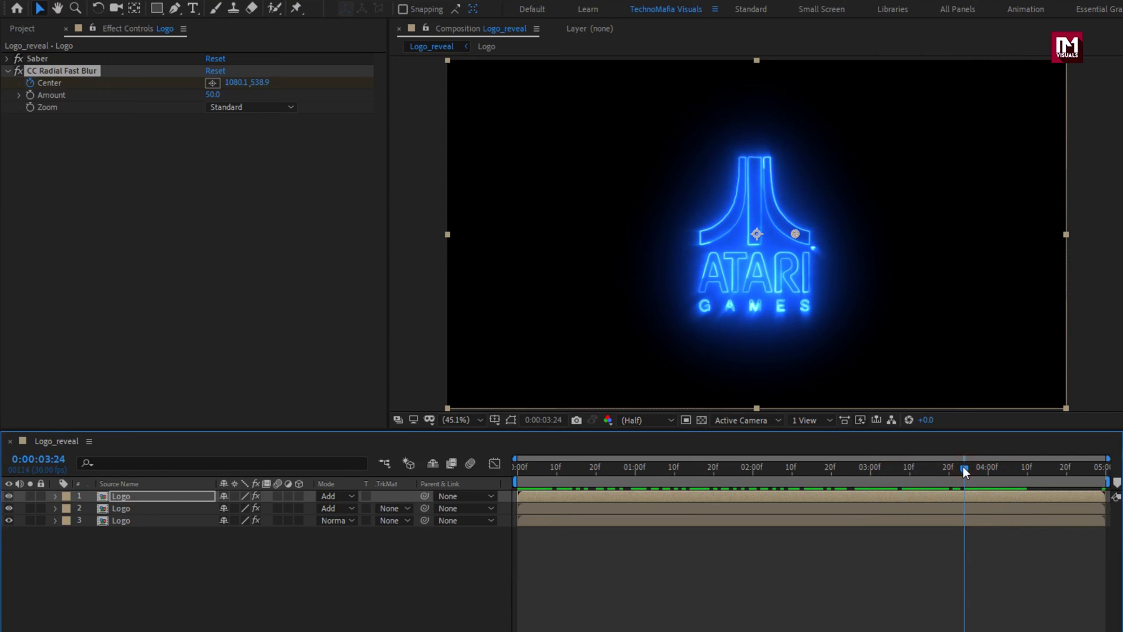
Step: Keyframe the CC Radial Fast Blur Amount at 100 at the 3-second mark
click(872, 471)
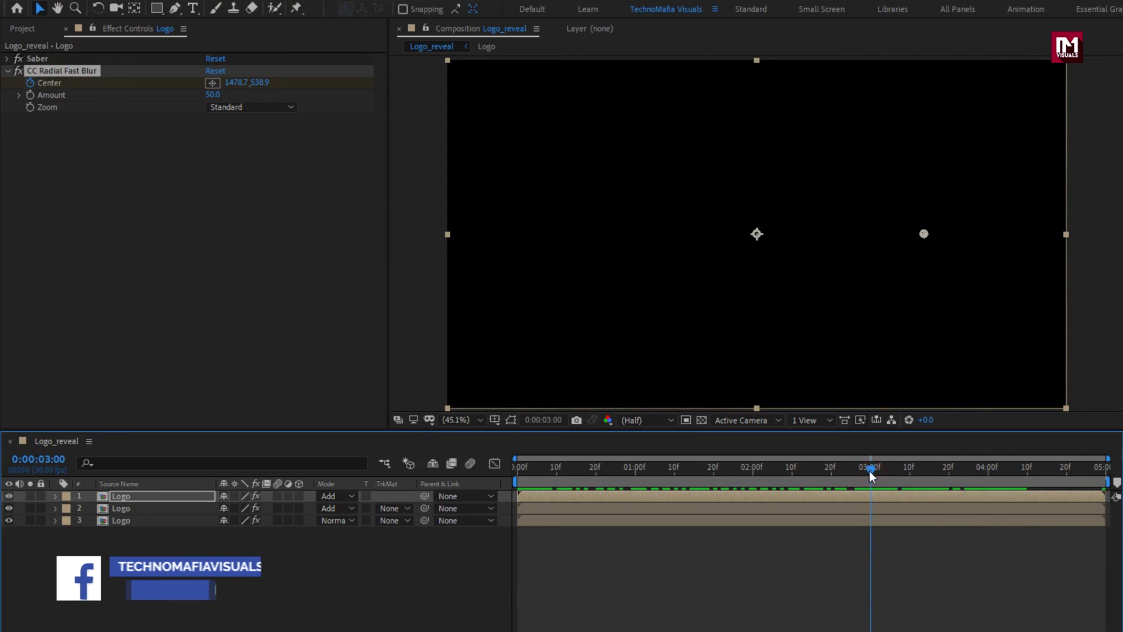
click(30, 95)
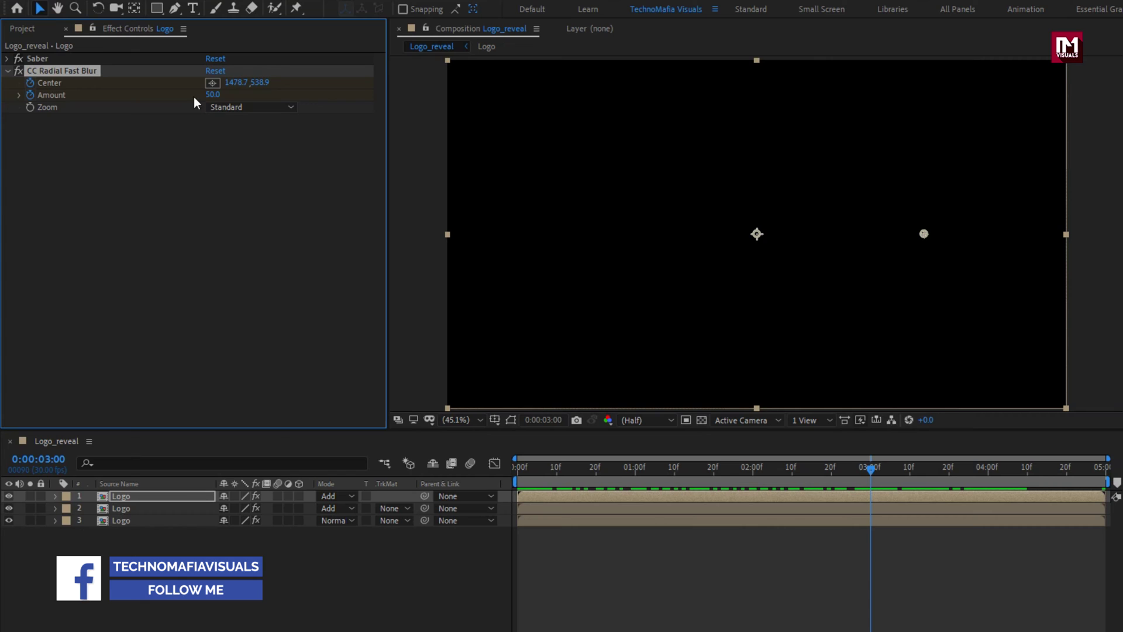
click(213, 94)
text(100)
key(Return)
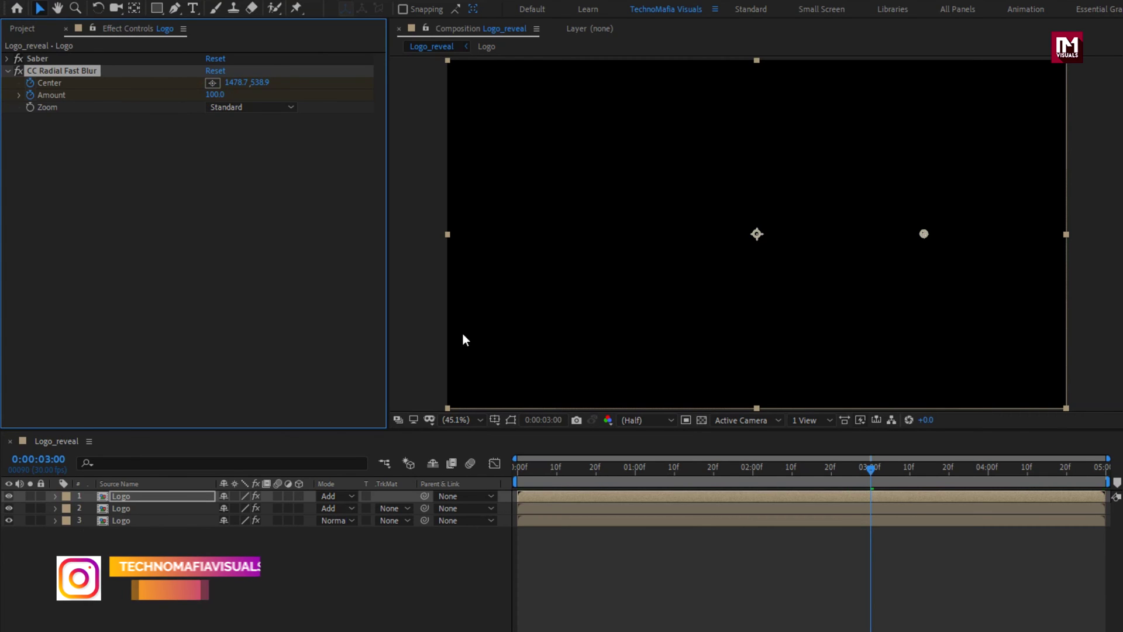
Step: At frame 15, set the blur Amount to 80 and scrub to preview
click(580, 467)
drag(580, 469, 577, 469)
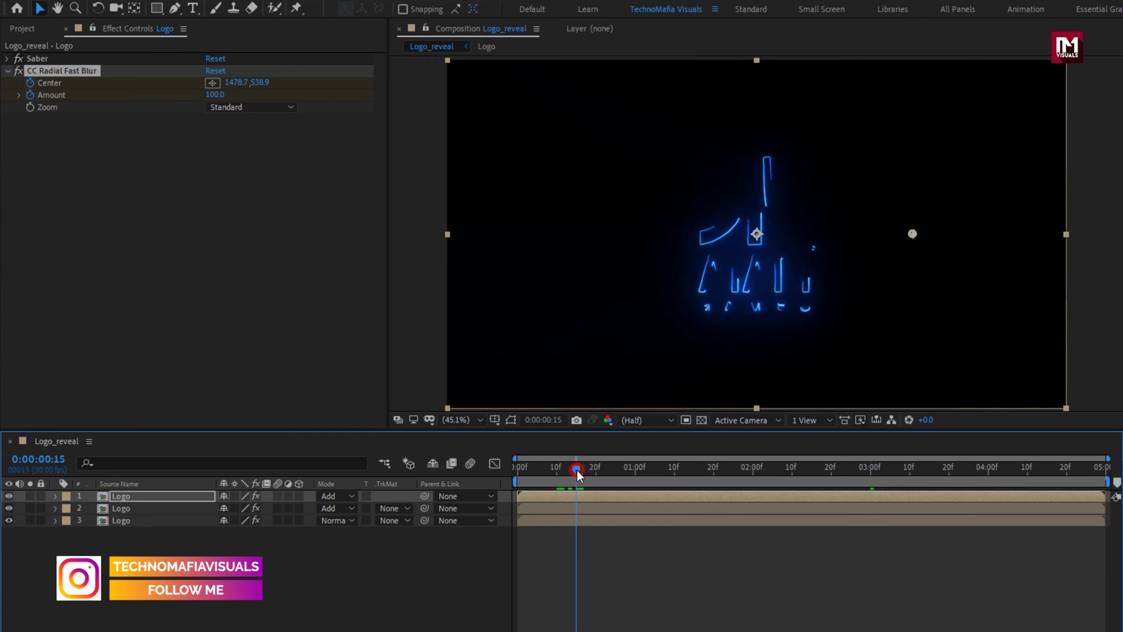
click(216, 95)
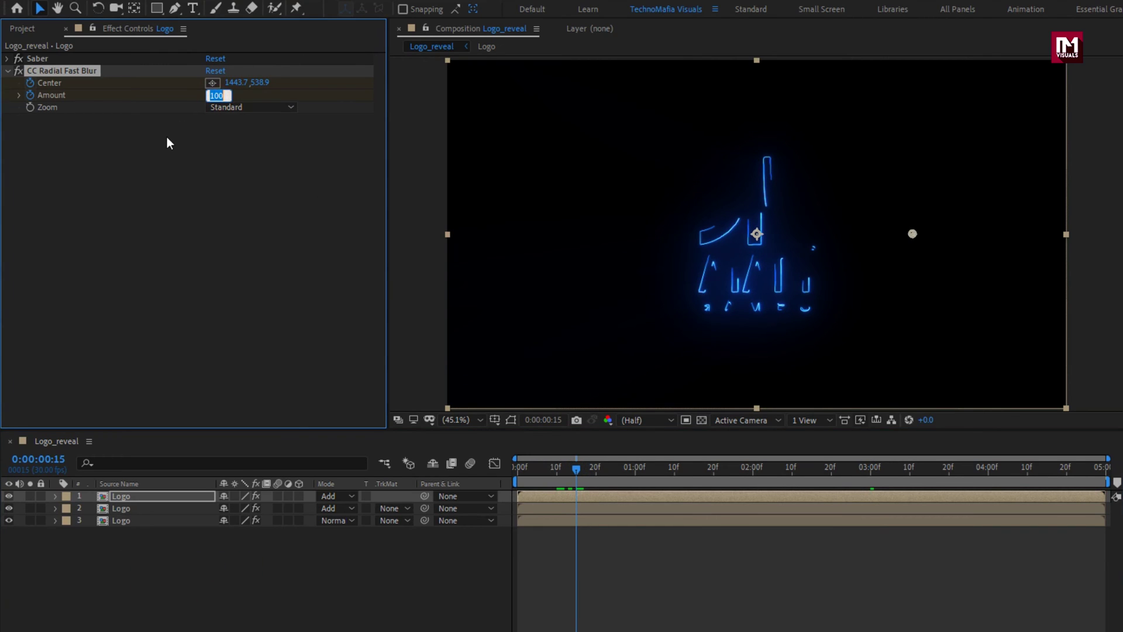
text(80)
key(Return)
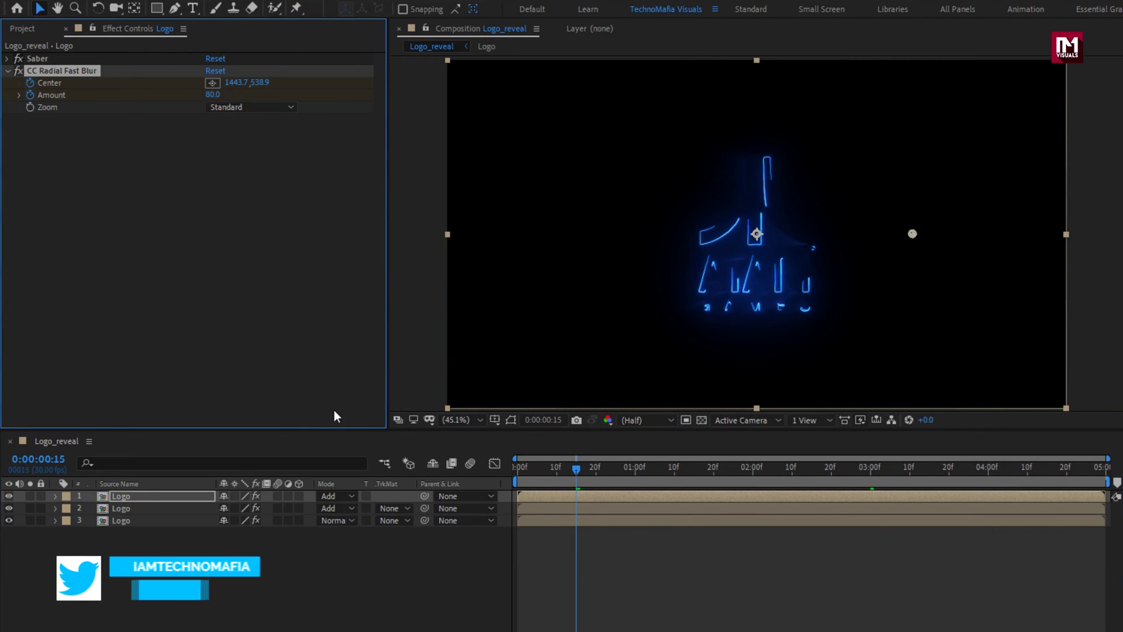
drag(576, 469, 503, 493)
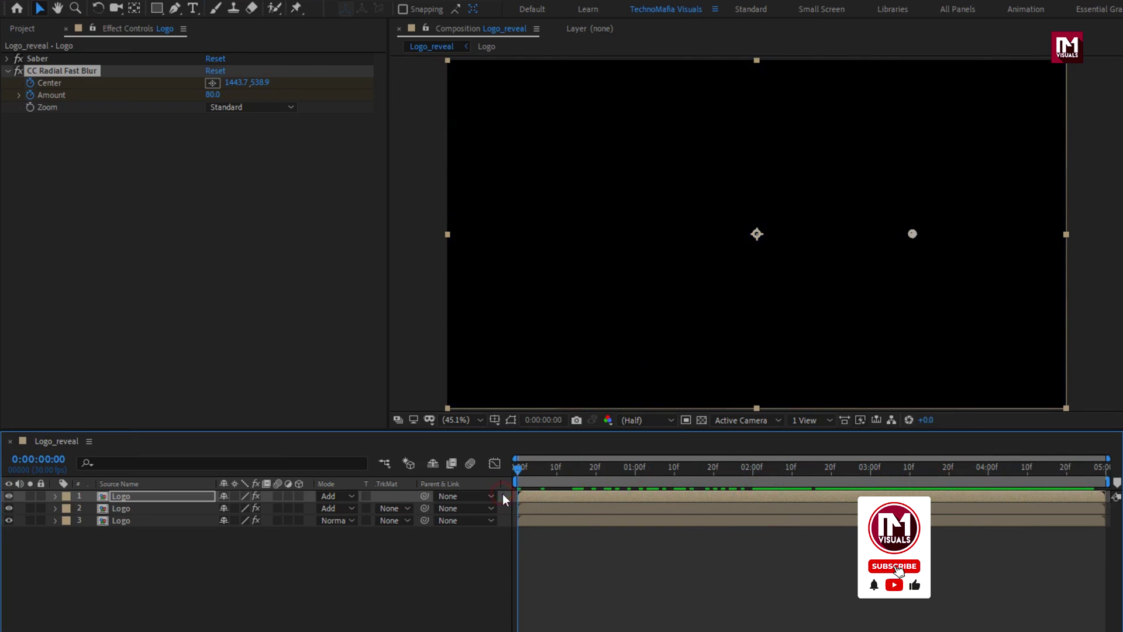
Step: Deselect the Logo layer and add a new adjustment layer to the composition
click(168, 595)
right_click(204, 541)
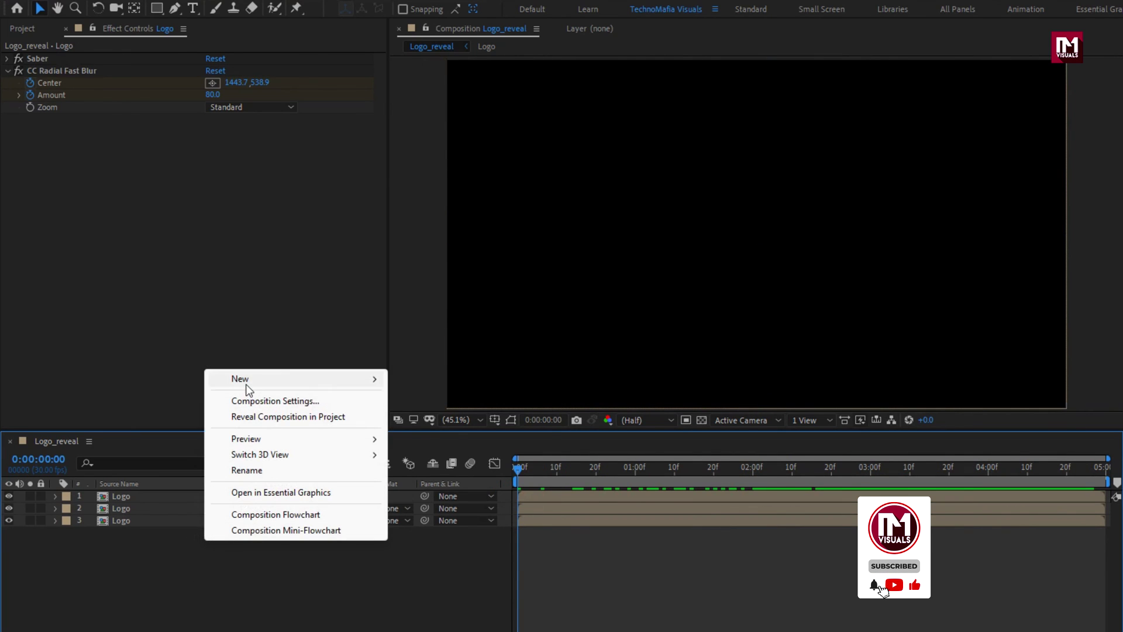
mouse_move(342, 382)
click(456, 495)
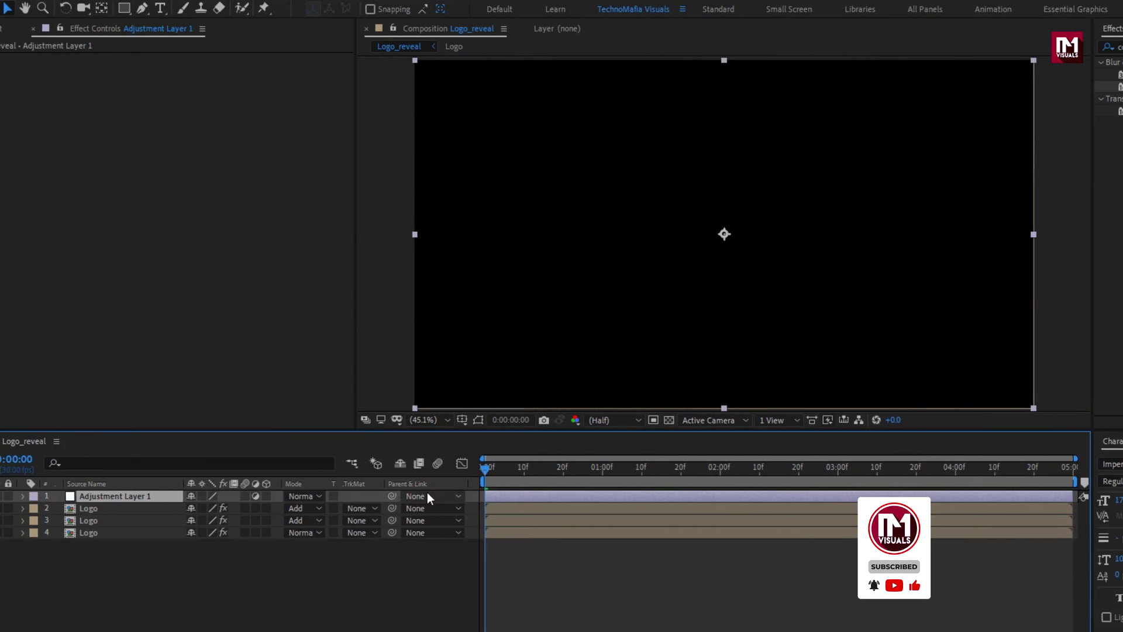
Step: Apply Unsharp Mask to the adjustment layer with Amount 80 and Radius 3
click(930, 47)
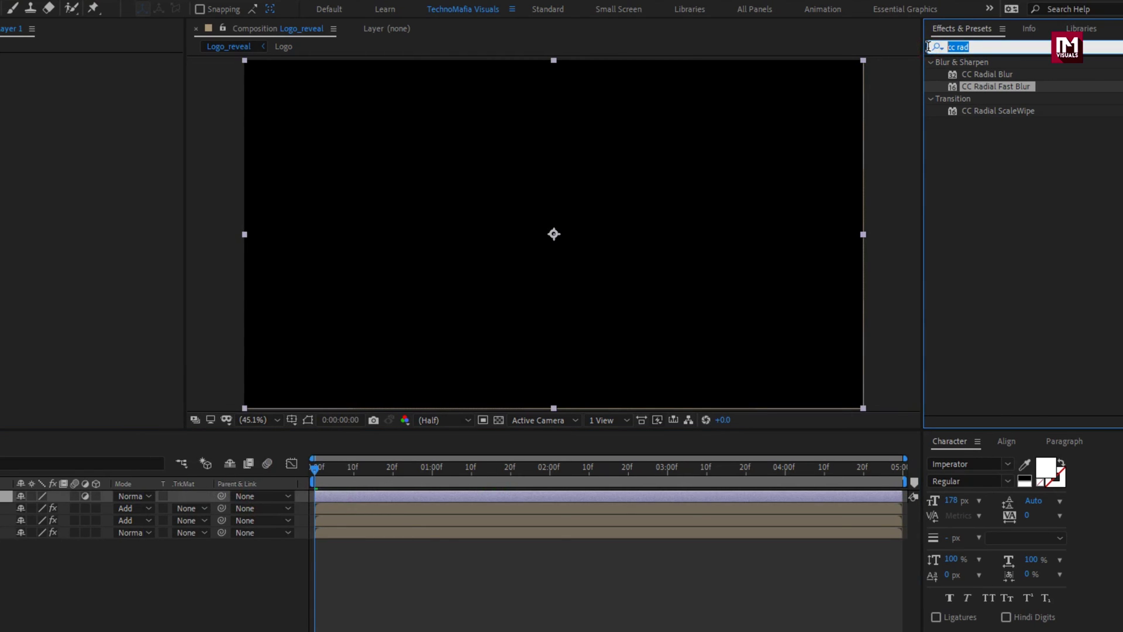
text(unsha)
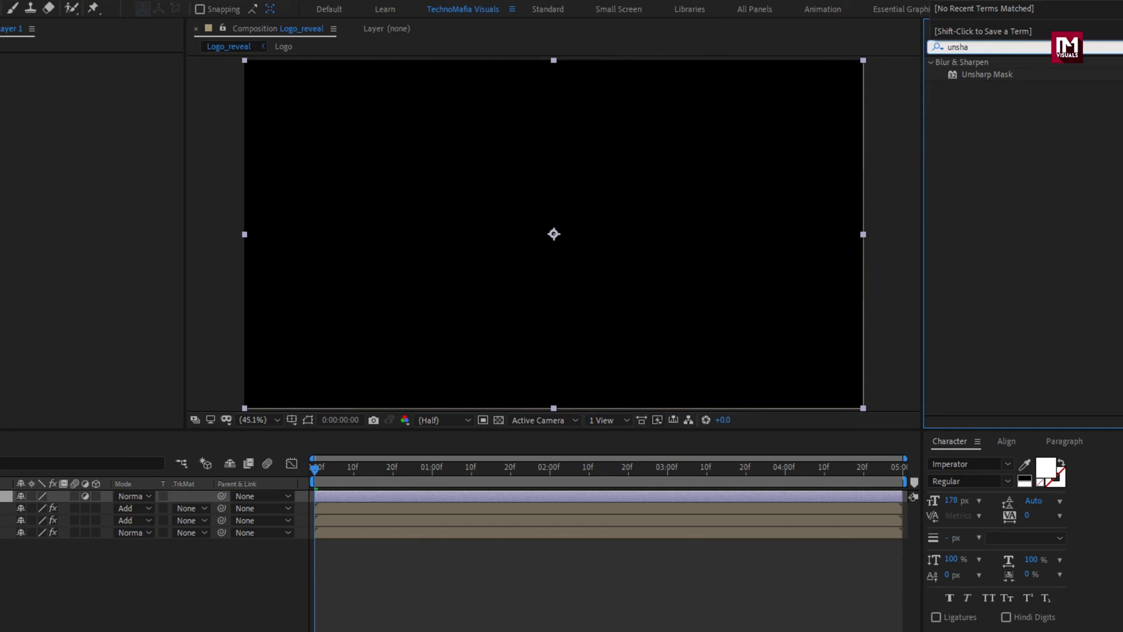
double_click(998, 76)
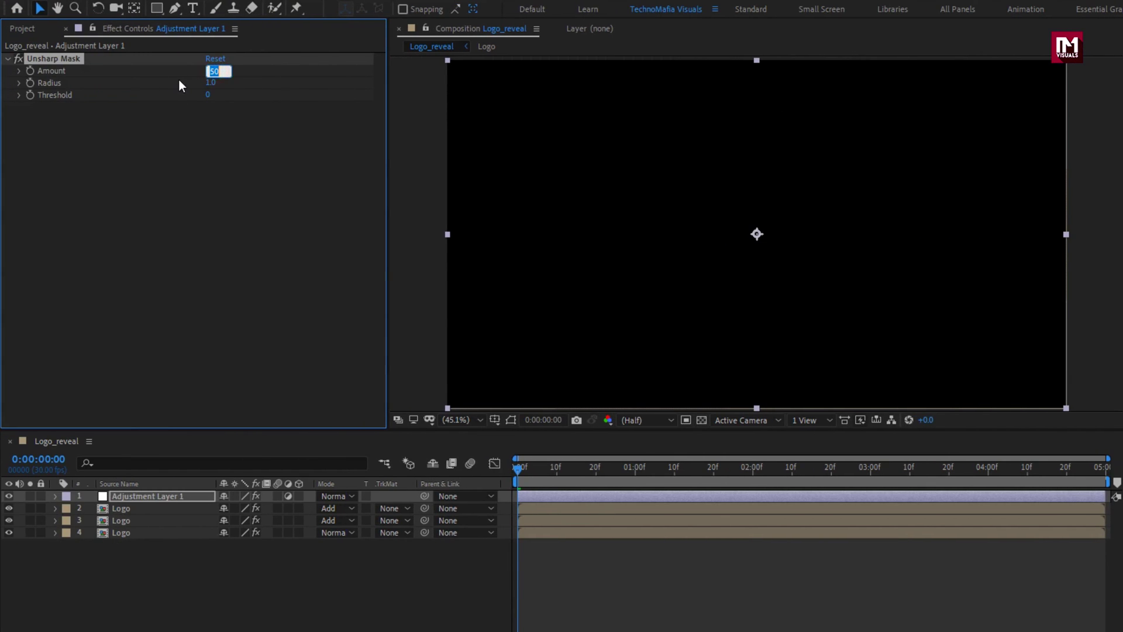
text(80)
key(Return)
text(3)
key(Return)
Step: Add a second adjustment layer and apply Camera Lens Blur to it
right_click(194, 551)
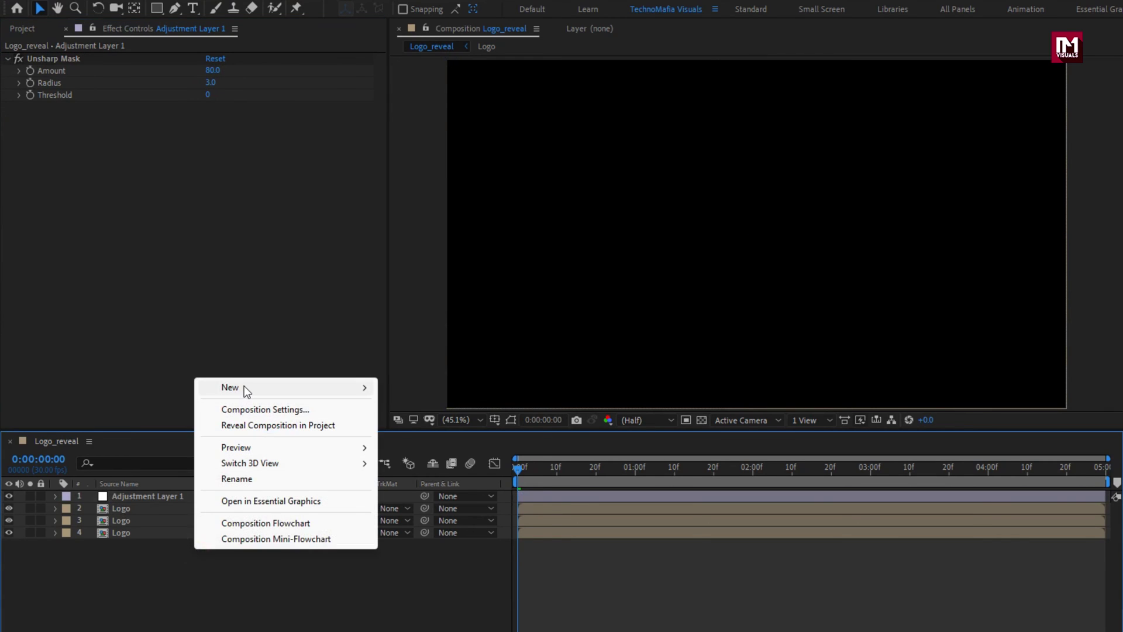
mouse_move(286, 388)
click(440, 504)
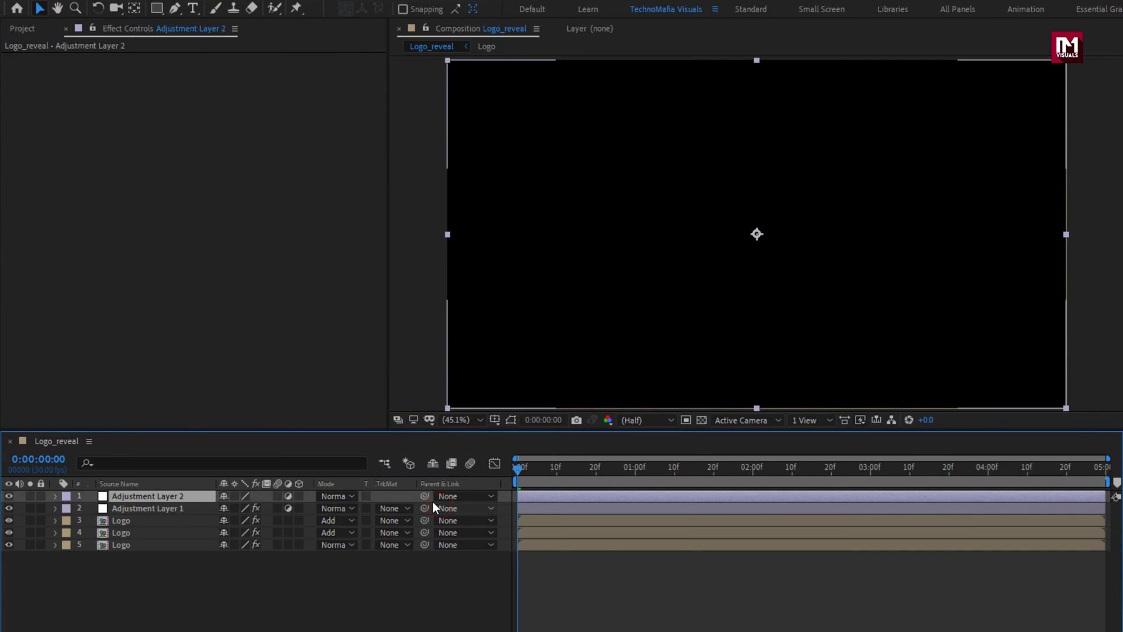
click(978, 47)
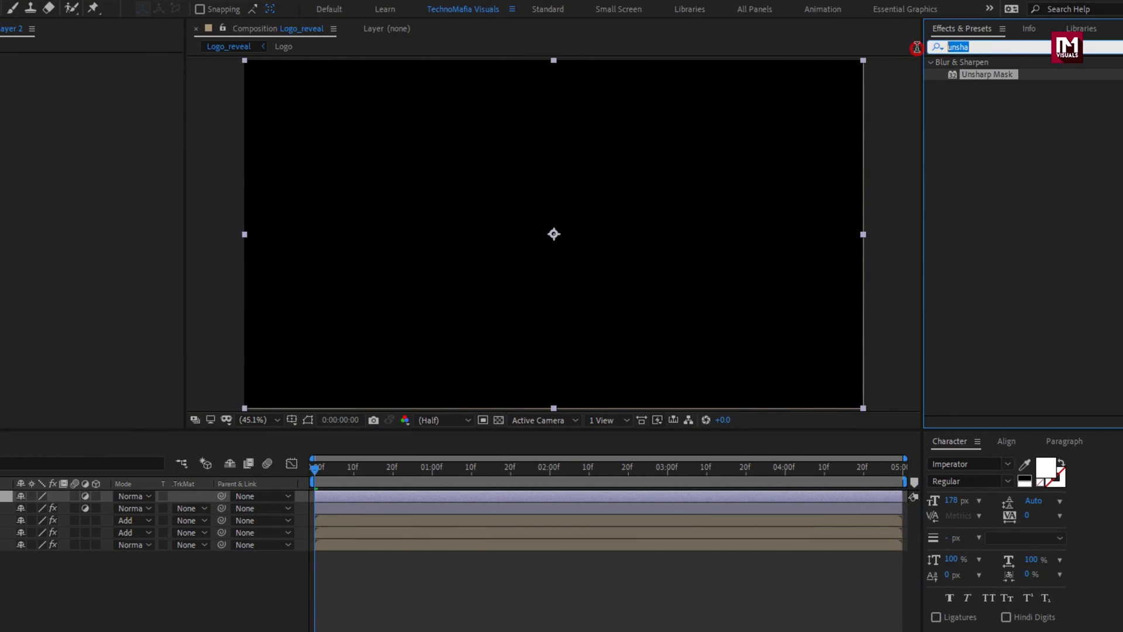
text(camer)
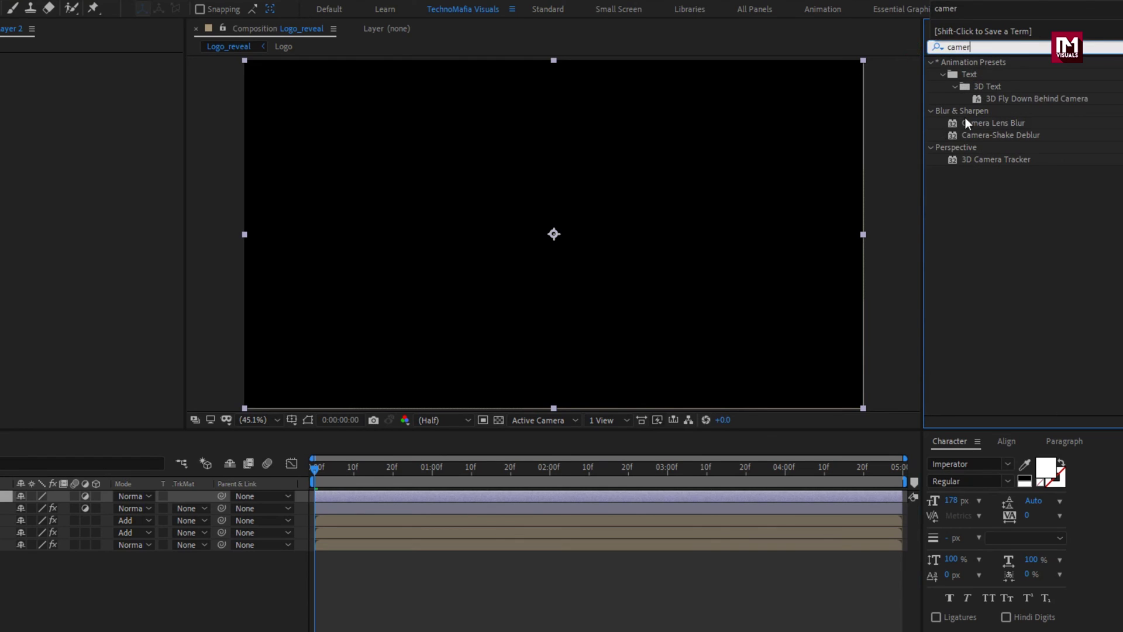
double_click(990, 125)
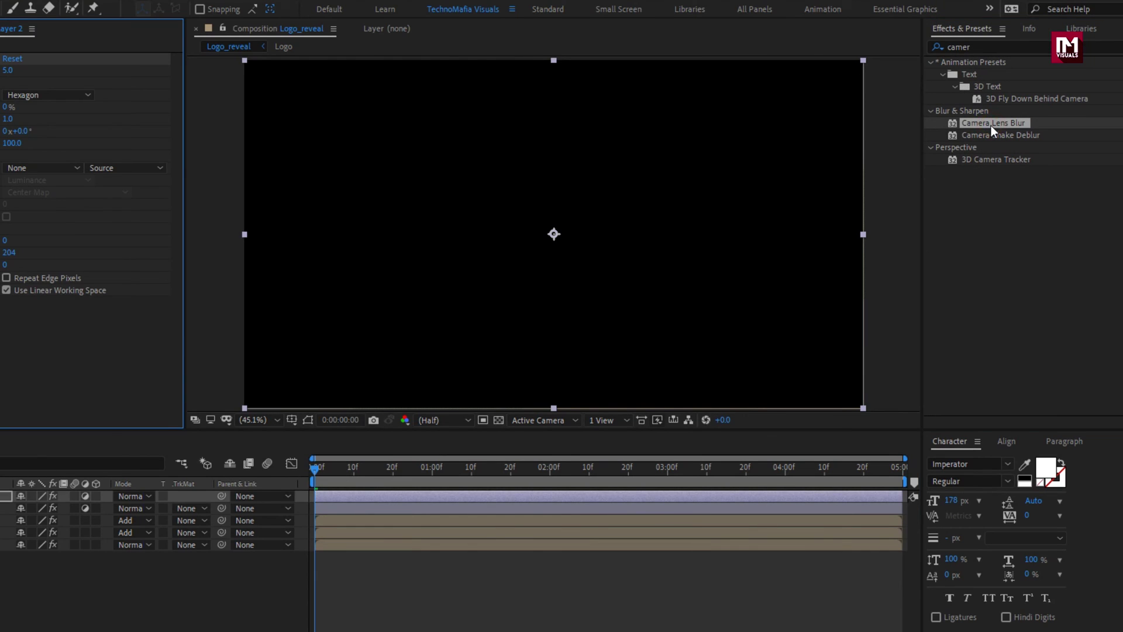
Step: Keyframe Blur Radius at 20 at 0:00 and 0 at 3:00, then preview the reveal
drag(542, 476, 550, 473)
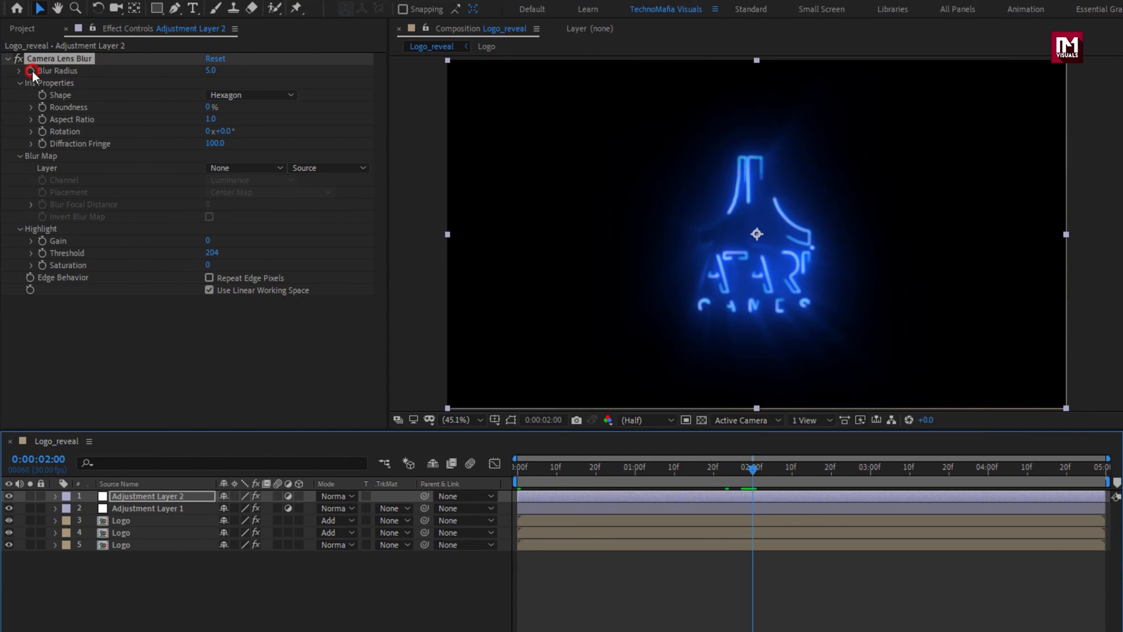
click(31, 71)
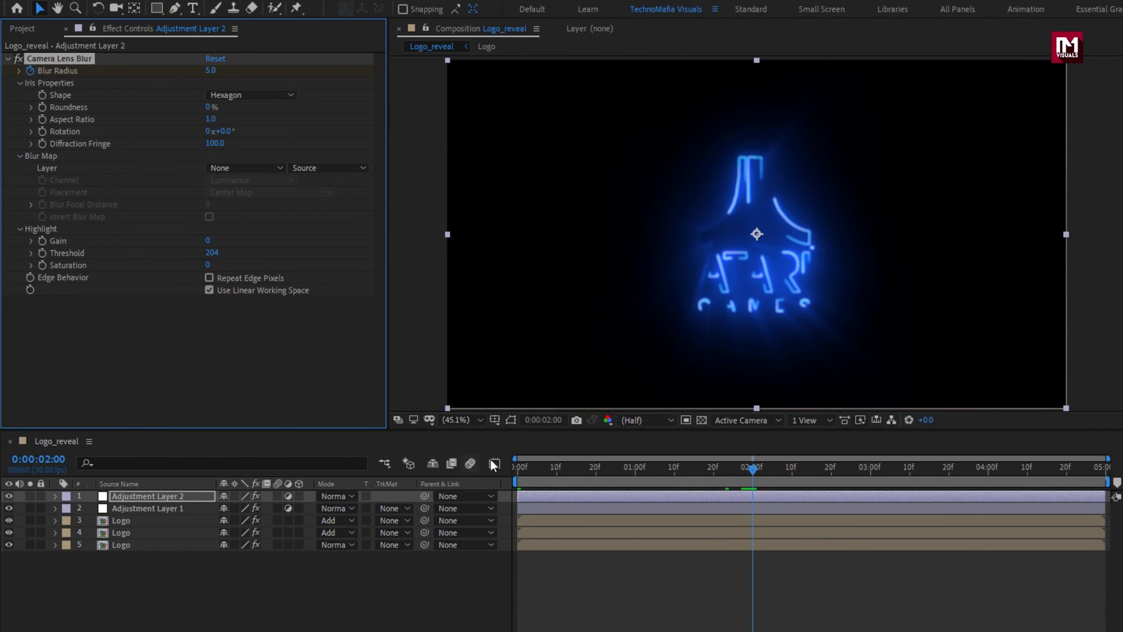
drag(532, 466, 504, 469)
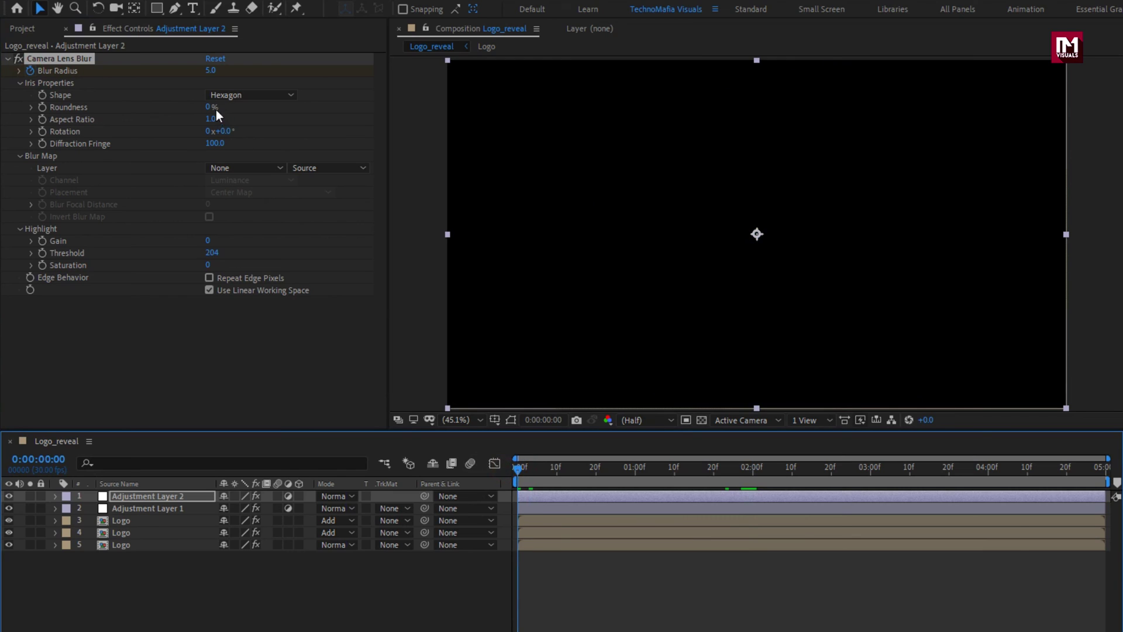
click(210, 71)
text(20)
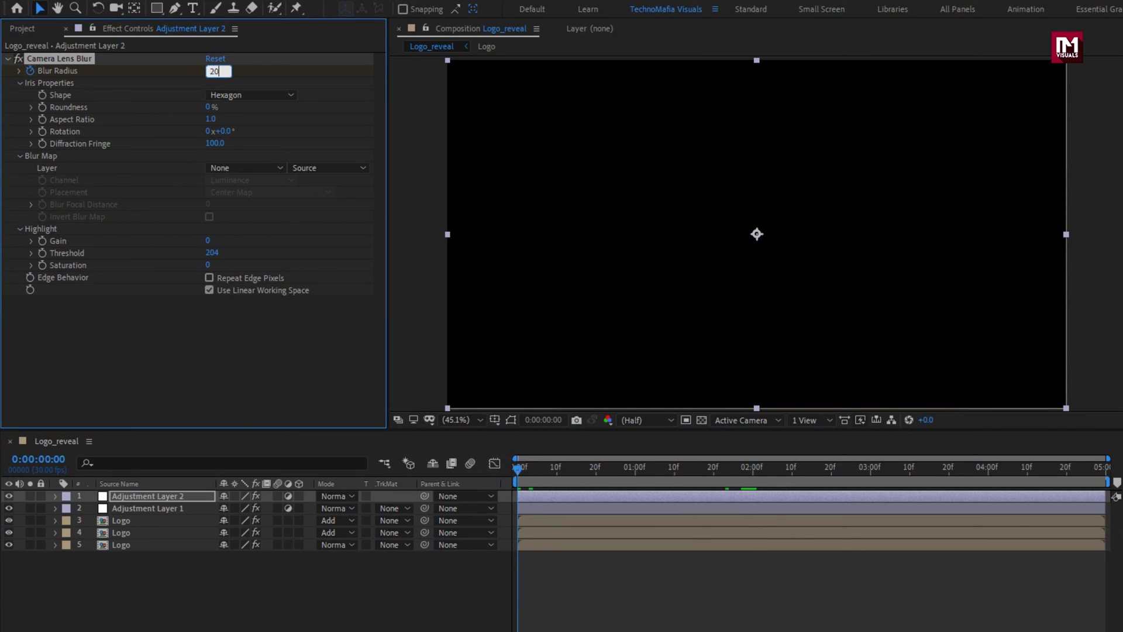
drag(672, 471, 872, 462)
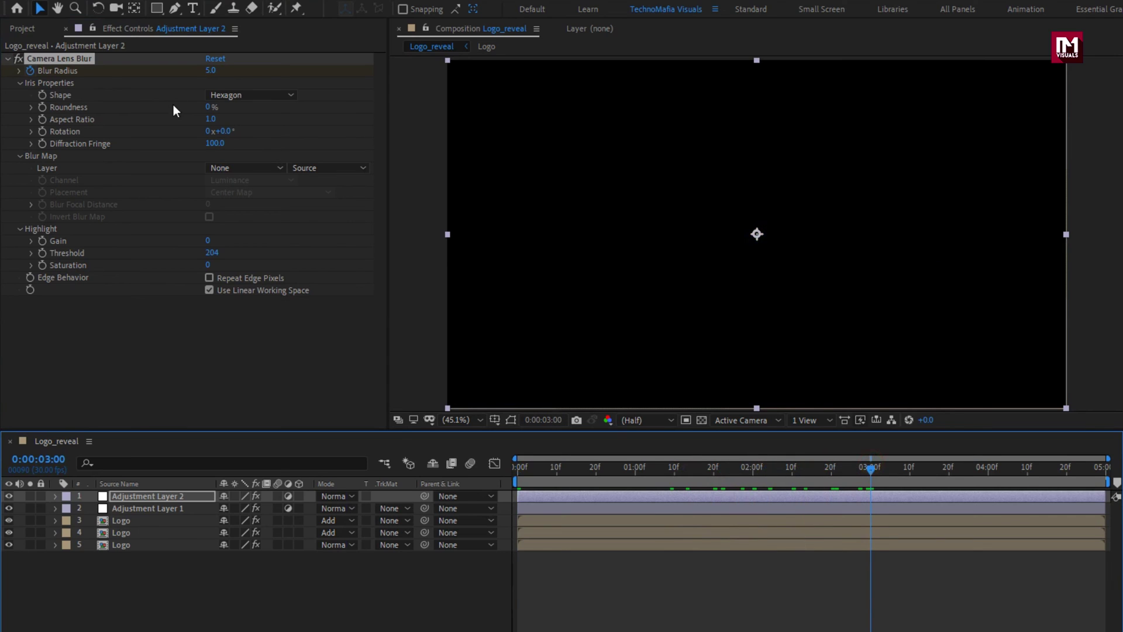
click(210, 71)
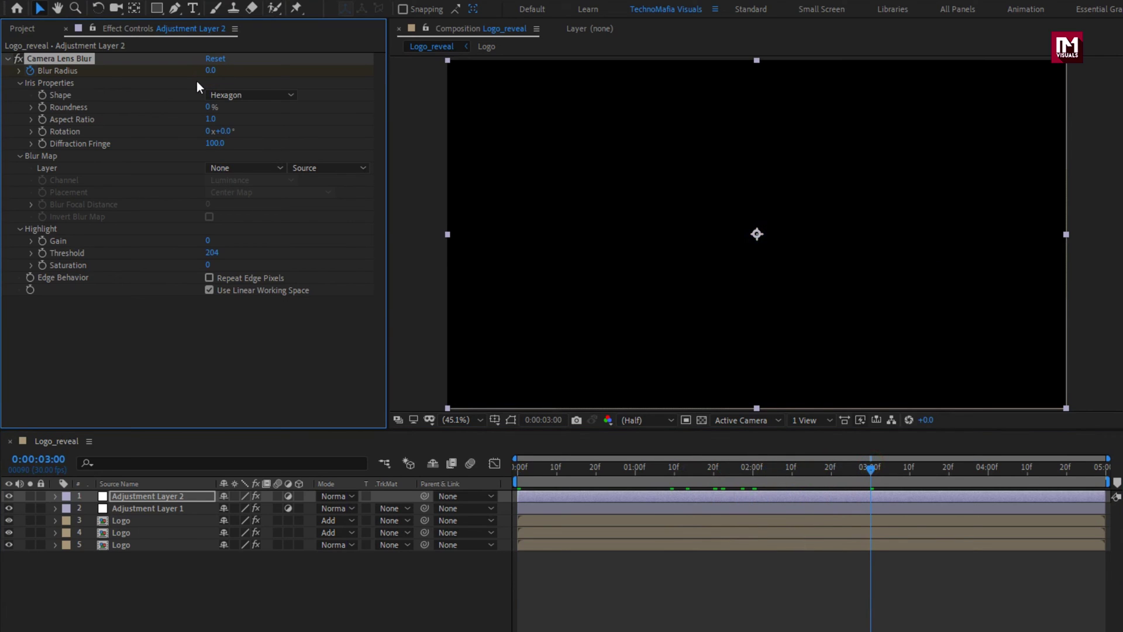
click(518, 465)
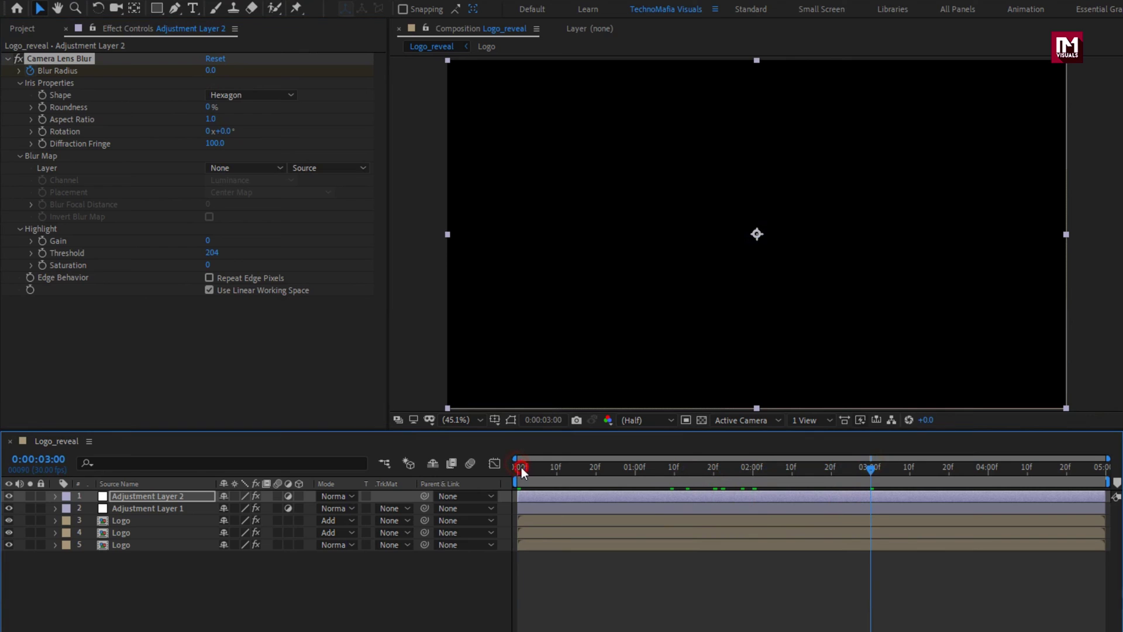
drag(523, 471, 1047, 442)
Step: Show only the glowing Logo layer's animated properties
key(u)
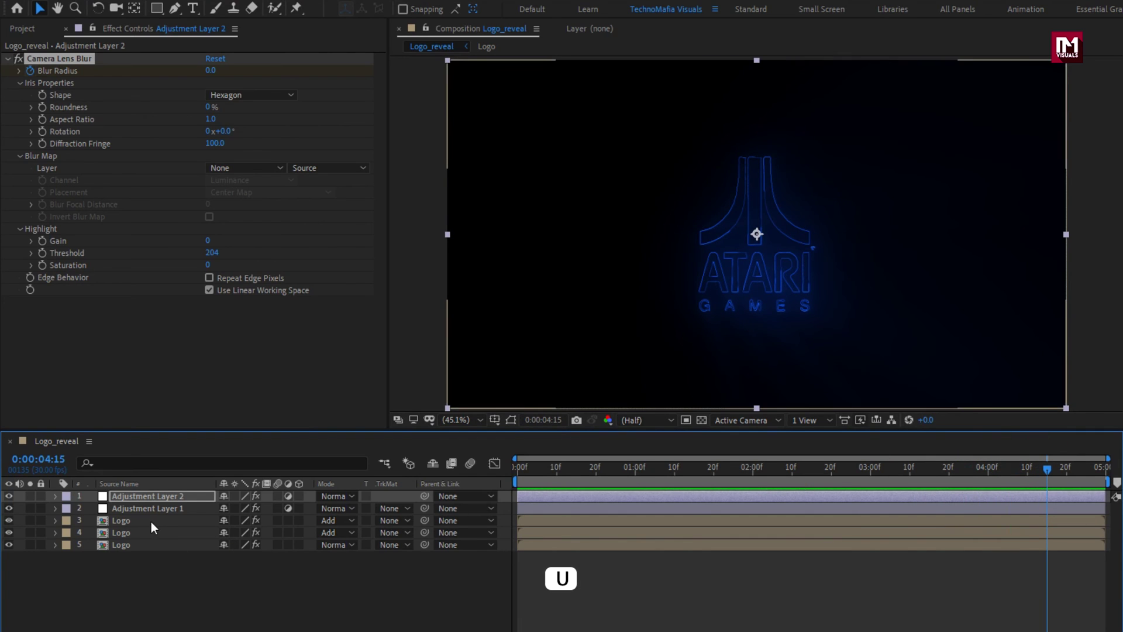
click(151, 522)
key(u)
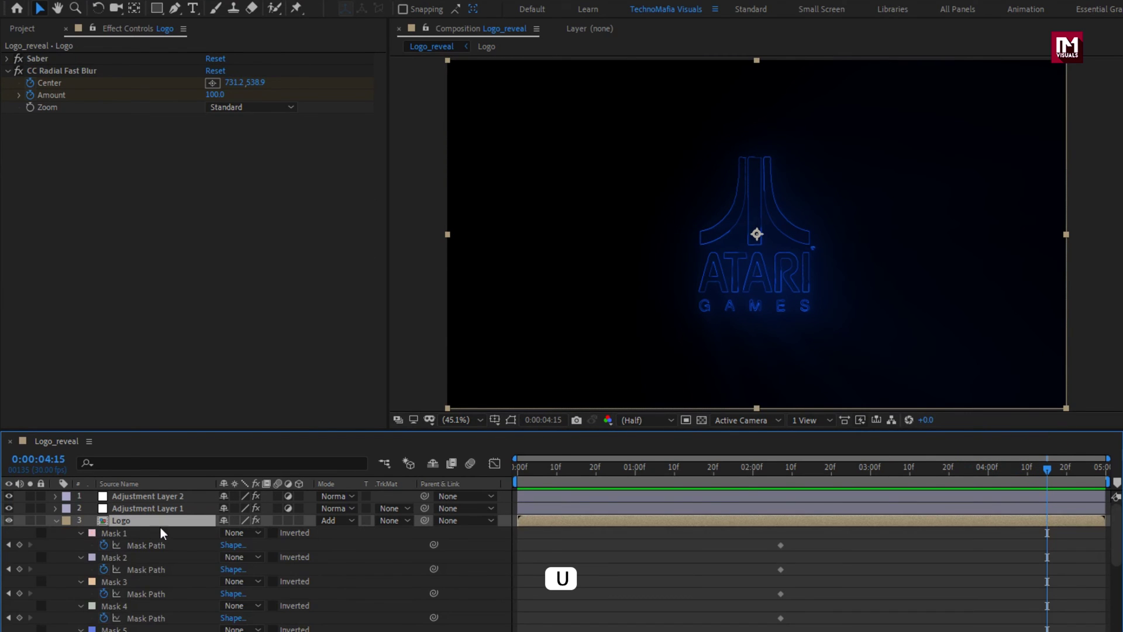
scroll(193, 556, down, 10)
scroll(209, 508, down, 3)
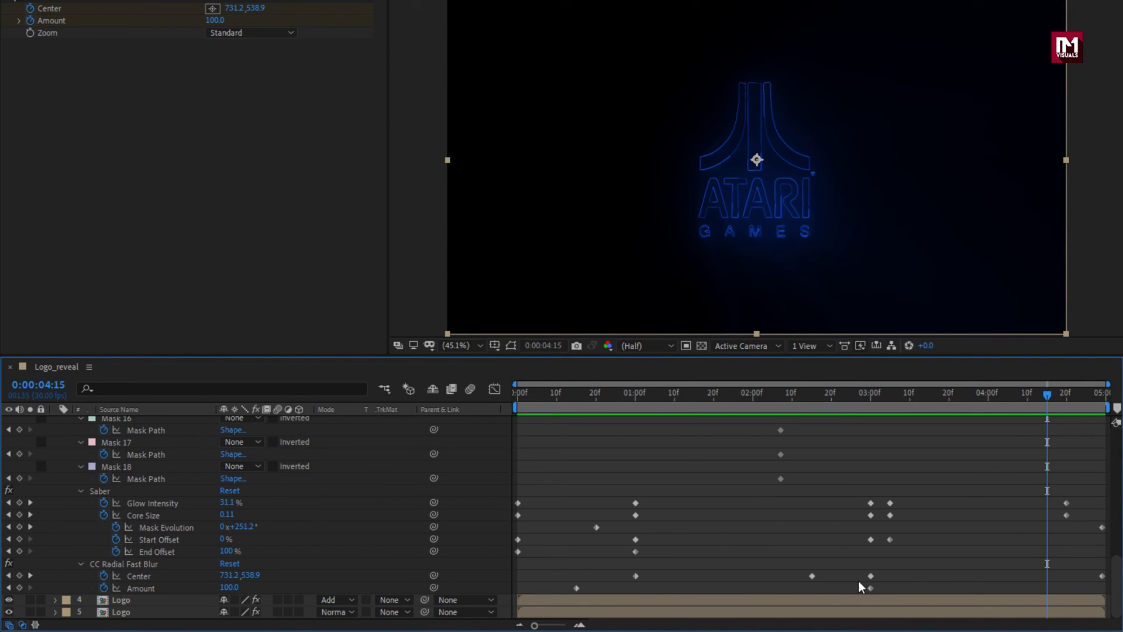
Step: Apply Easy Ease to the blur Center keyframes and sharpen their speed curve in the graph
drag(859, 574, 1102, 579)
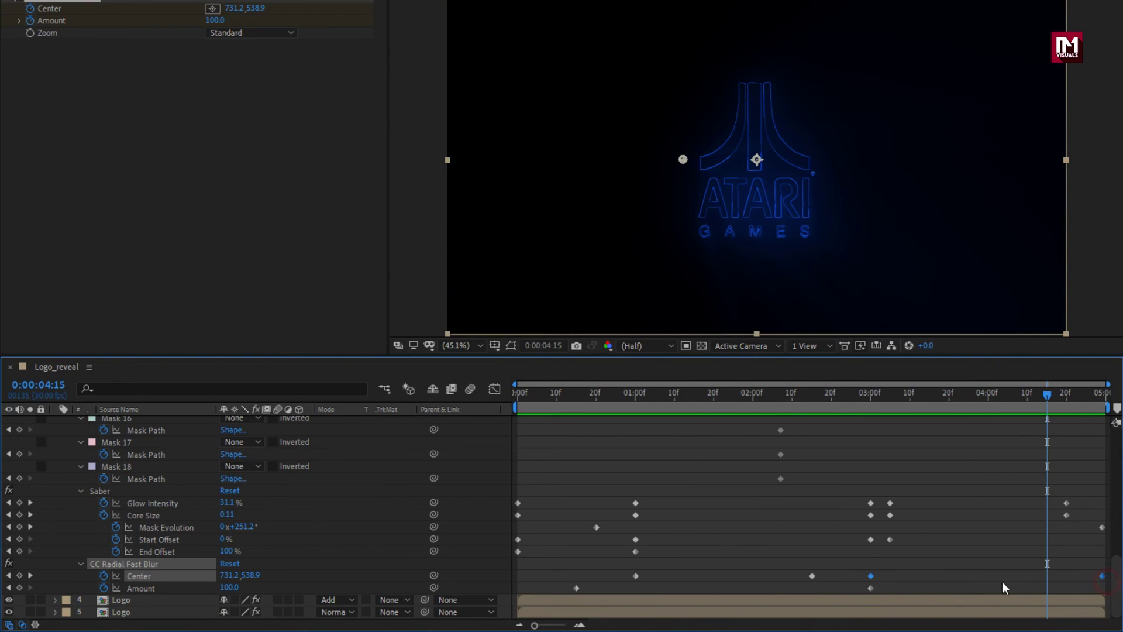
right_click(871, 576)
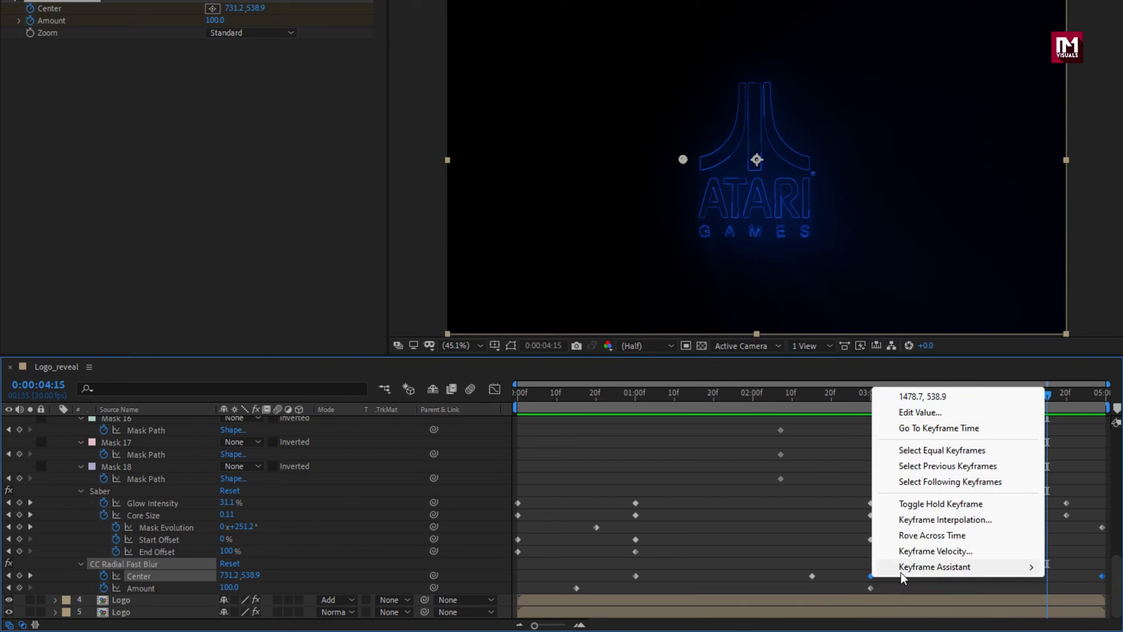
mouse_move(901, 570)
click(1066, 457)
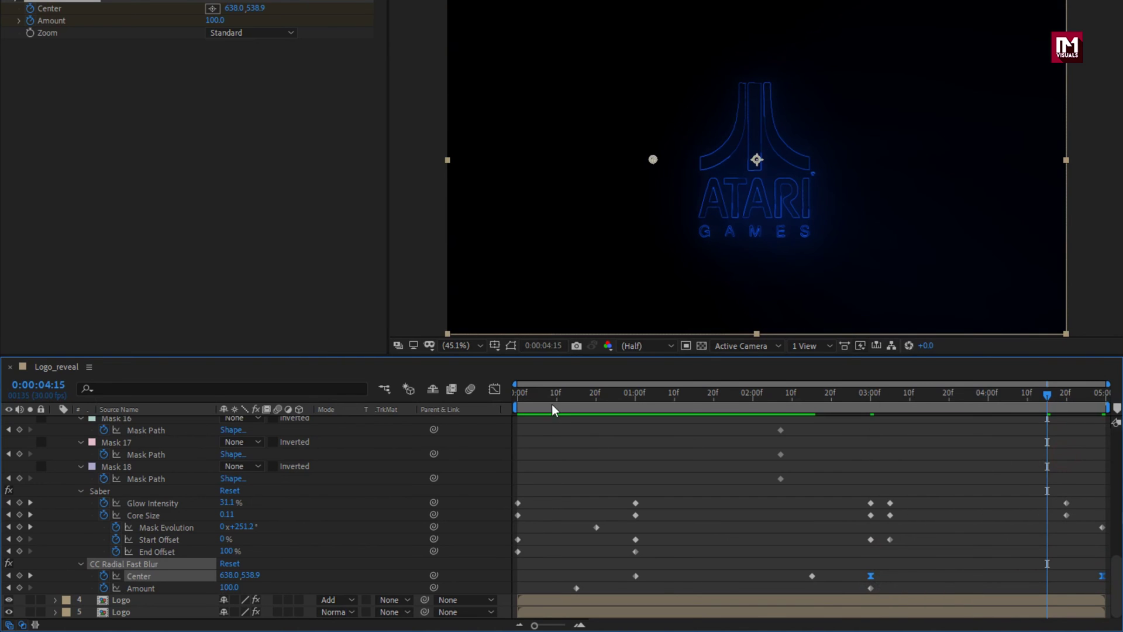
click(496, 388)
drag(1063, 584, 1007, 584)
drag(909, 587, 886, 584)
drag(863, 396, 827, 402)
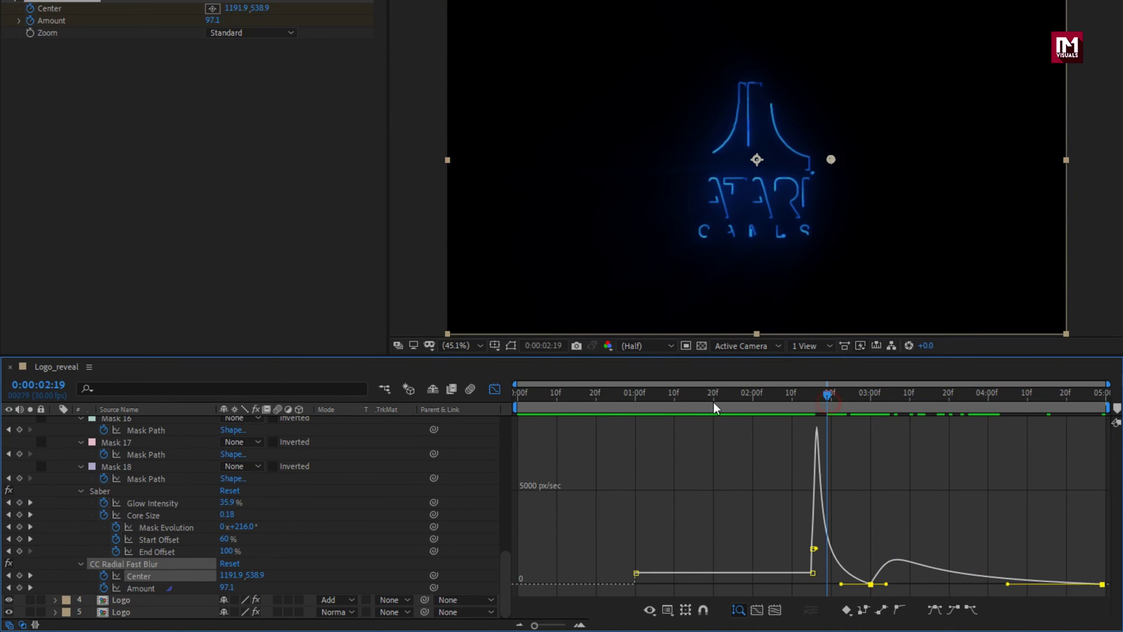
click(494, 388)
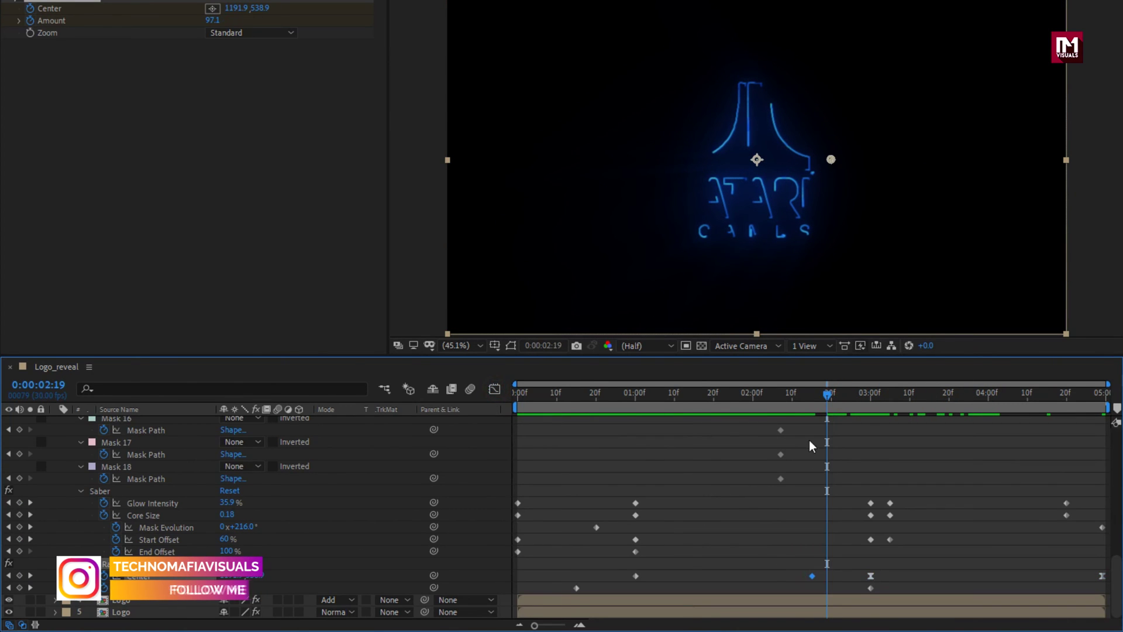
Step: Move the radial blur Center keyframe to 2:24 and preview the reveal
click(840, 395)
drag(842, 398, 847, 398)
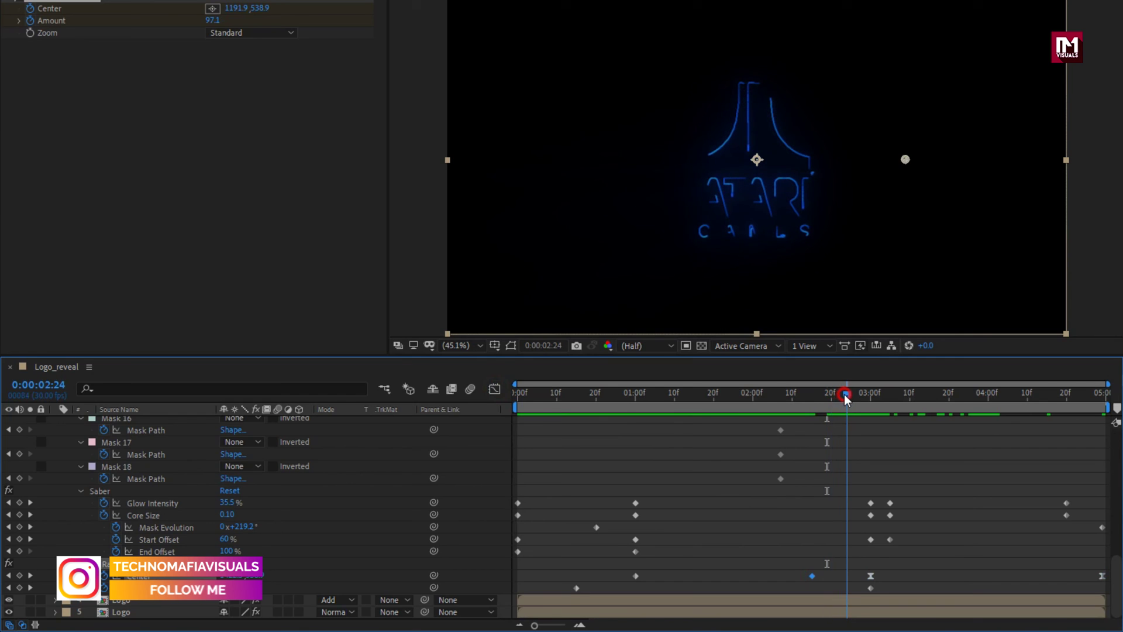
click(816, 576)
drag(820, 576, 847, 575)
drag(847, 398, 882, 405)
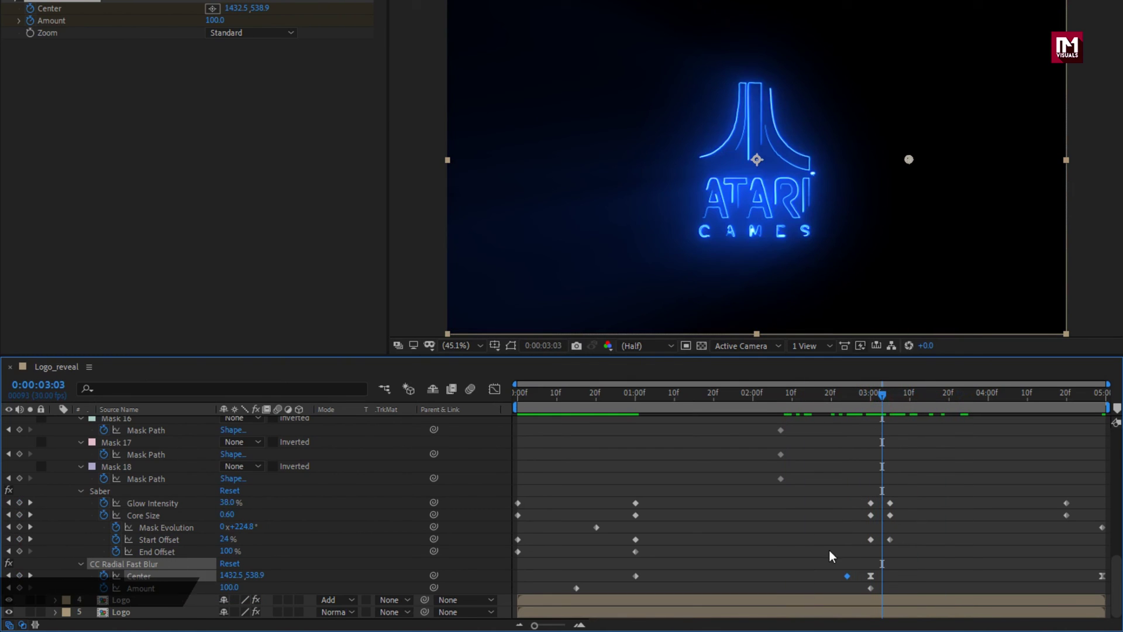
drag(626, 392, 987, 392)
scroll(178, 479, up, 10)
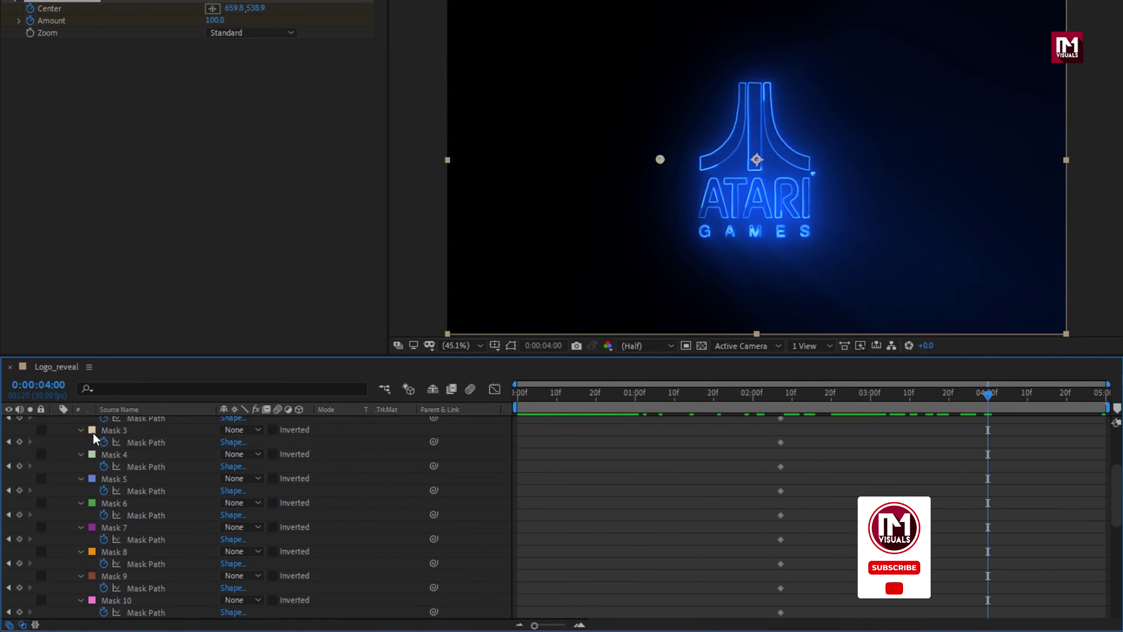
Step: Pre-compose all five layers into a pre-comp named Saber_logo
click(56, 446)
drag(125, 481, 128, 420)
right_click(128, 420)
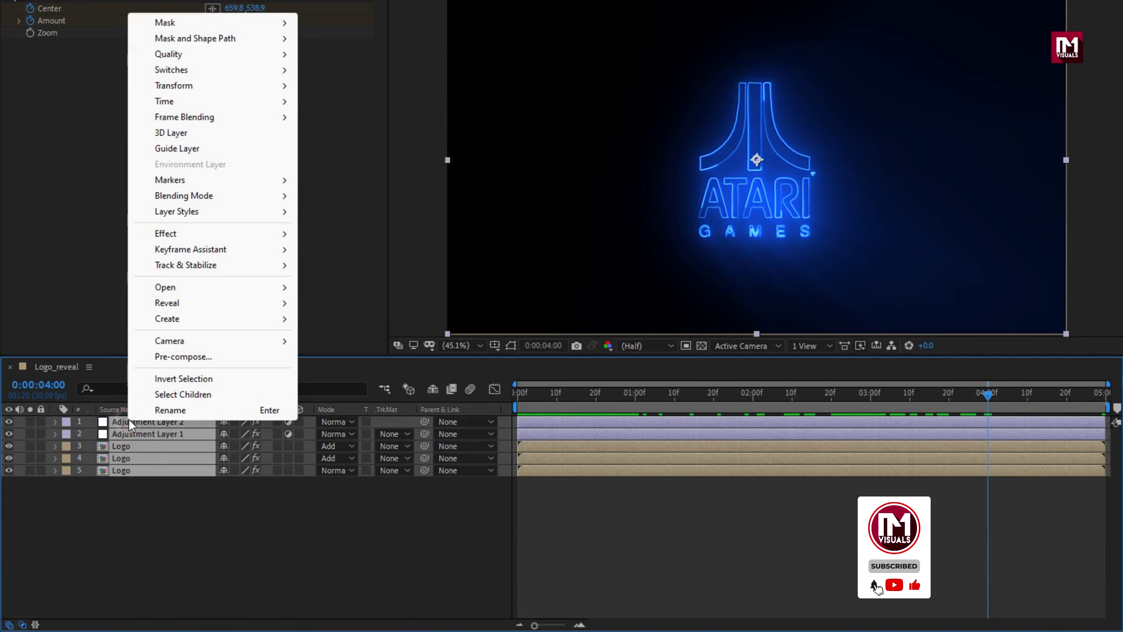
click(163, 356)
text(Saber_logo)
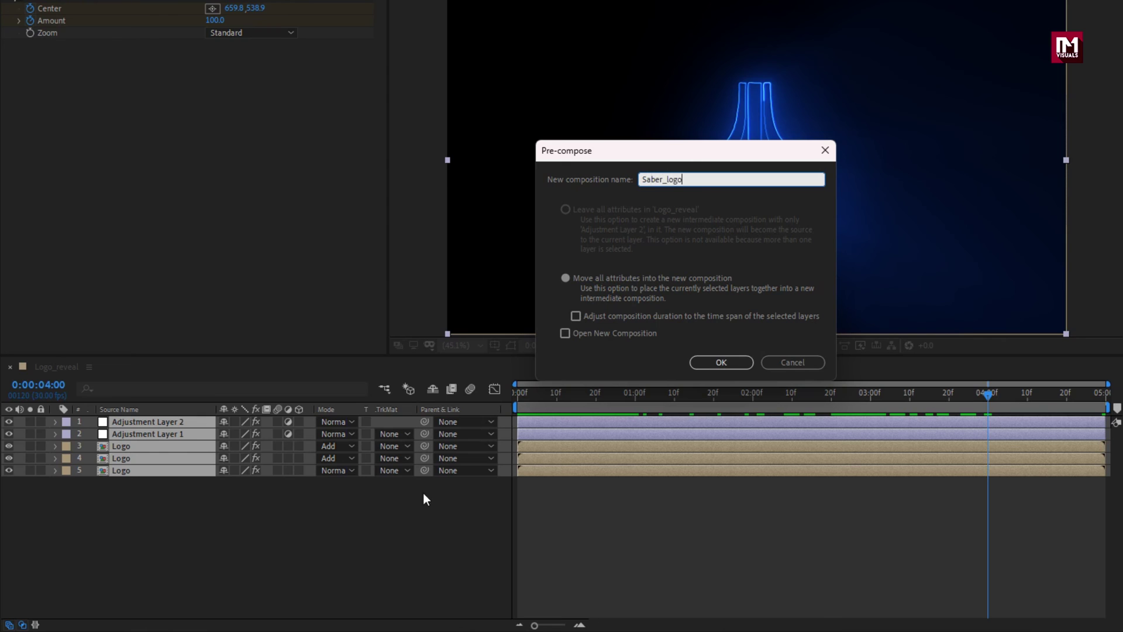
click(714, 364)
click(245, 464)
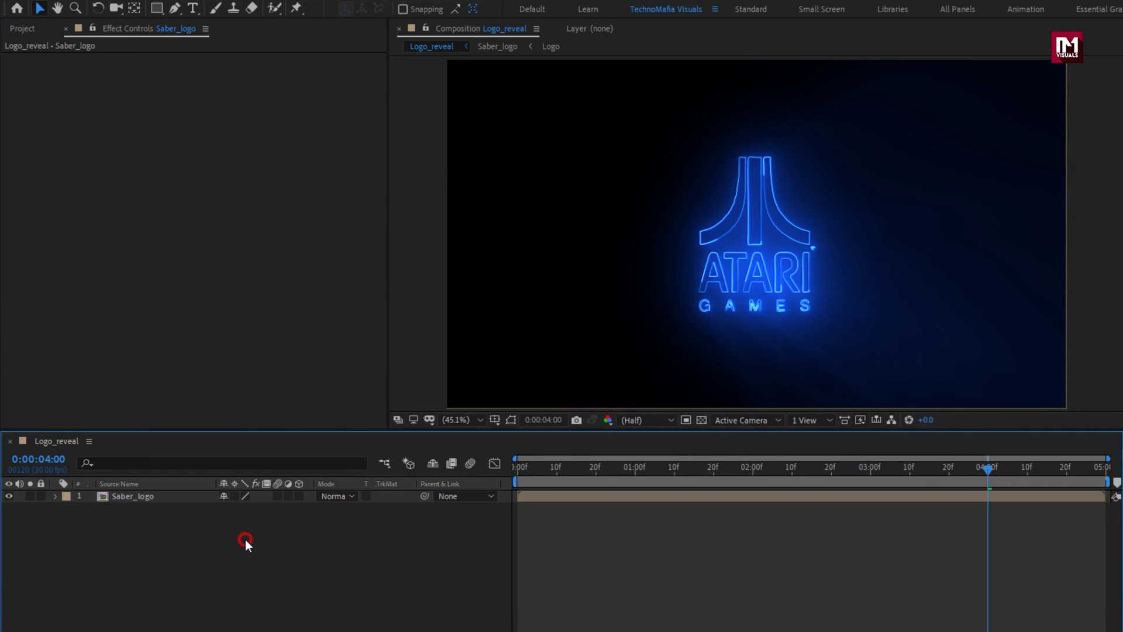
Step: Import Floor Texture.jpg into the project and place it above Saber_logo in the comp
click(23, 30)
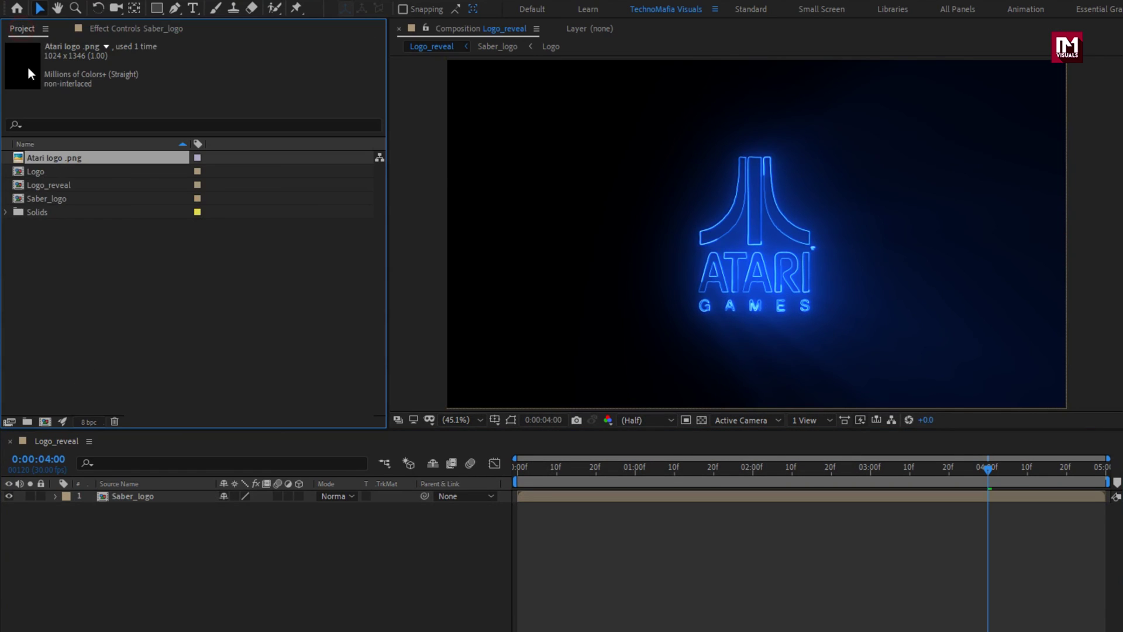
right_click(141, 283)
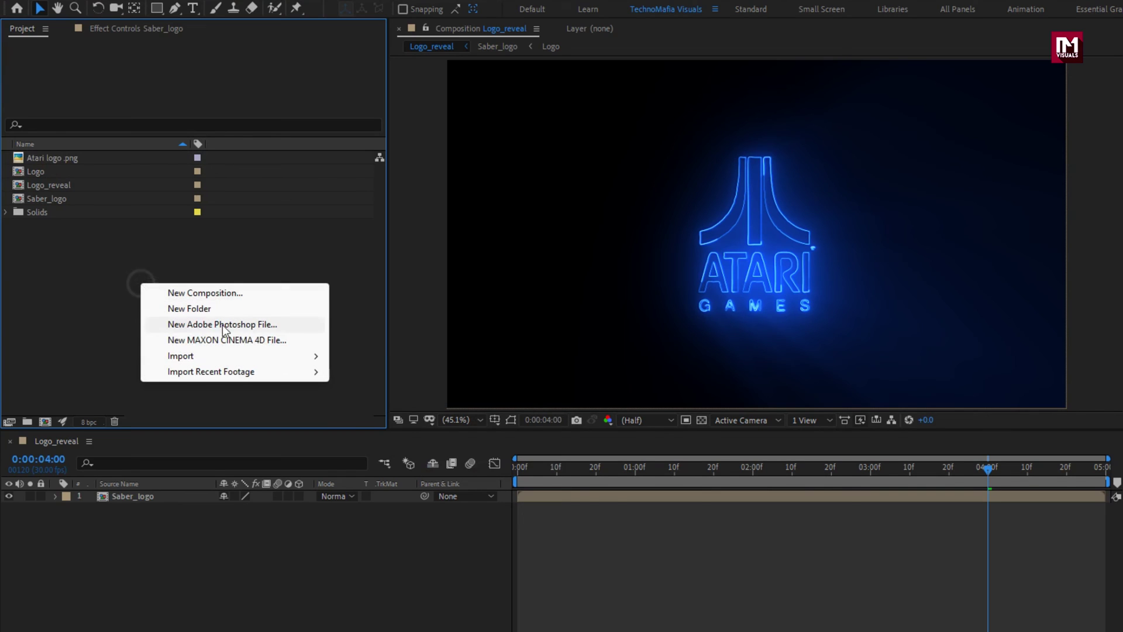
mouse_move(250, 354)
click(360, 355)
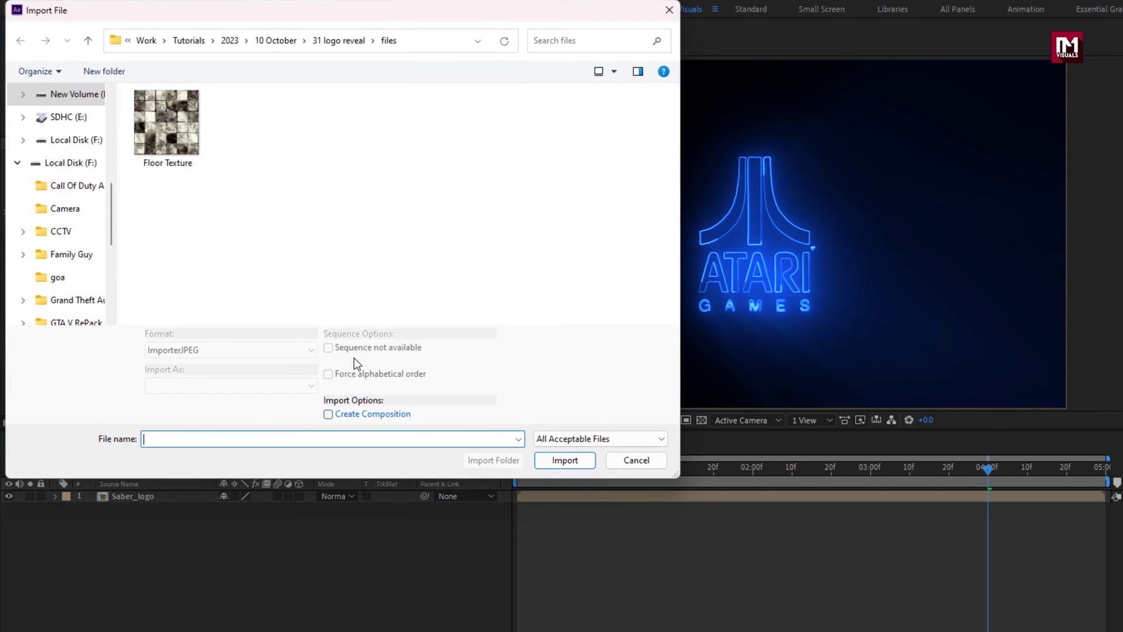
click(171, 157)
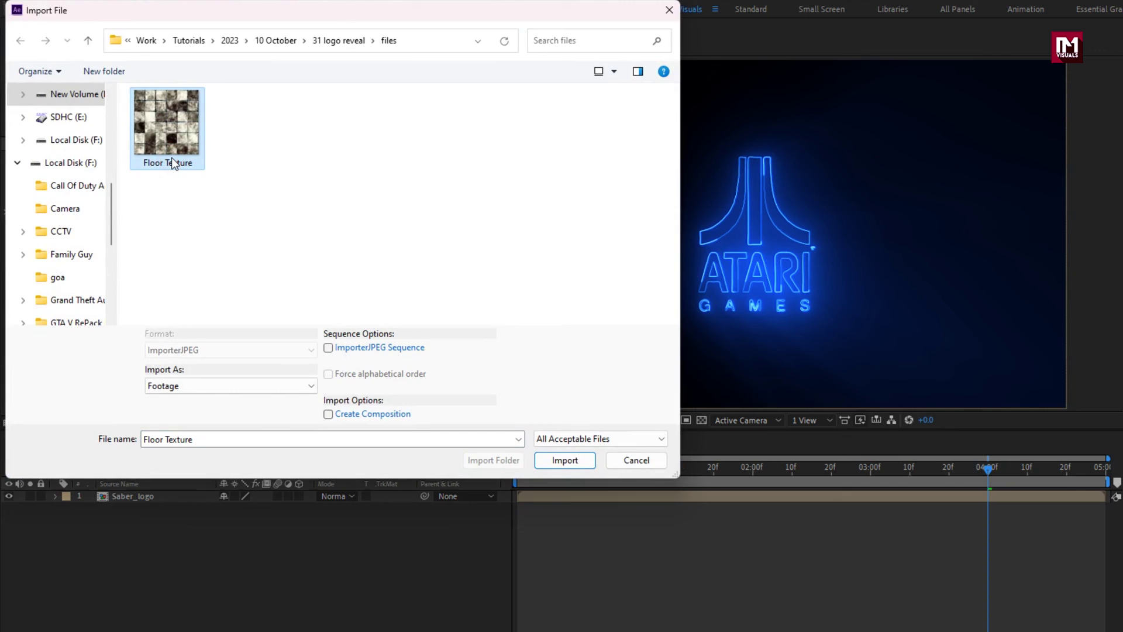
double_click(171, 157)
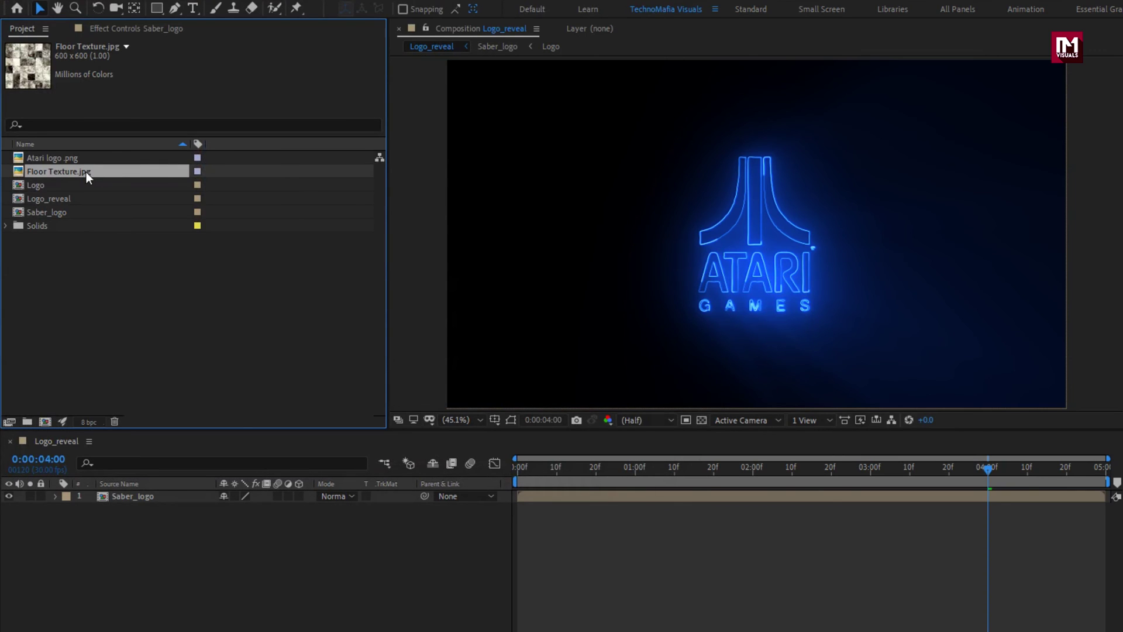
drag(80, 173, 166, 496)
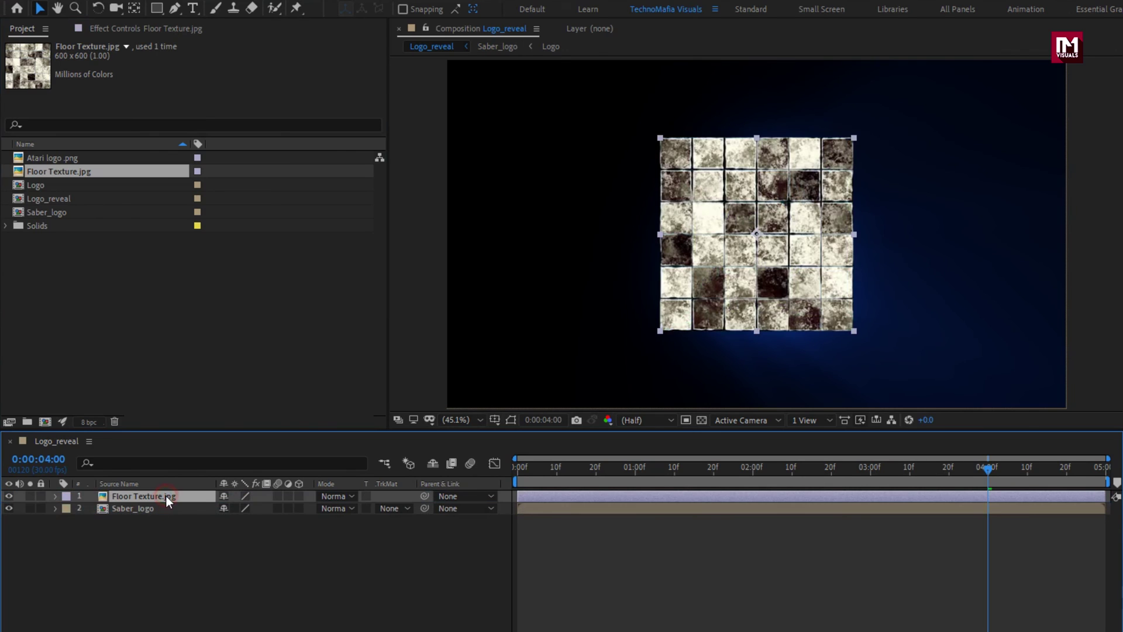
Step: Make Floor Texture a 3D layer with Orientation X set to 87°
click(297, 496)
key(r)
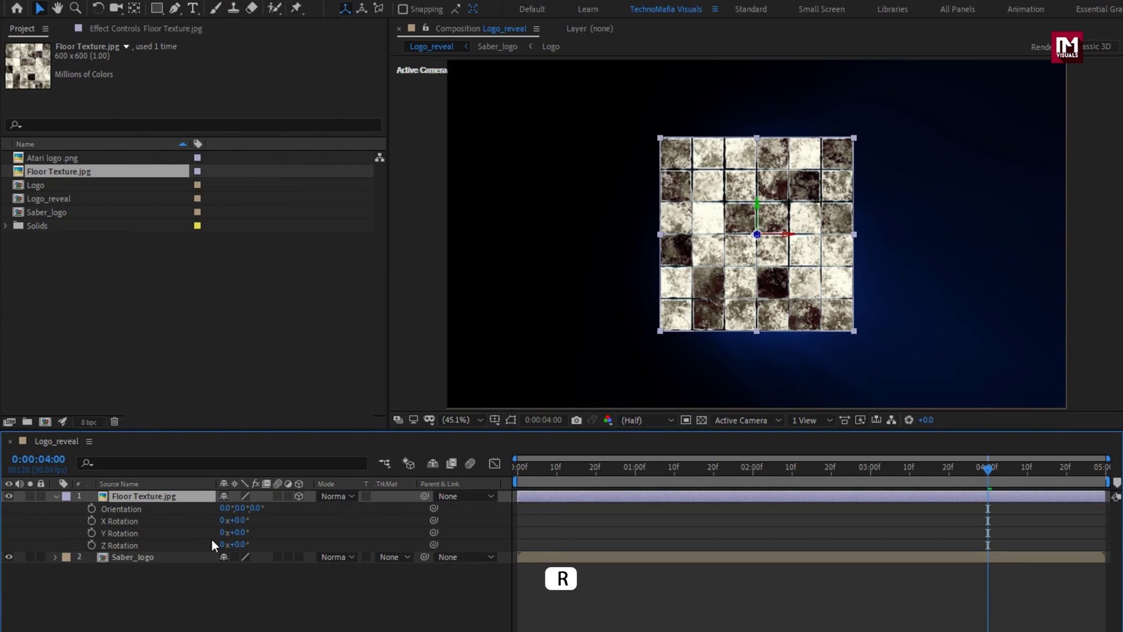
click(222, 508)
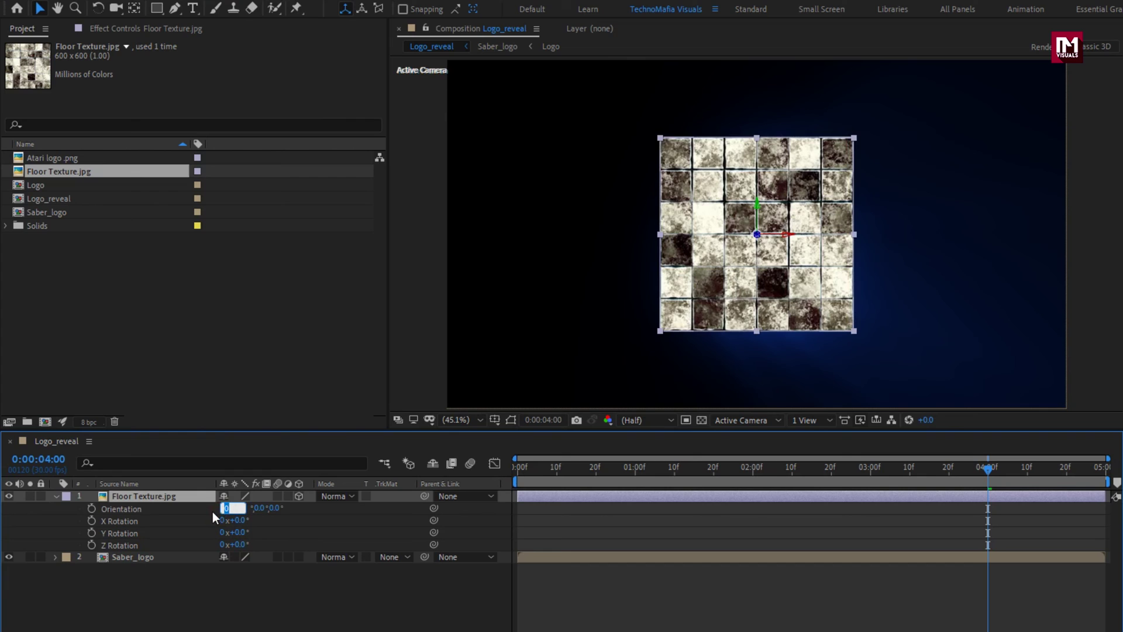
text(87)
key(Return)
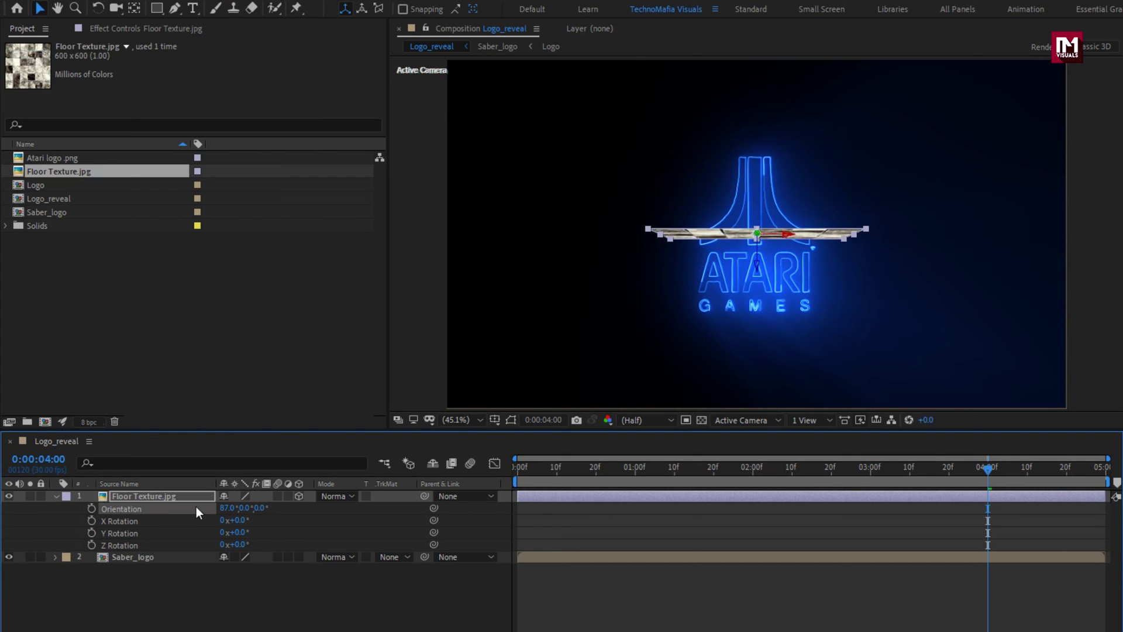
Step: Apply Motion Tile to Floor Texture and enable Mirror Edges
click(171, 496)
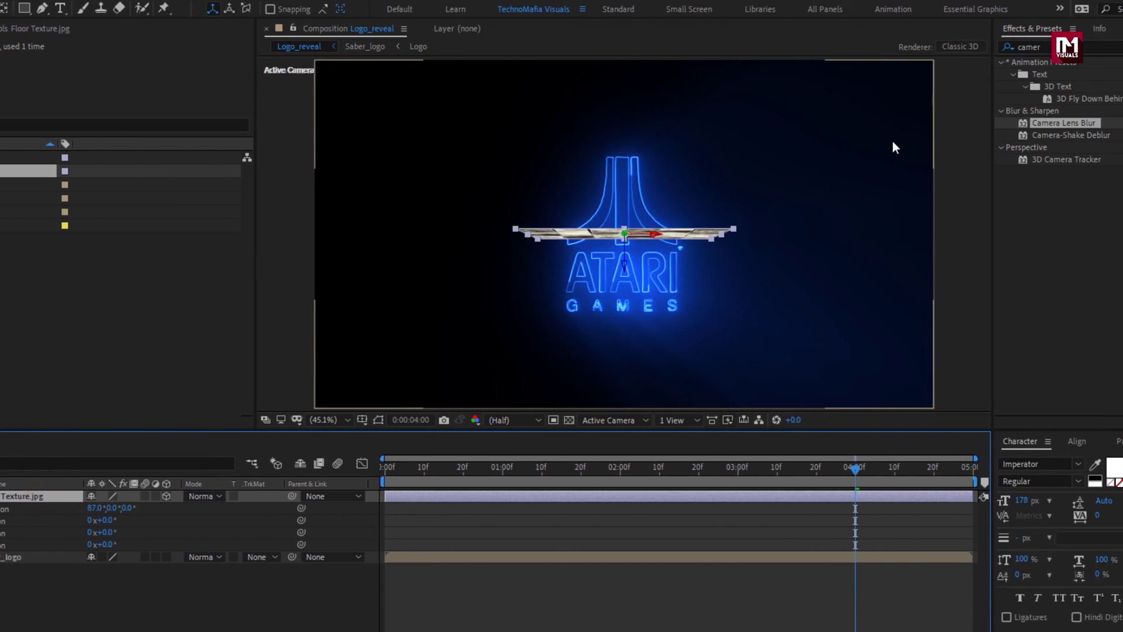
drag(974, 48, 853, 51)
text(moti)
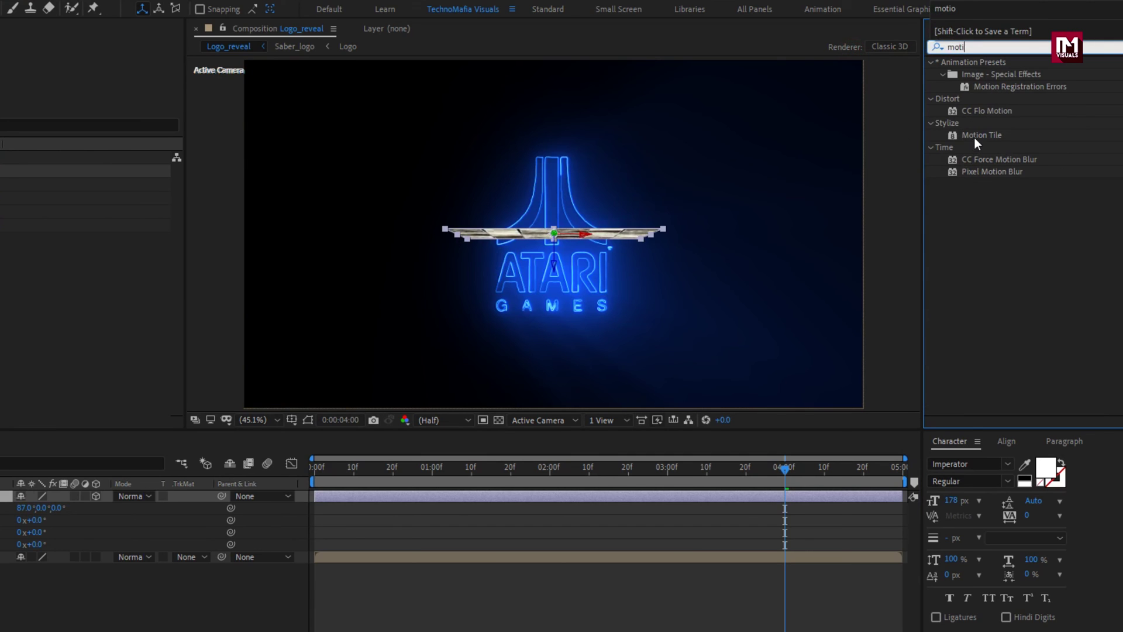
double_click(974, 136)
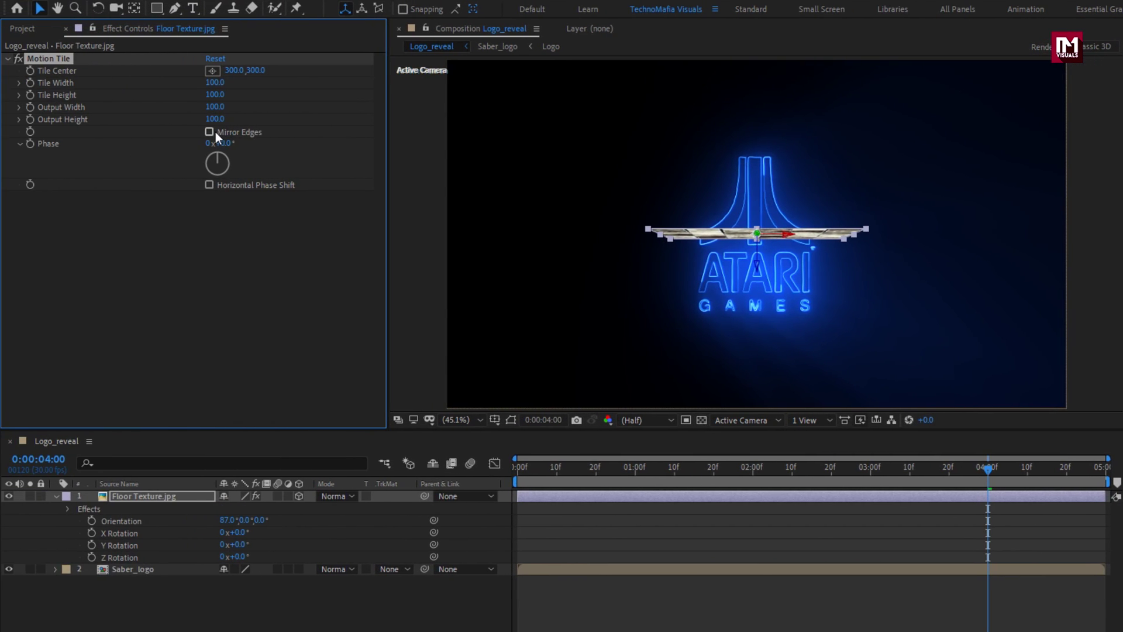
click(210, 132)
Step: Set the Motion Tile output width and height to 500
text(5)
click(209, 119)
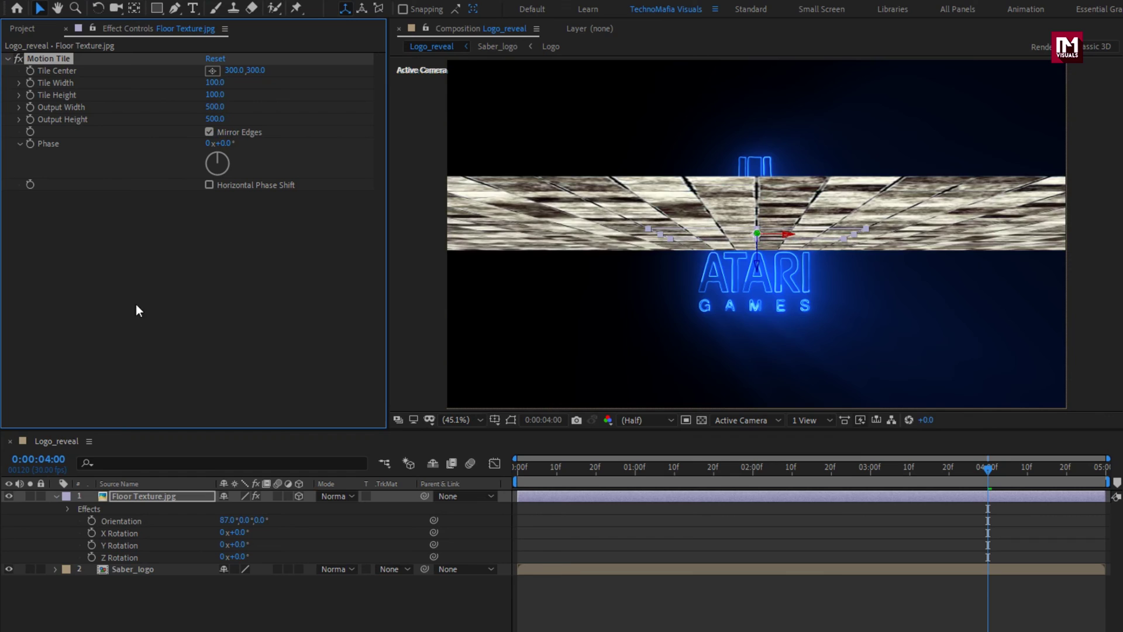
key(p)
Step: Lower the Floor Texture to Position Y 927, beneath the ATARI logo
click(129, 495)
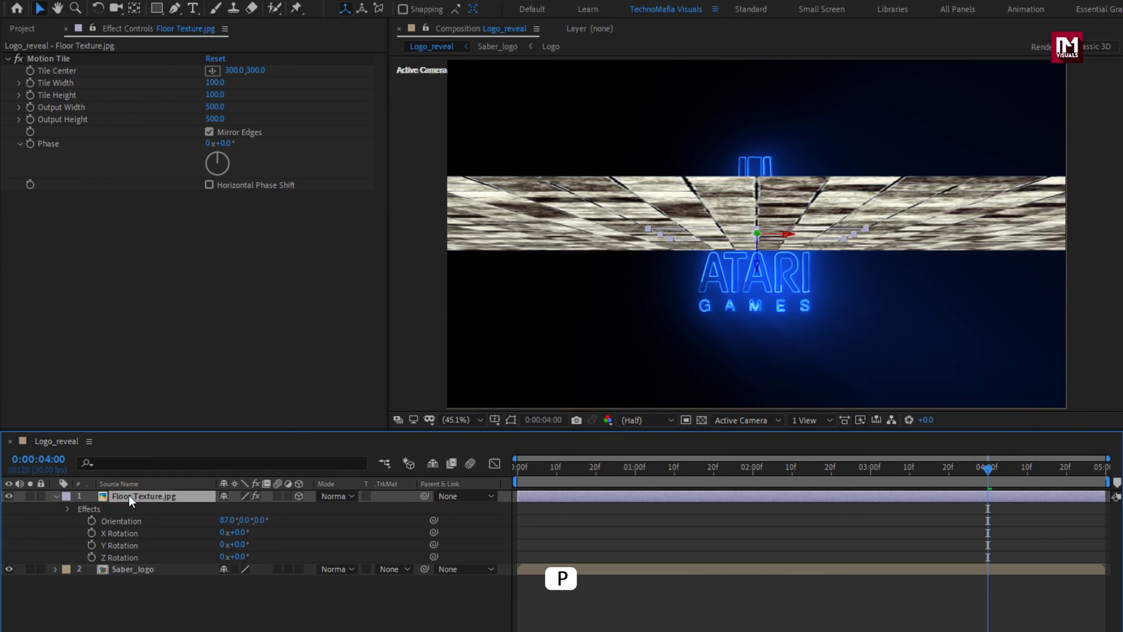
key(p)
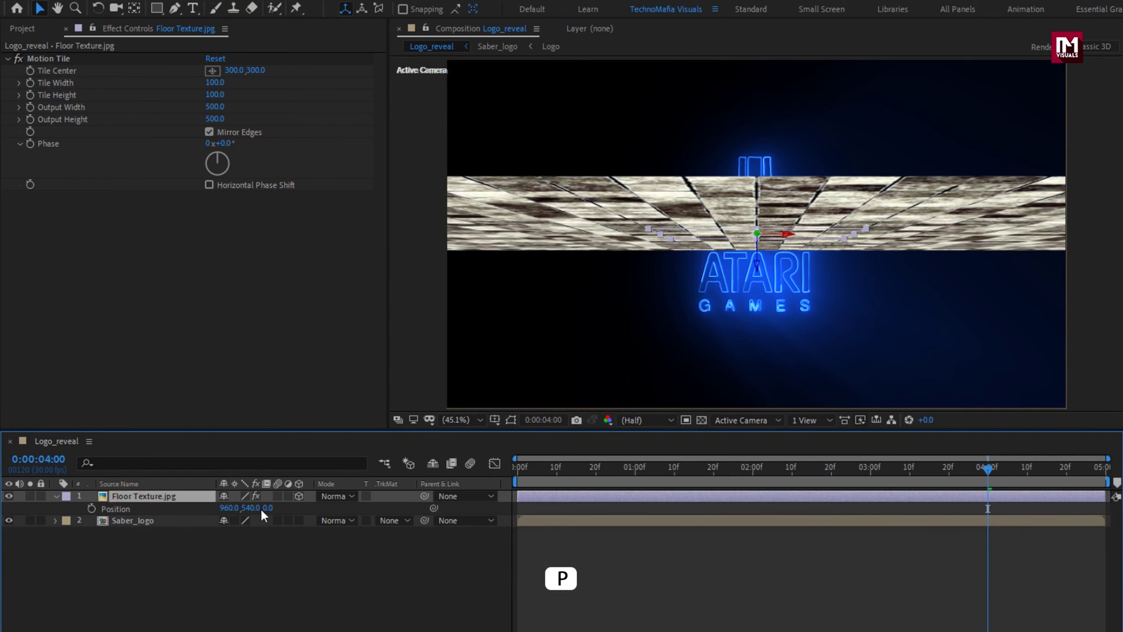
drag(261, 509, 542, 495)
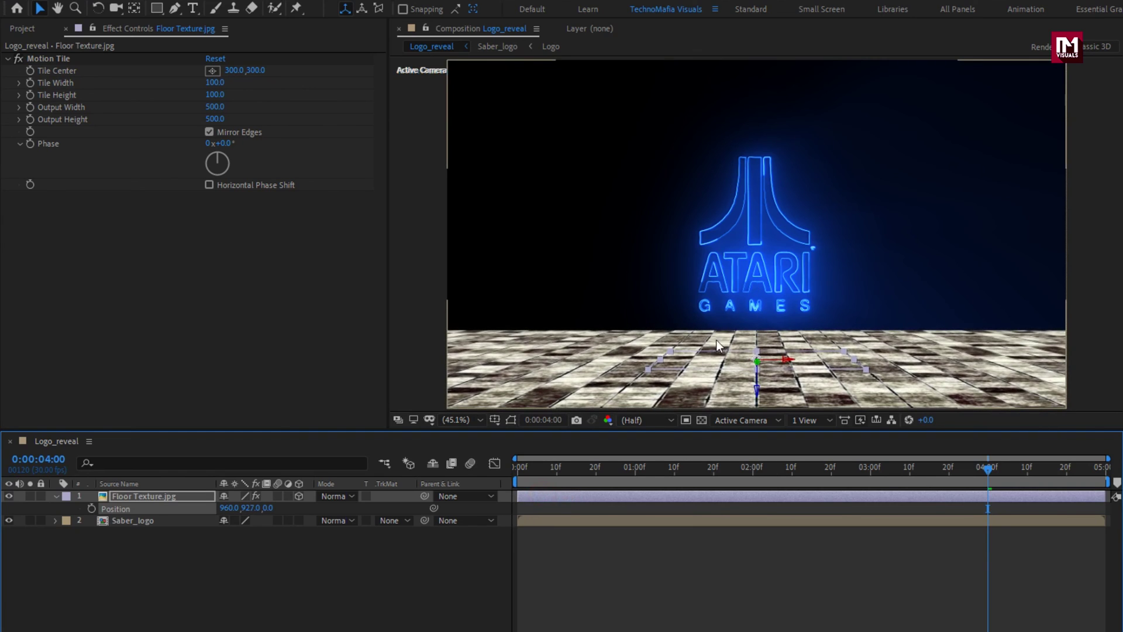
click(143, 497)
click(57, 498)
click(167, 524)
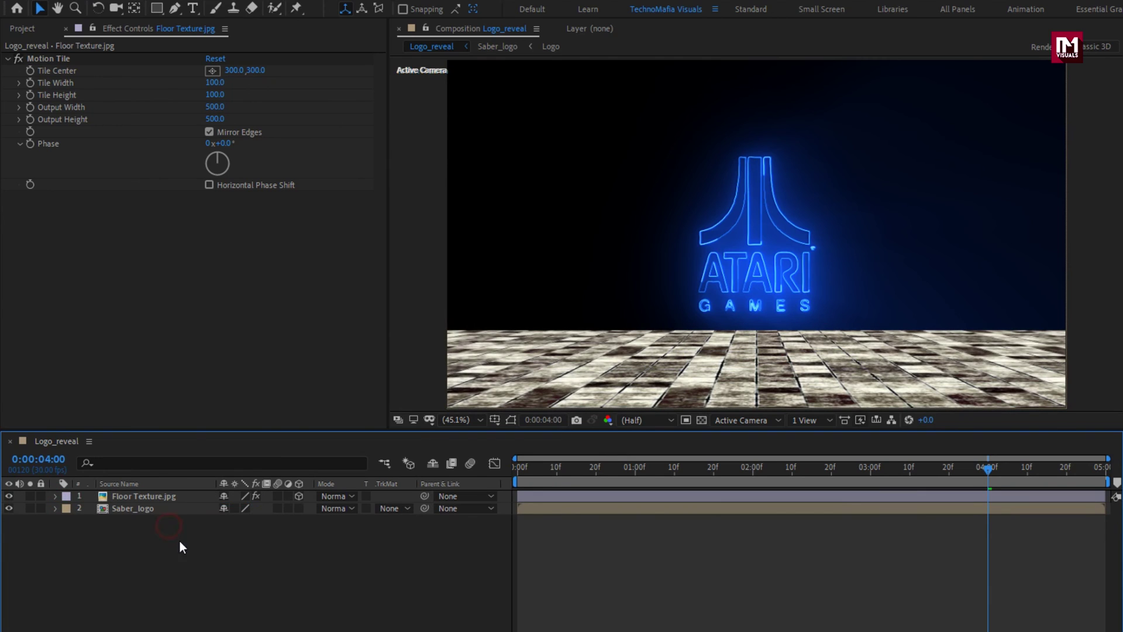
Step: Create a new black solid layer, Black Solid 1
right_click(254, 534)
mouse_move(325, 539)
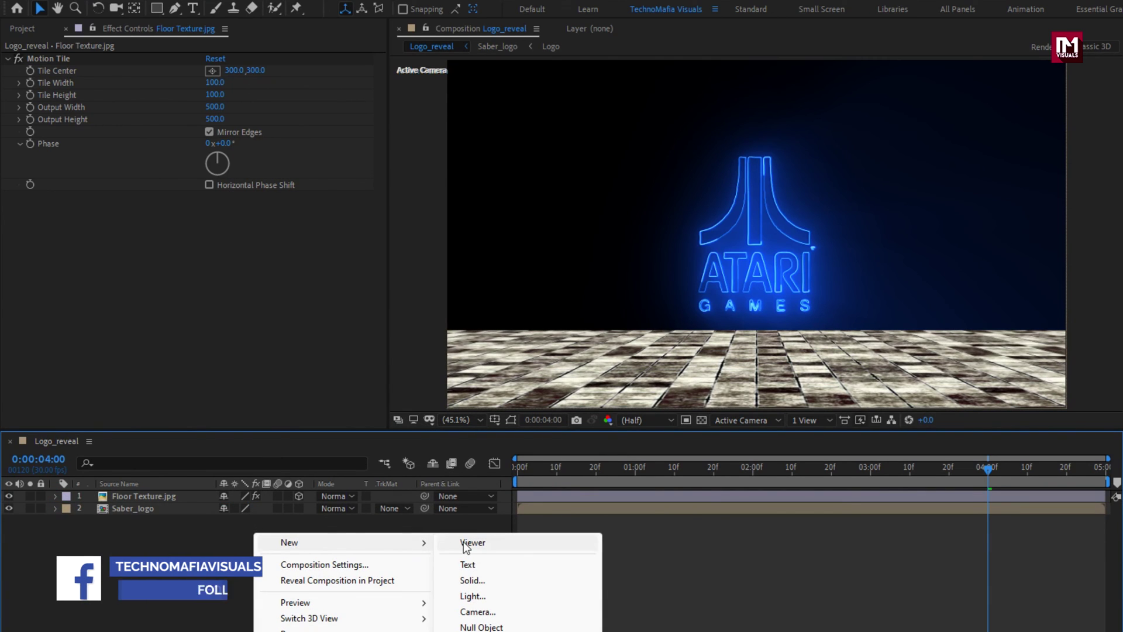
right_click(249, 522)
right_click(249, 521)
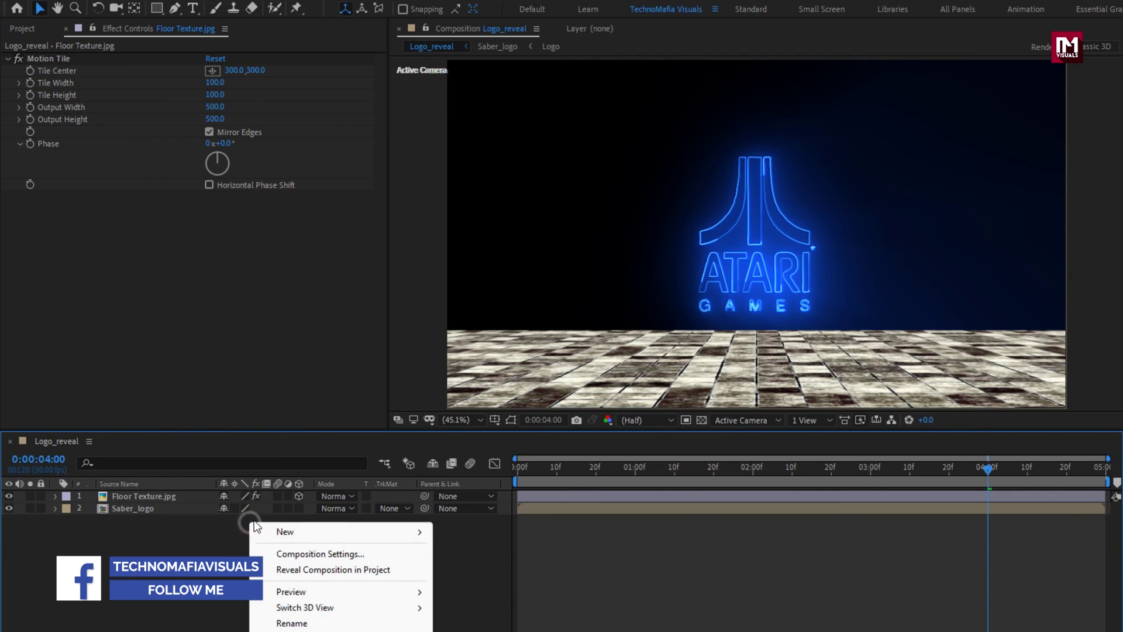
mouse_move(364, 534)
click(462, 570)
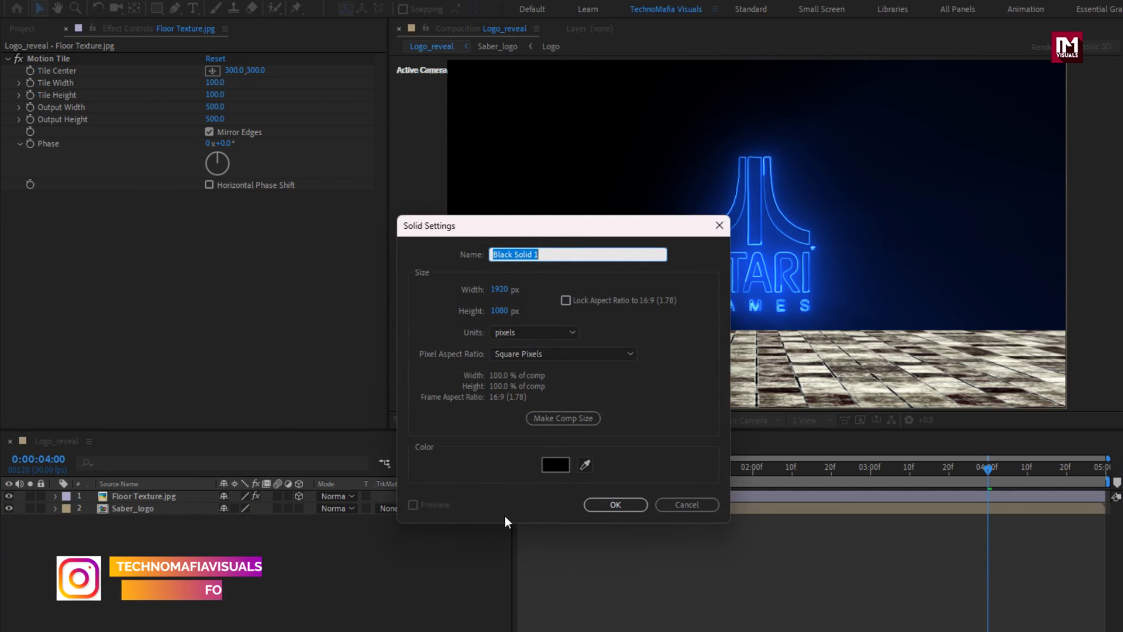
click(615, 504)
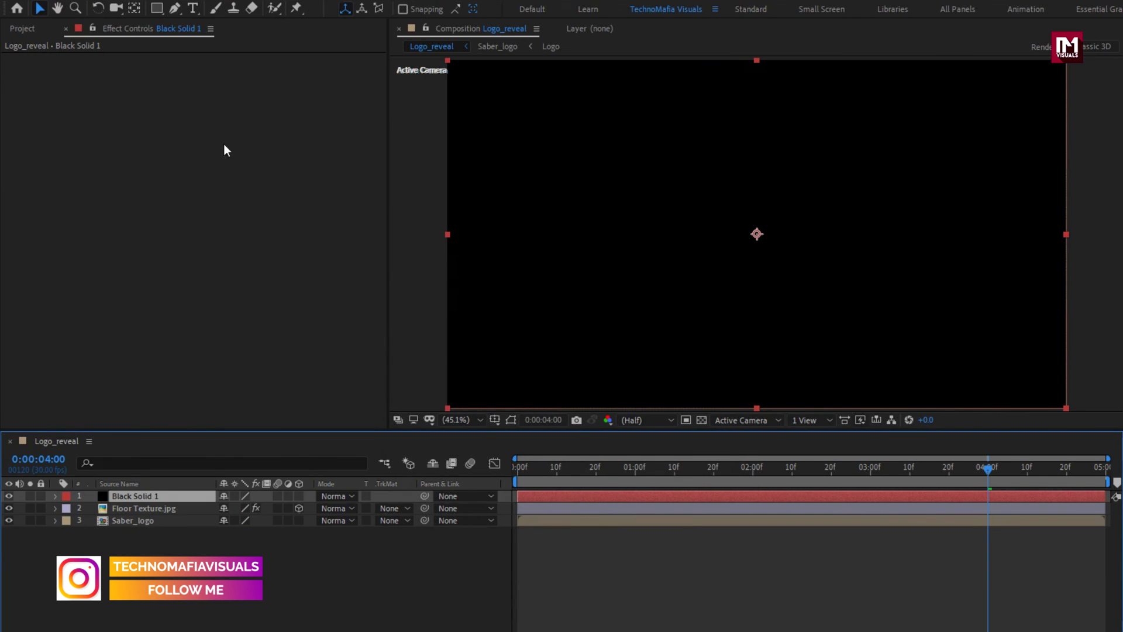
Step: Draw a rectangular mask on the black solid and feather it 120 pixels
click(157, 9)
key(comma)
key(comma)
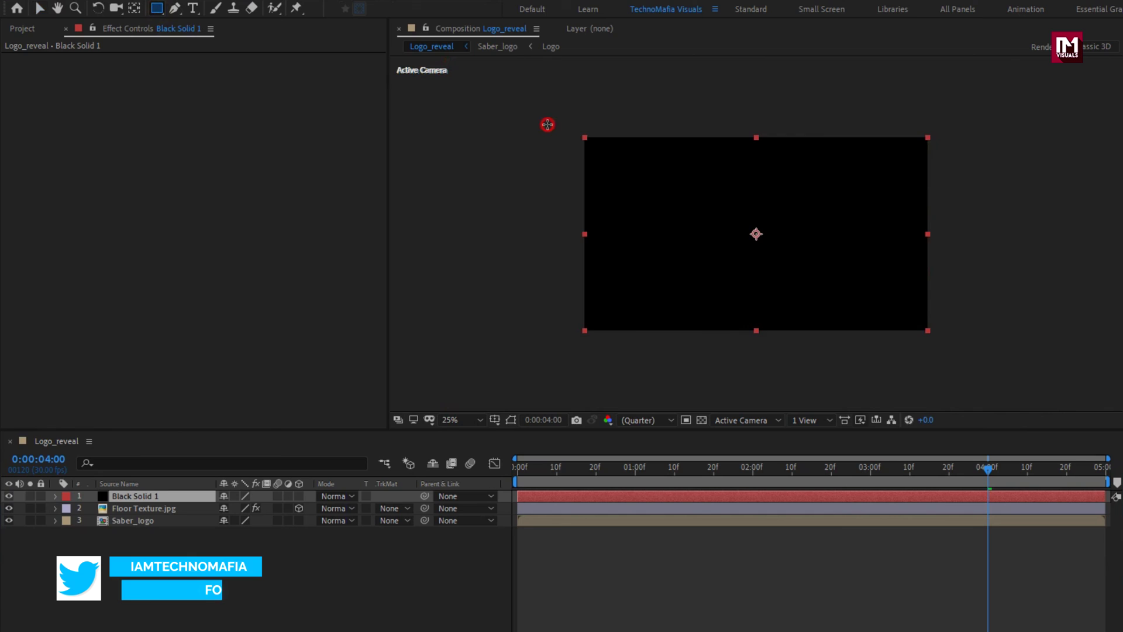
drag(547, 124, 967, 296)
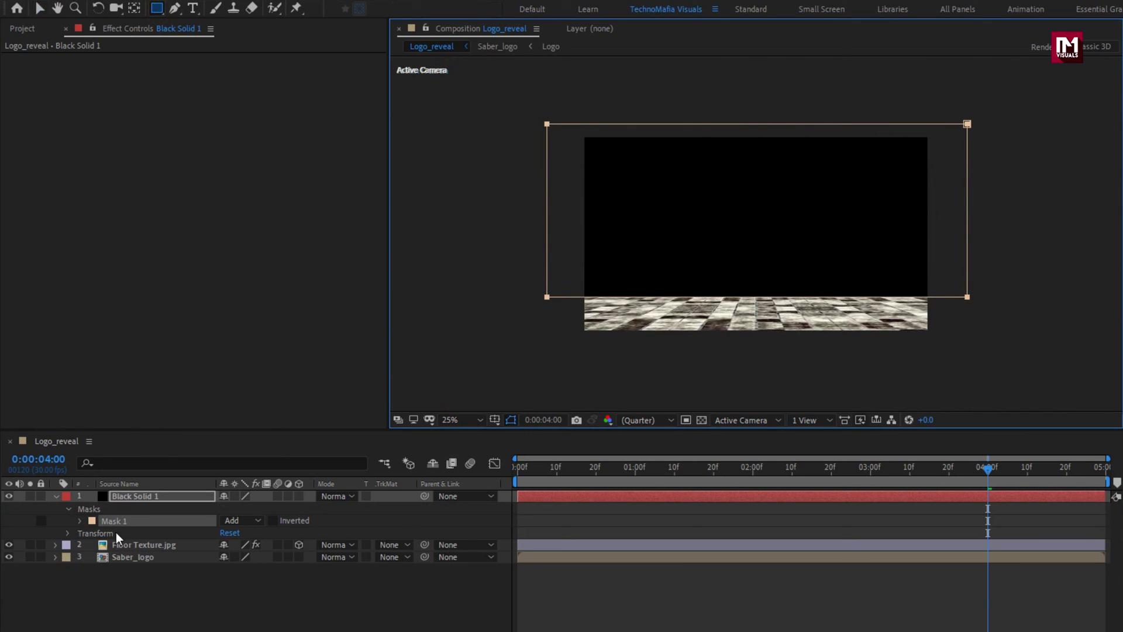
click(80, 520)
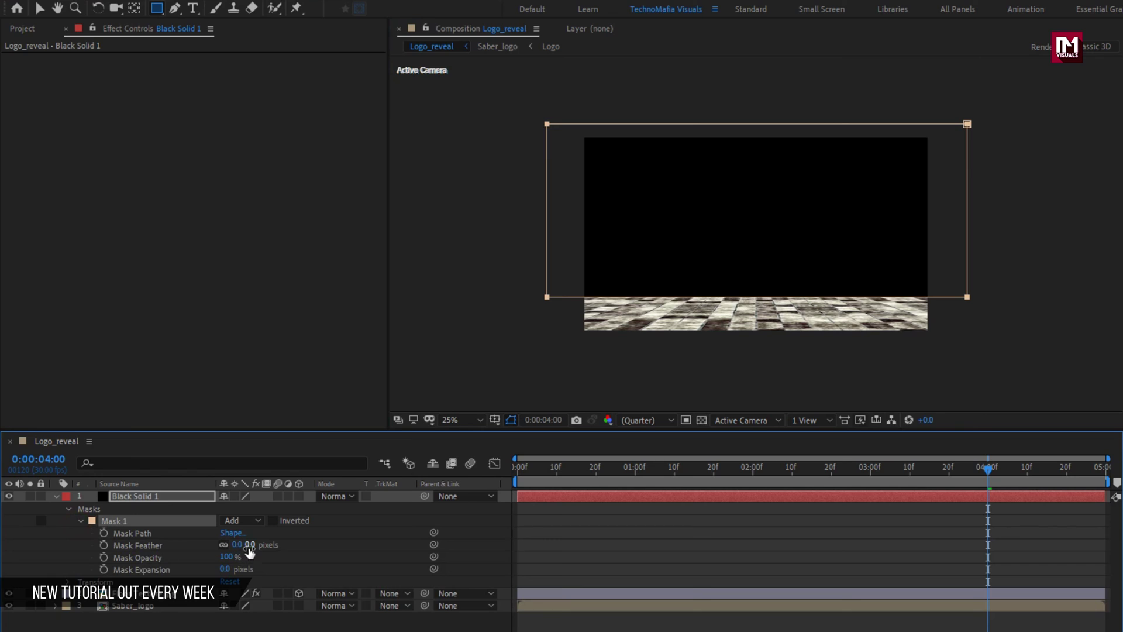
drag(250, 547, 328, 545)
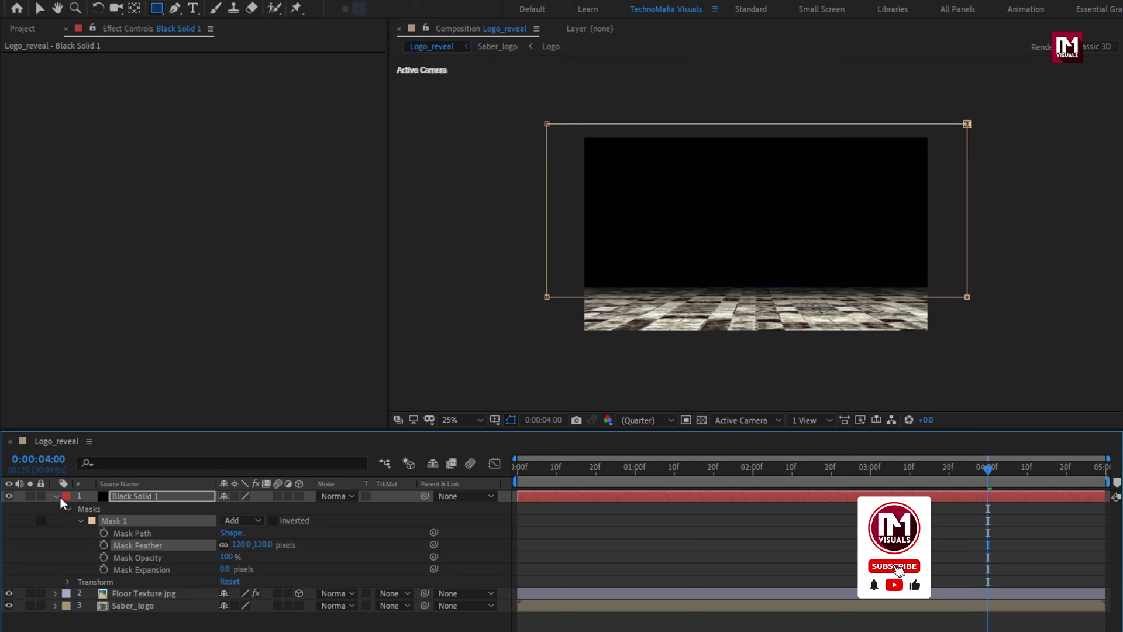
click(61, 497)
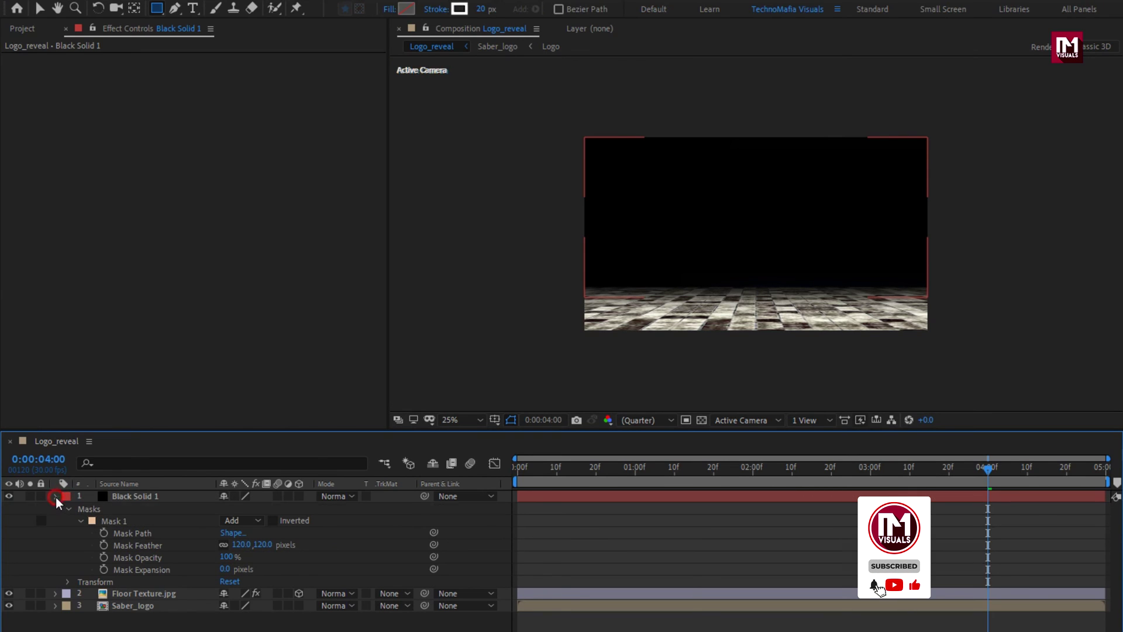
Step: Pre-compose Black Solid 1 and Floor Texture.jpg as 'Floor' and place it below Saber_logo
click(55, 497)
key(period)
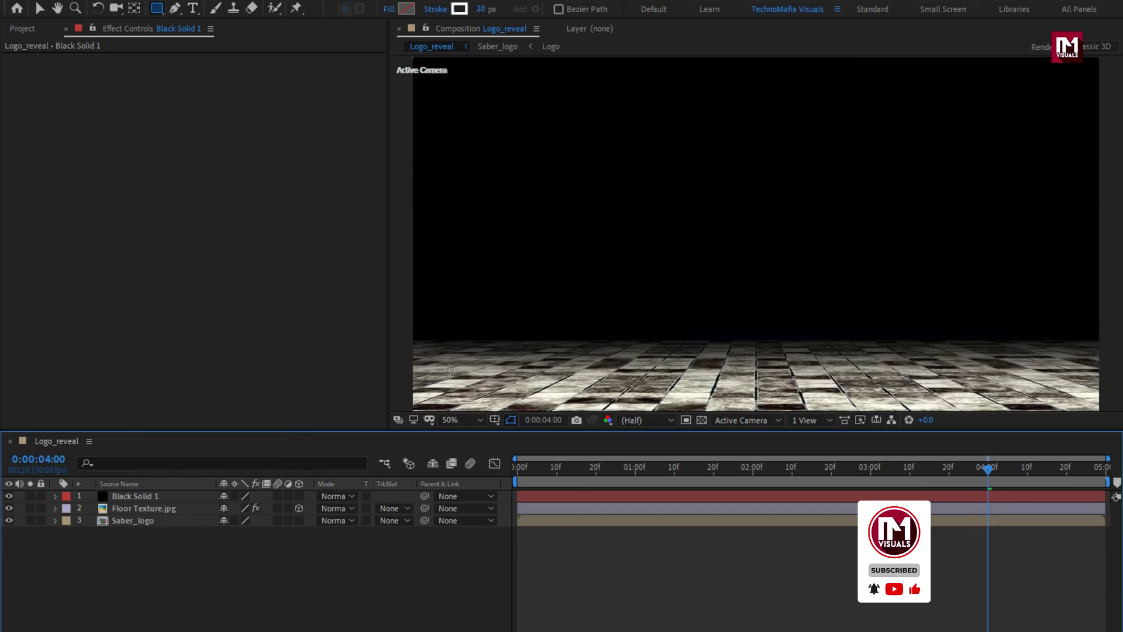
click(152, 507)
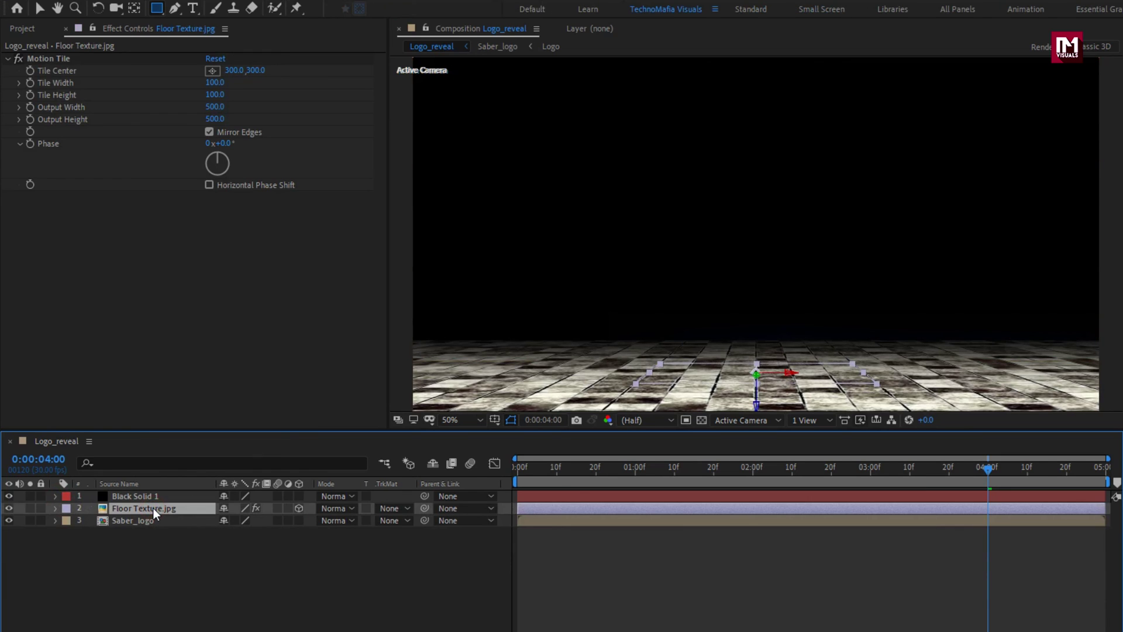
ctrl+click(147, 498)
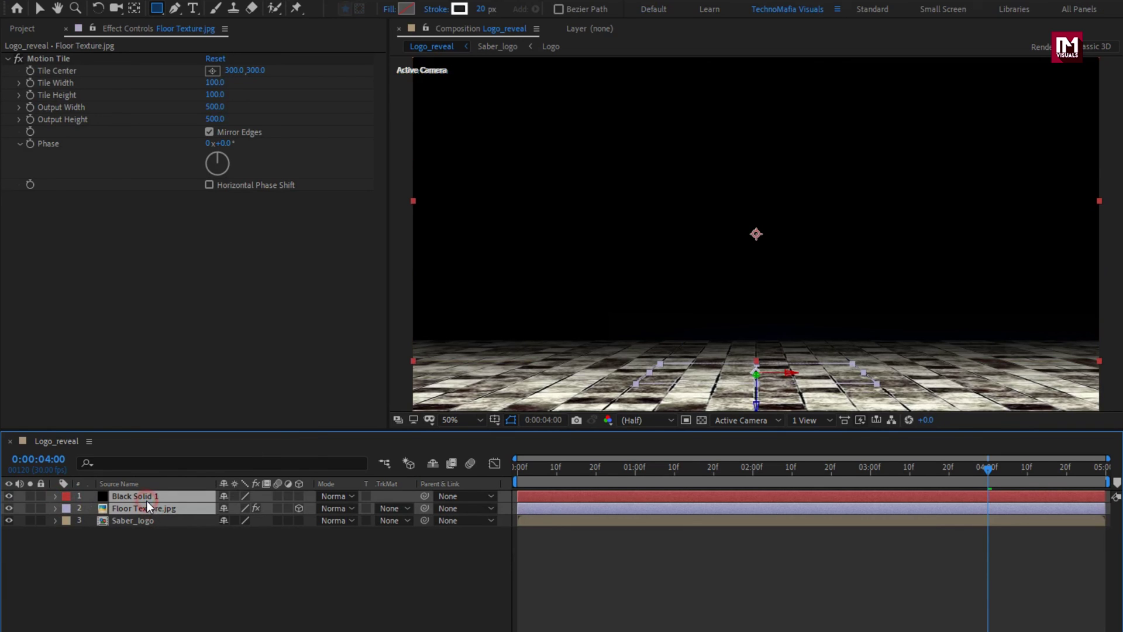
right_click(146, 500)
click(176, 436)
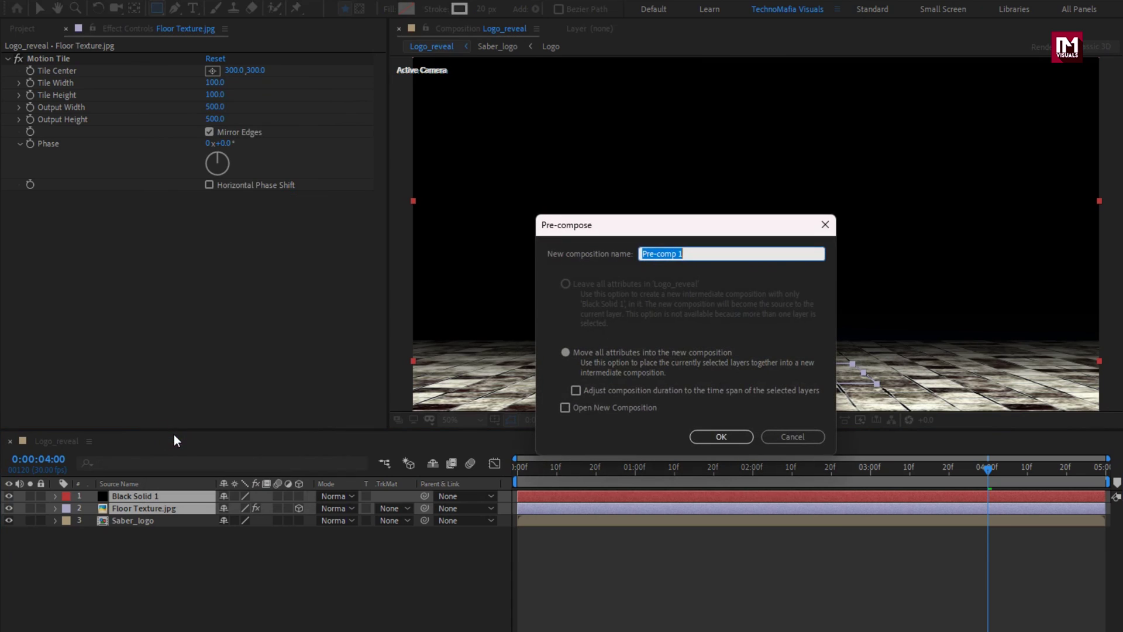
text(Floor)
click(727, 437)
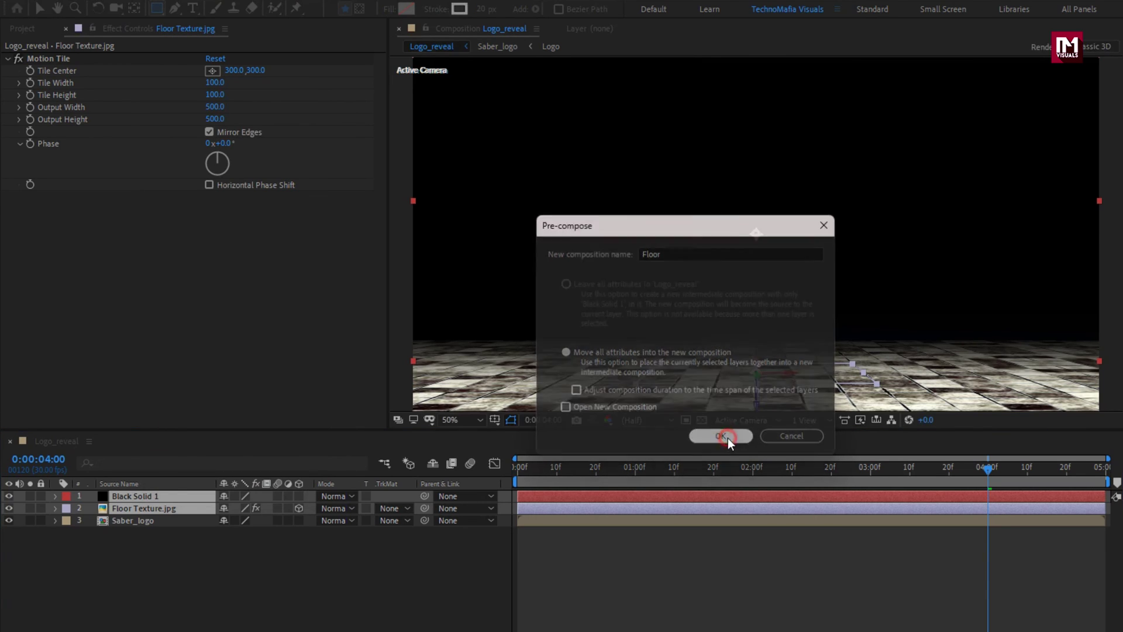
click(154, 498)
drag(154, 498, 153, 536)
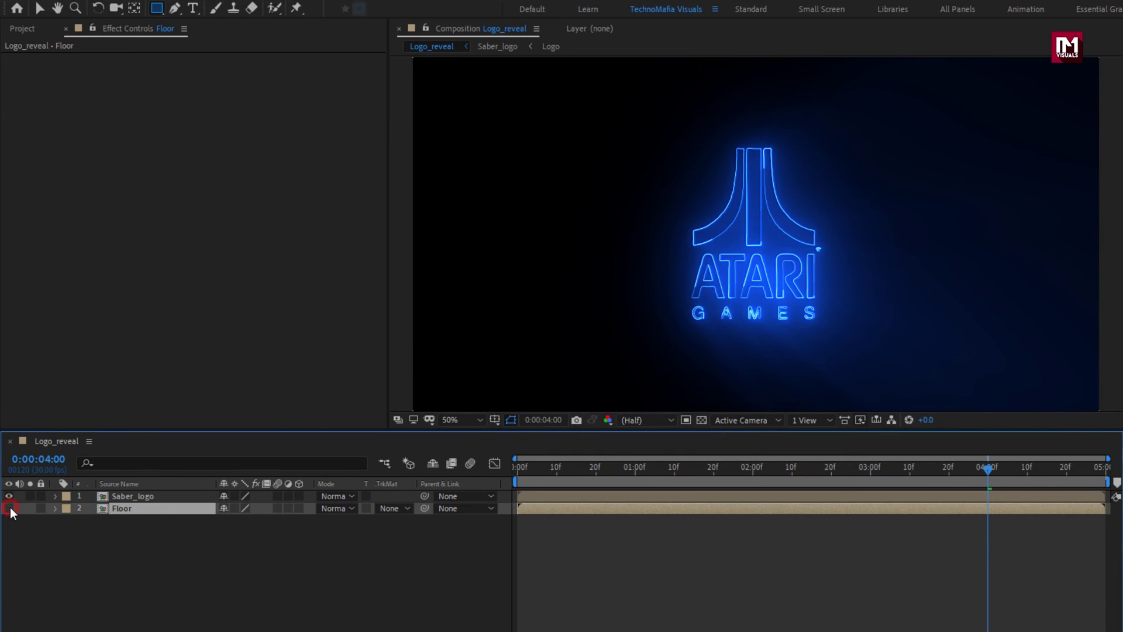
Step: Apply Mirror to Saber_logo and move the reflection center down to Y 833
click(134, 500)
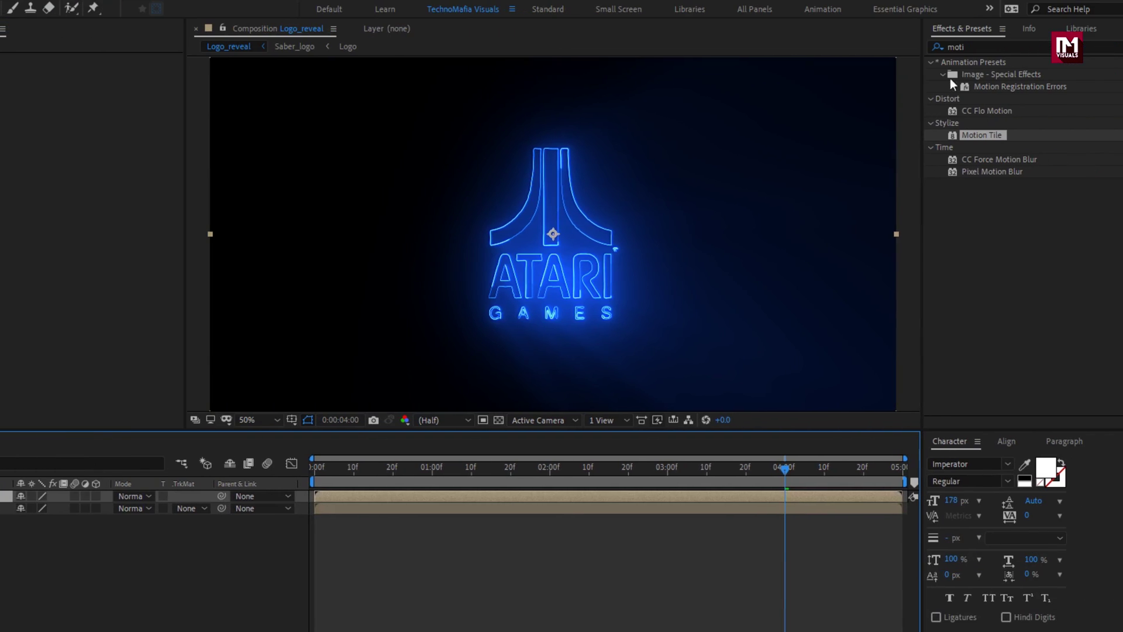
drag(975, 46, 878, 51)
text(mirr)
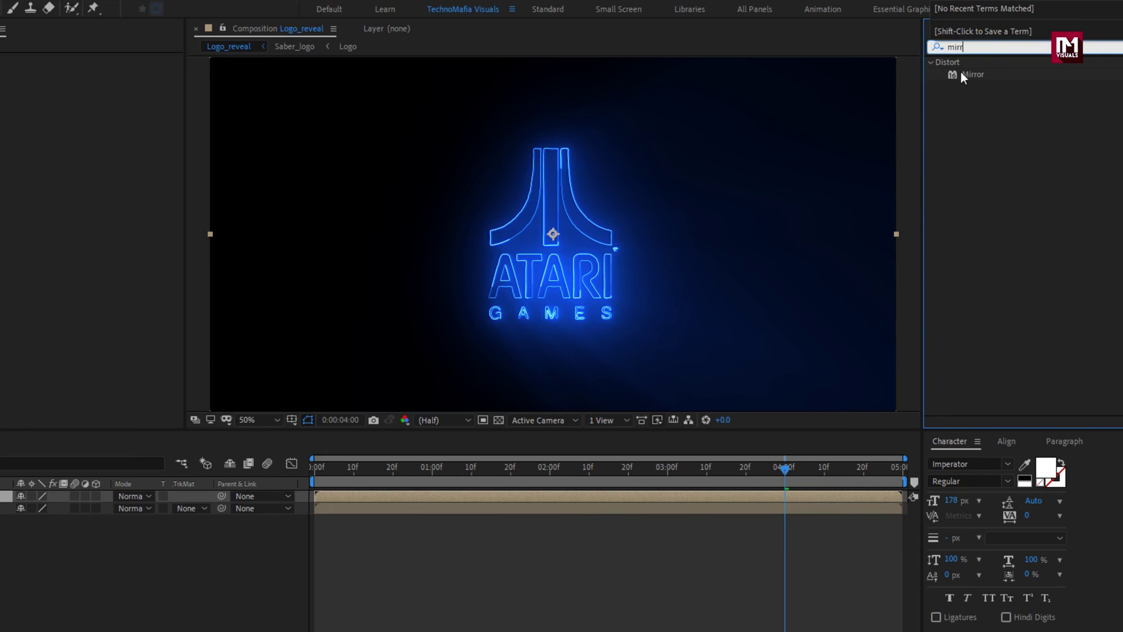
double_click(971, 75)
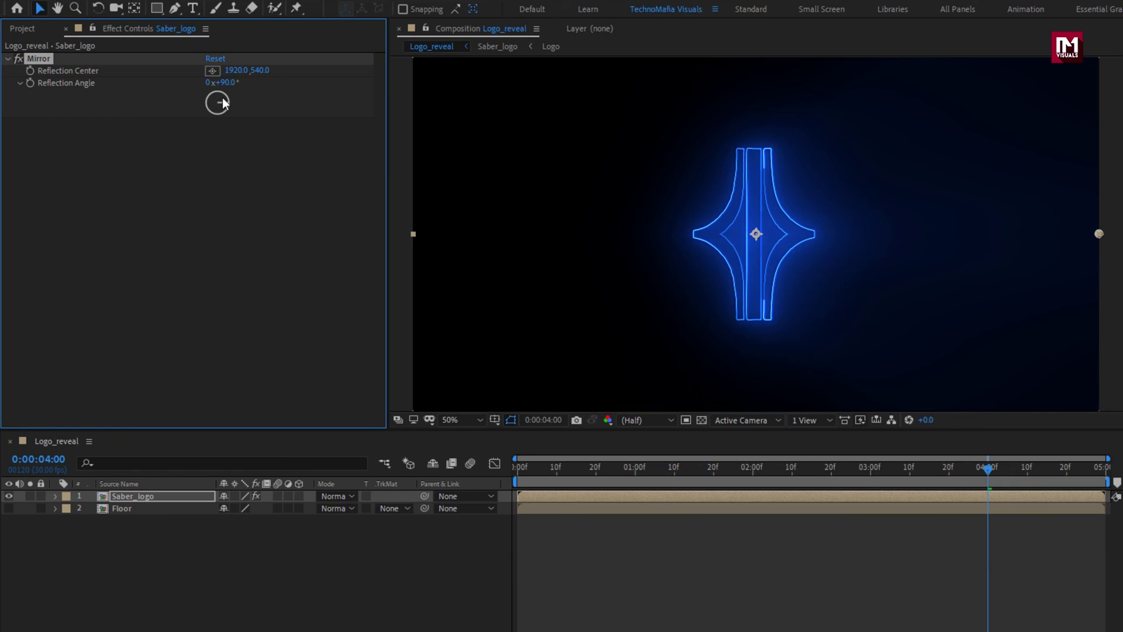
drag(258, 70, 482, 61)
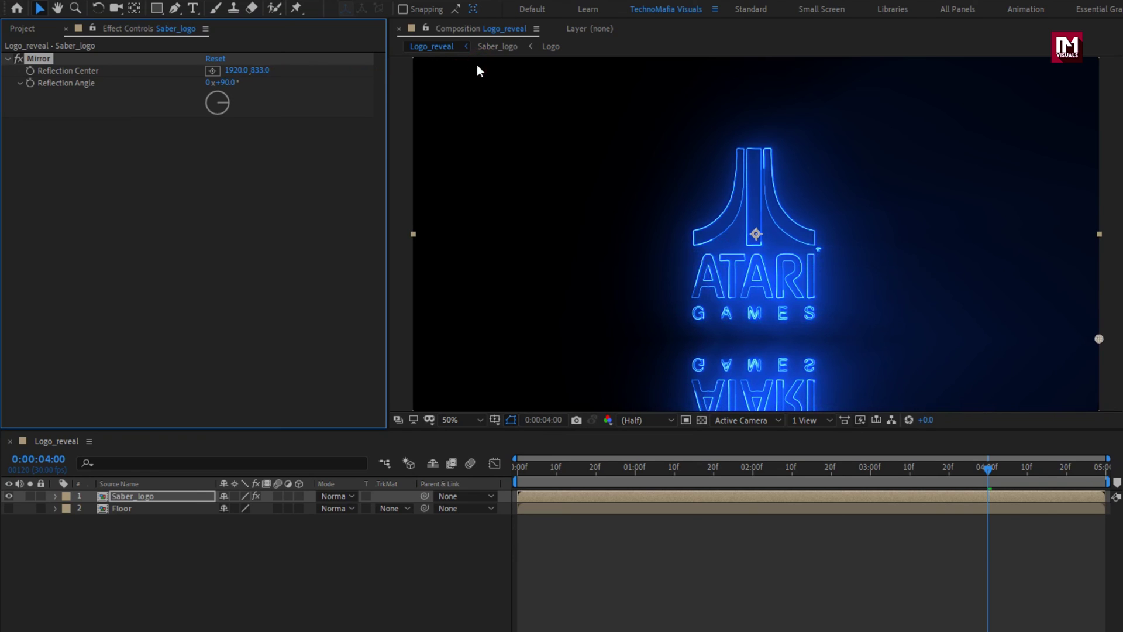
Step: Add a new adjustment layer carrying the Compound Blur effect
right_click(169, 549)
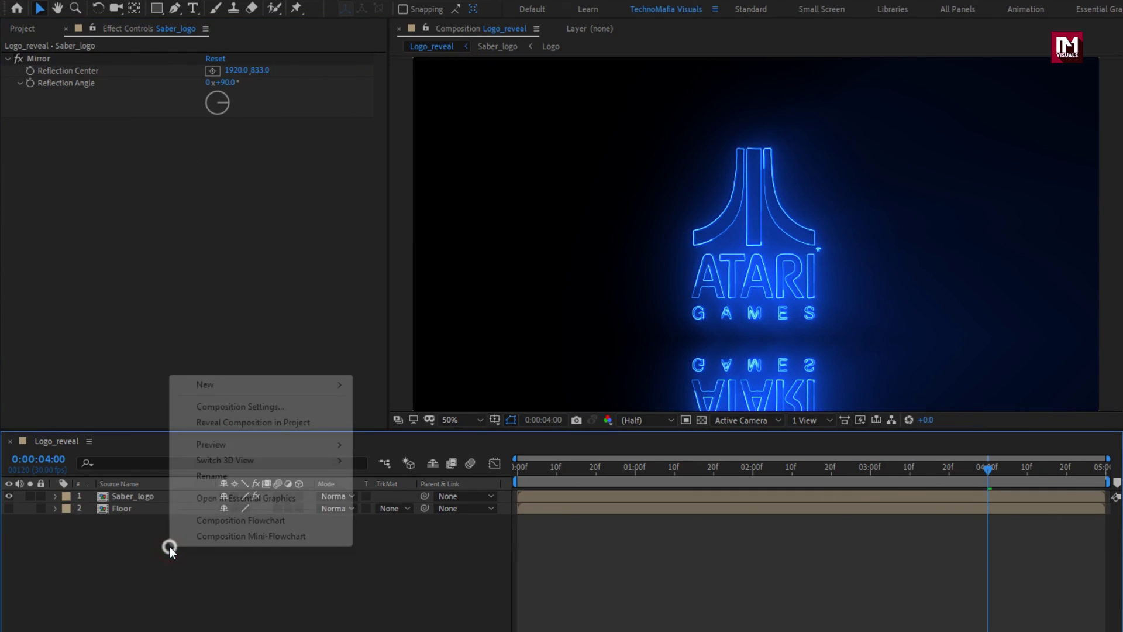
mouse_move(216, 384)
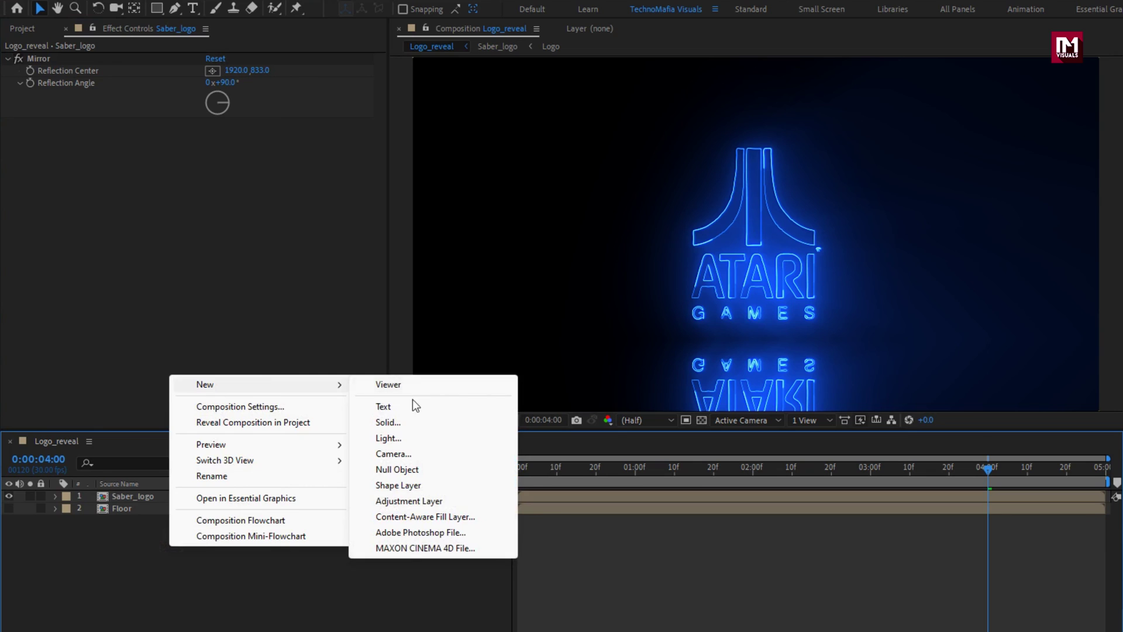
click(409, 500)
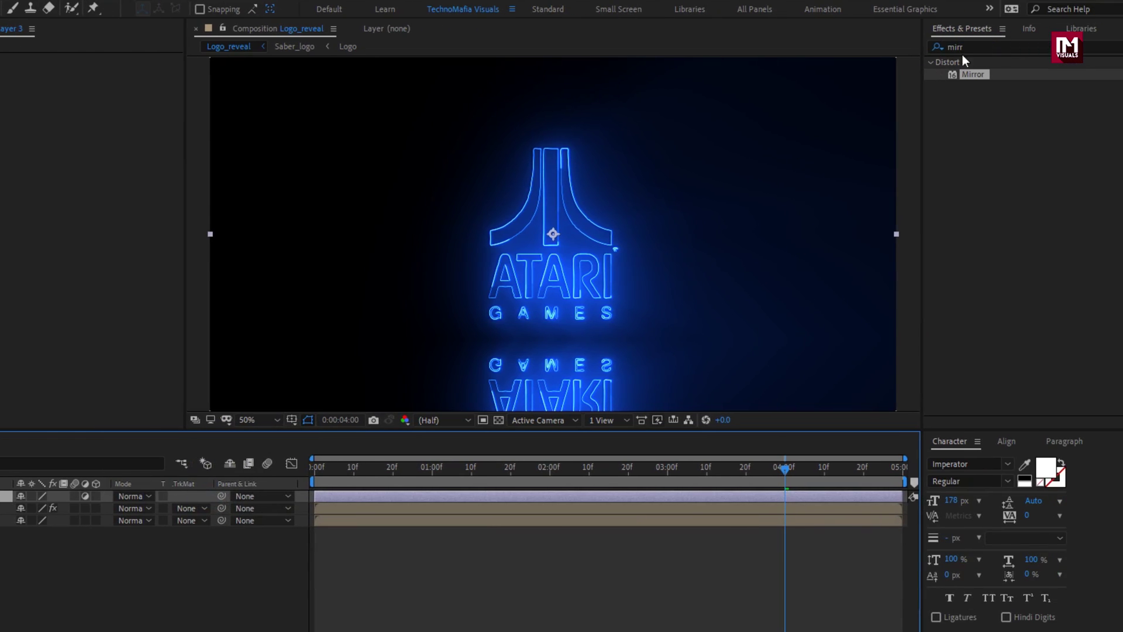
click(959, 47)
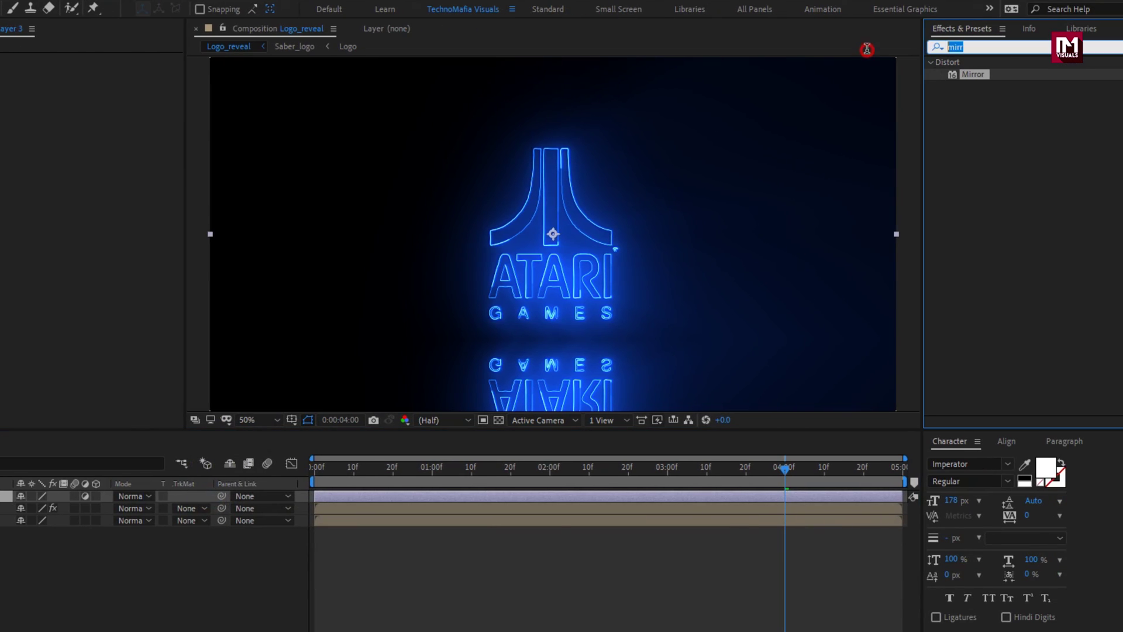
text(comp)
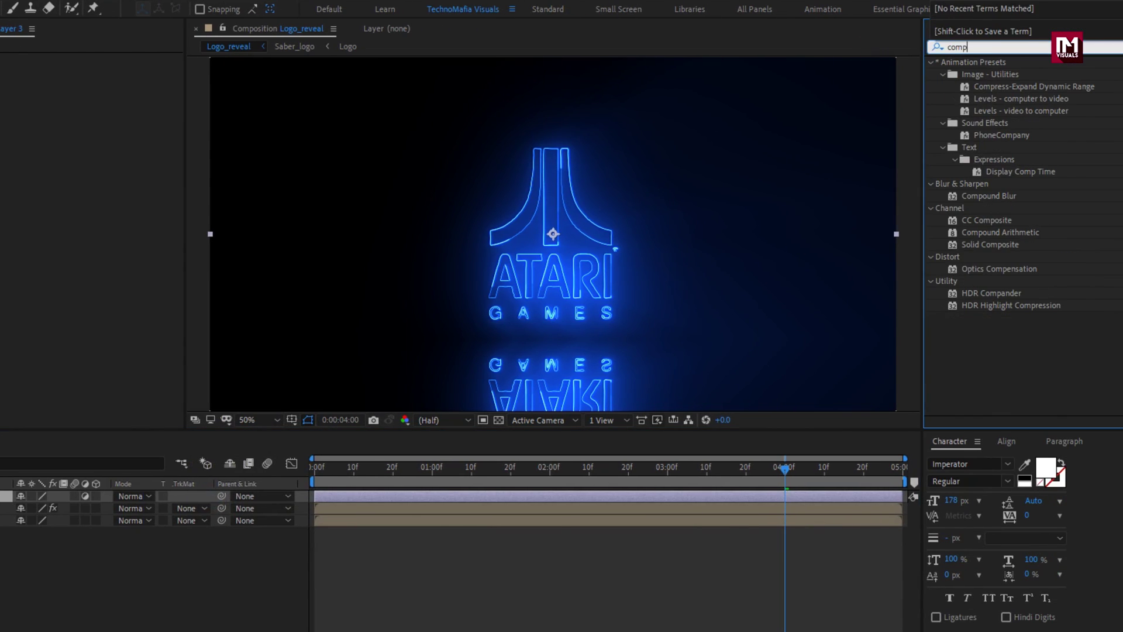
click(985, 197)
double_click(998, 196)
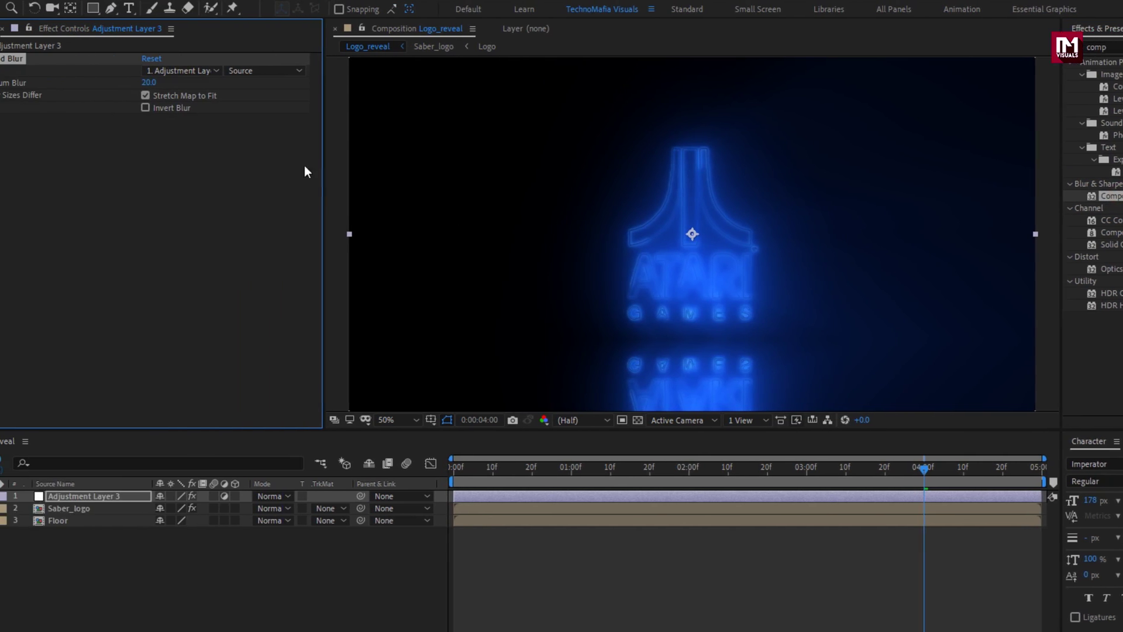
Step: Set Compound Blur's blur layer to Floor and Maximum Blur to 50, then preview
click(204, 70)
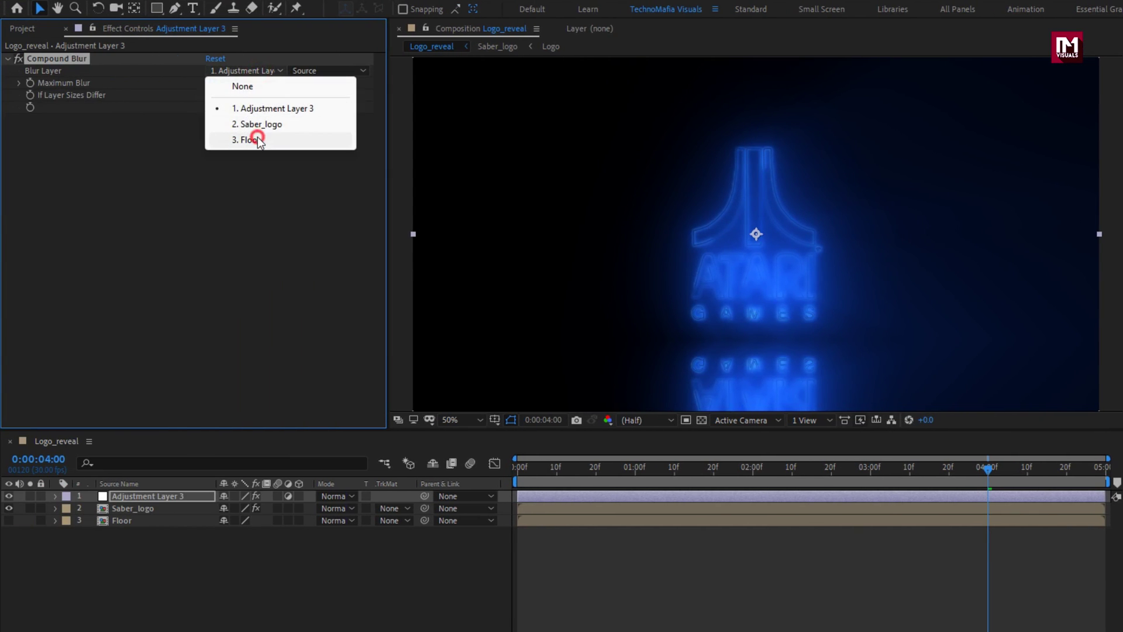
click(257, 139)
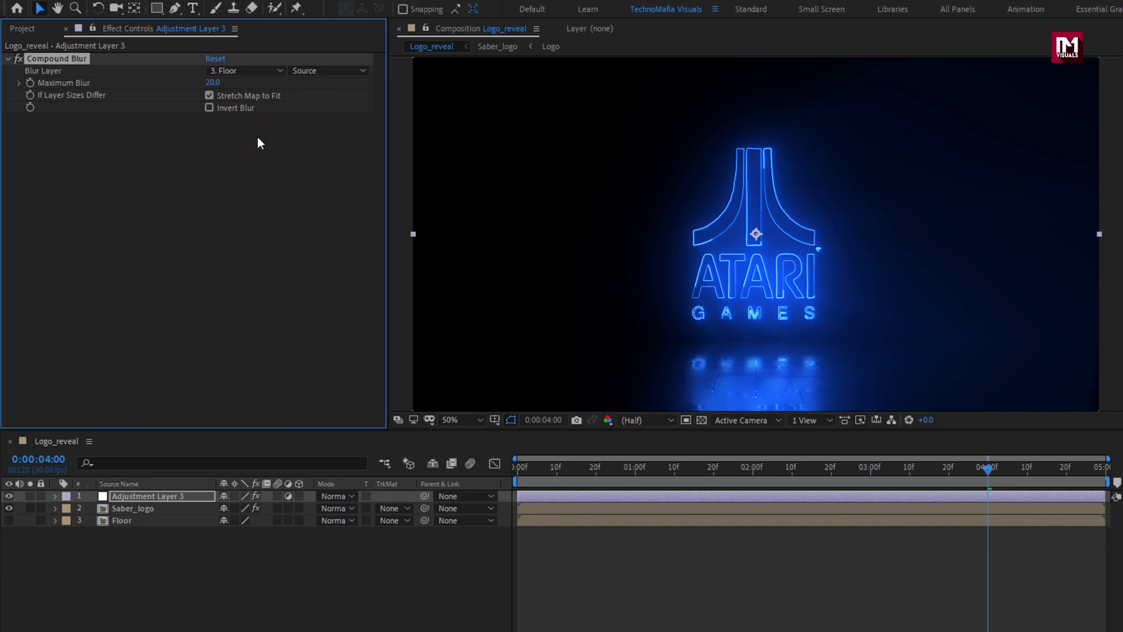
click(458, 419)
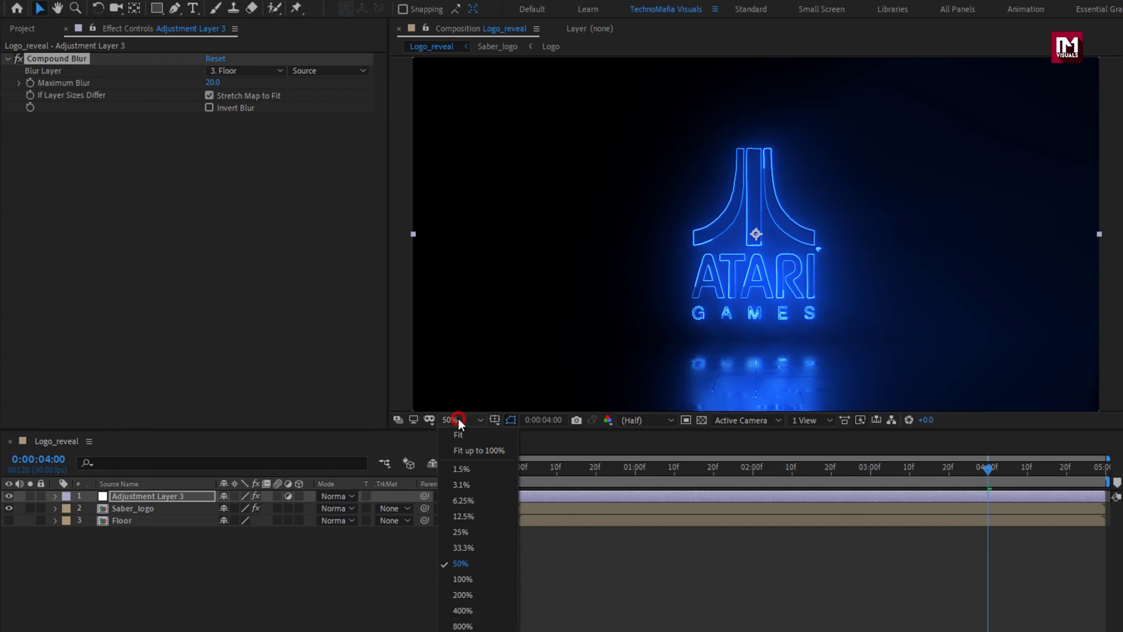
click(460, 450)
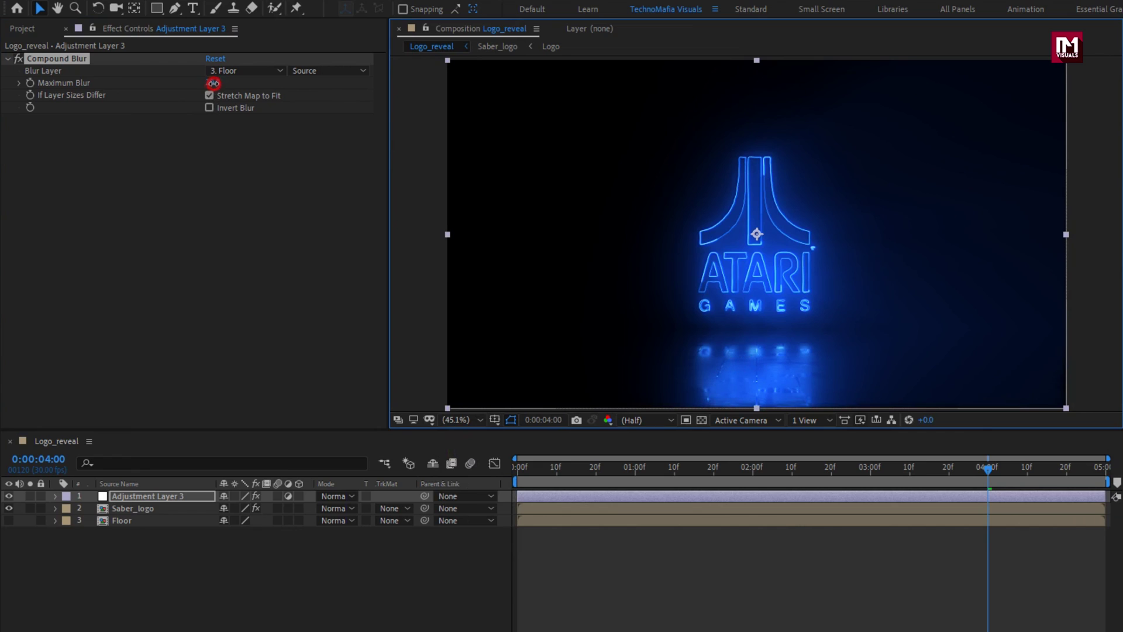
drag(214, 83, 223, 83)
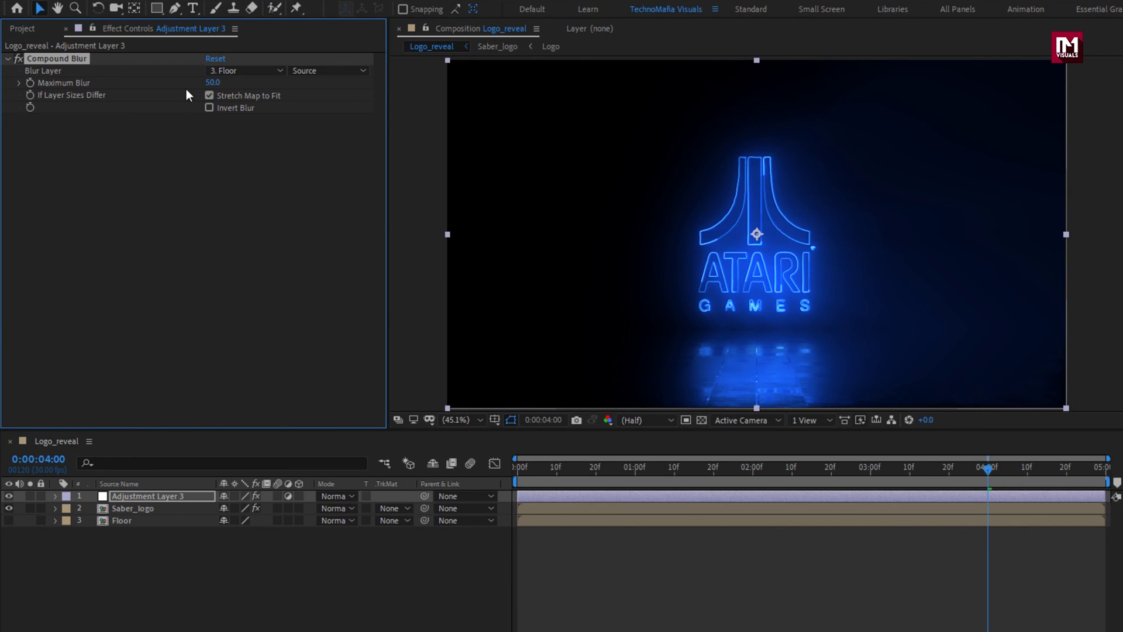
drag(522, 470, 973, 476)
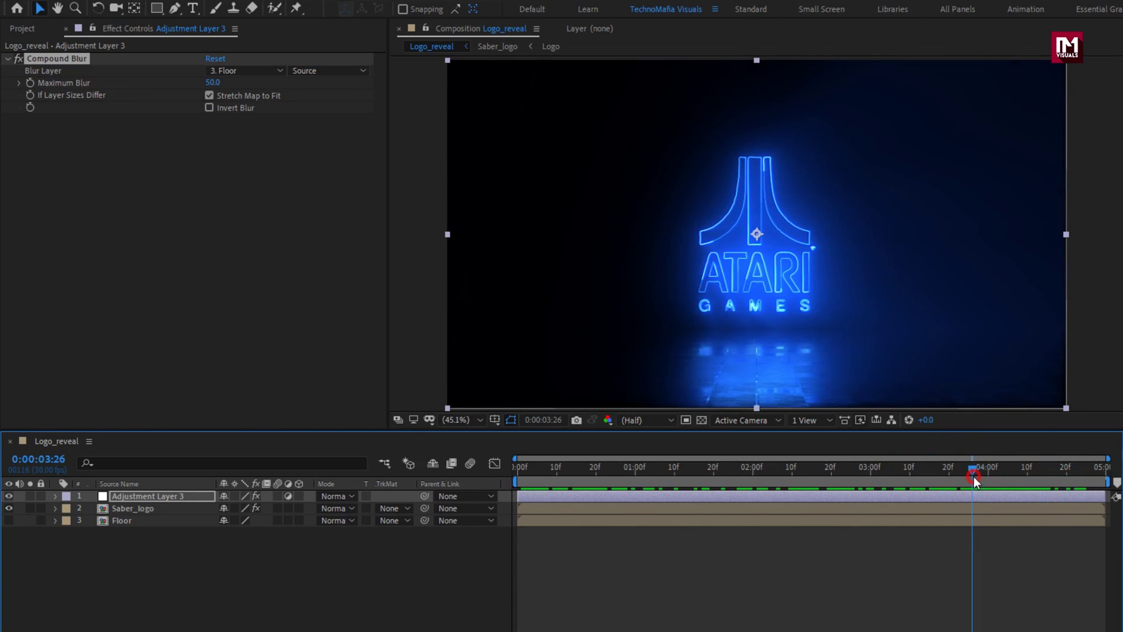
Step: Add the Logo composition as the top layer of Logo_reveal
click(19, 28)
click(30, 185)
click(41, 199)
drag(35, 204, 138, 494)
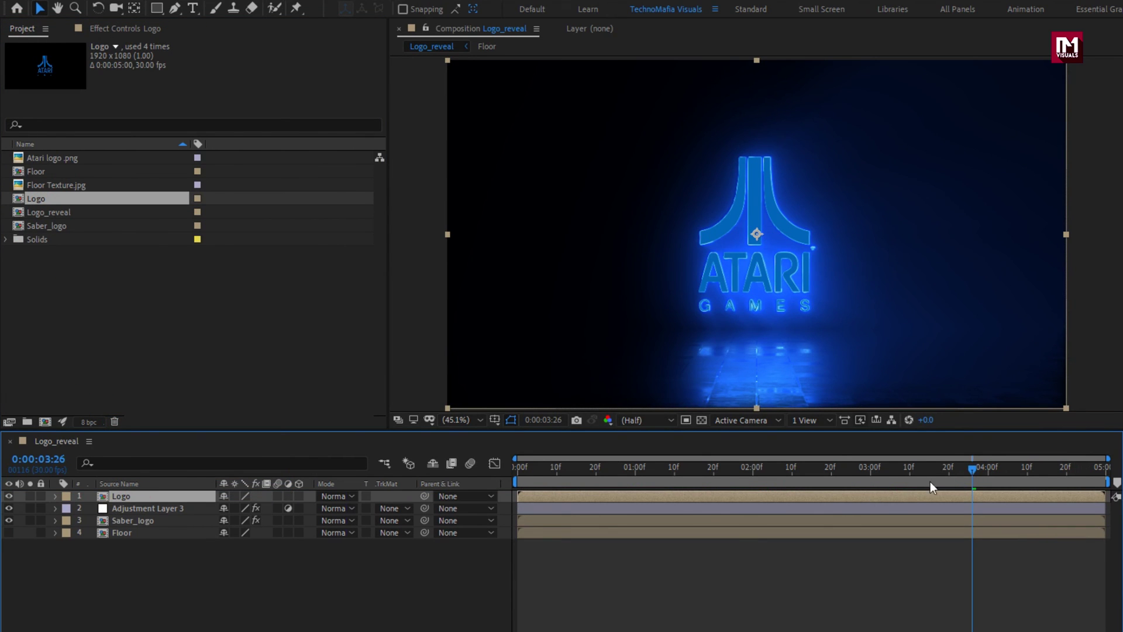
mouse_move(986, 463)
mouse_down()
mouse_move(1047, 462)
mouse_move(520, 461)
mouse_move(541, 471)
mouse_up()
Step: Keyframe the Logo's opacity from 0% at the first frame to 100%
key(t)
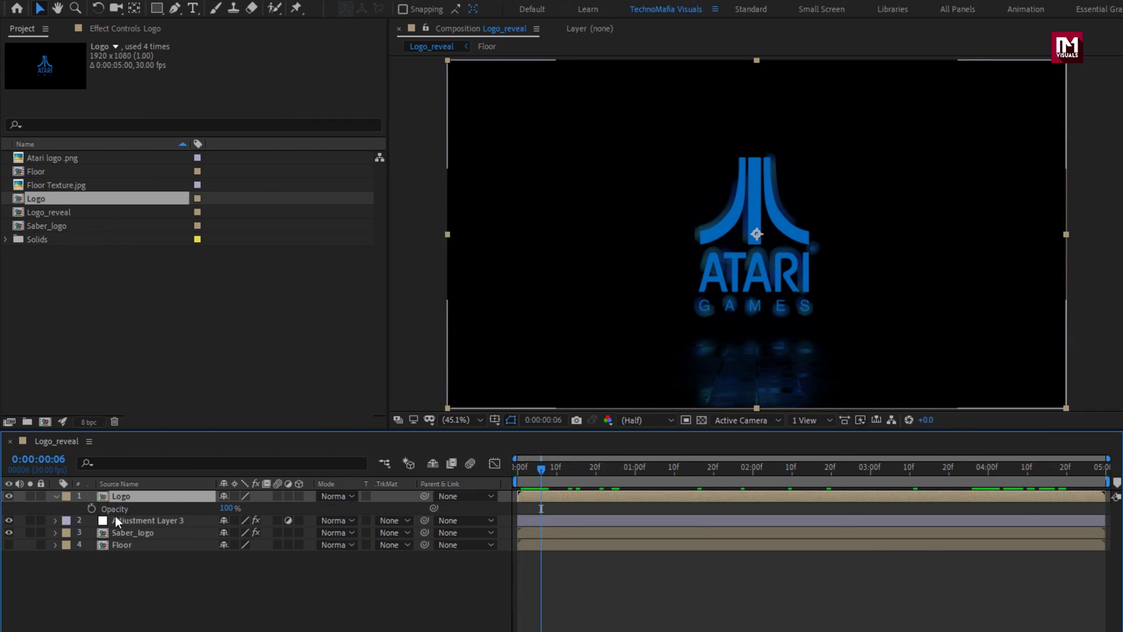
click(92, 508)
drag(520, 472, 496, 471)
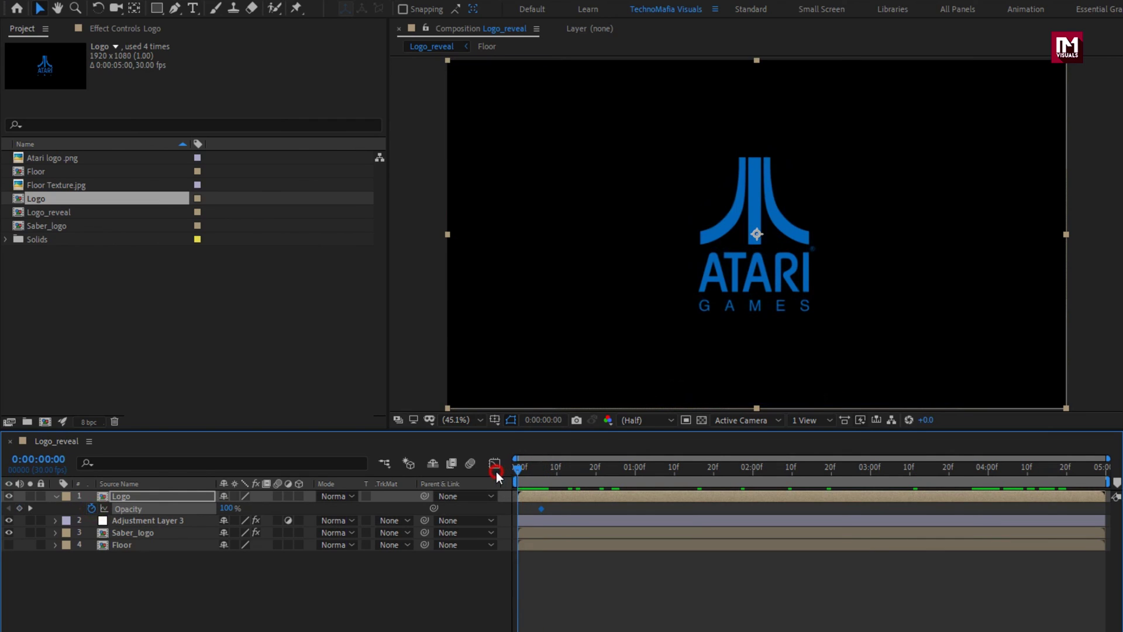
drag(225, 508, 143, 509)
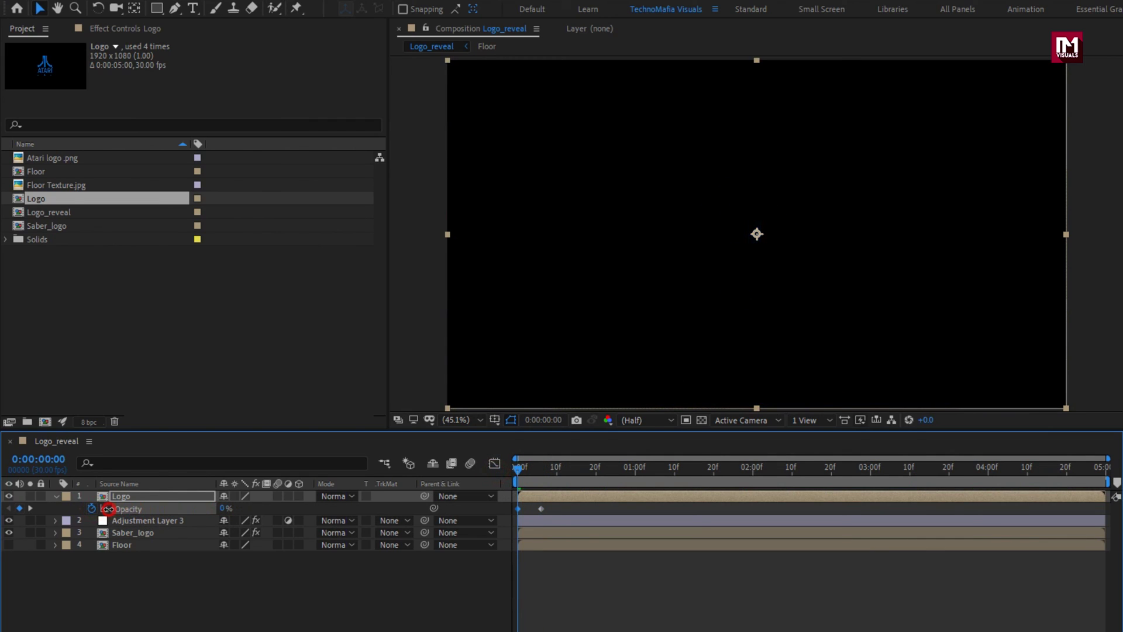
click(57, 497)
drag(754, 472, 887, 471)
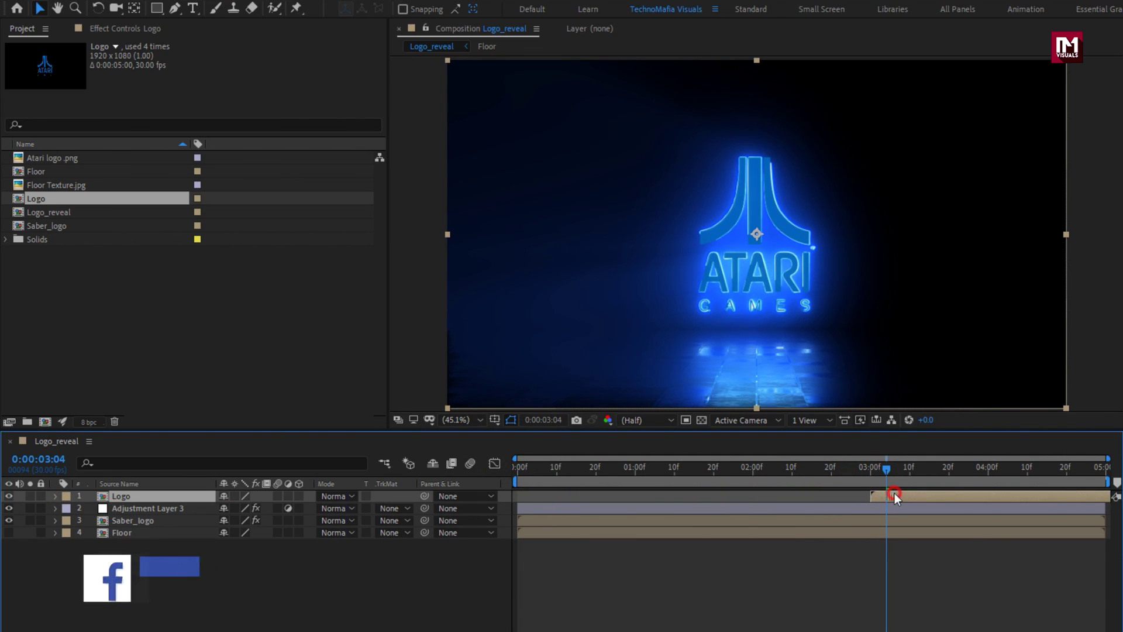